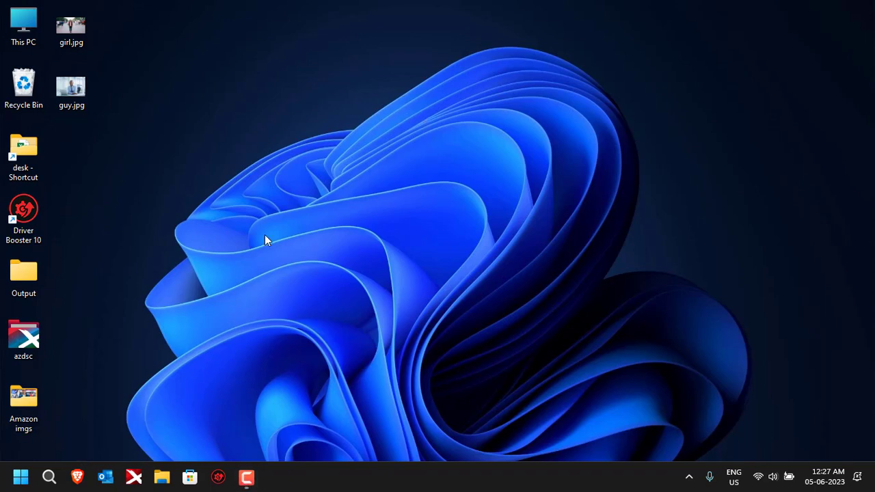
Open the Brave browser and go to the Adobe Firefly (Beta) site at firefly.adobe.com.
left_click(78, 476)
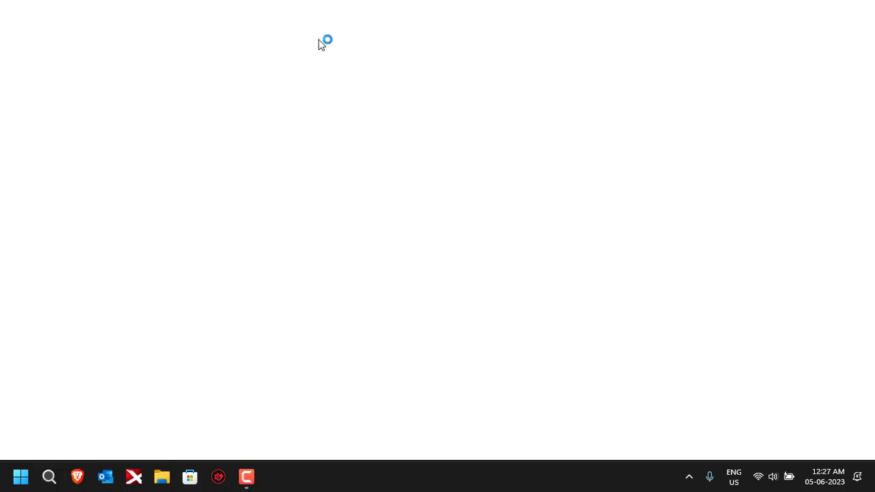
type("f")
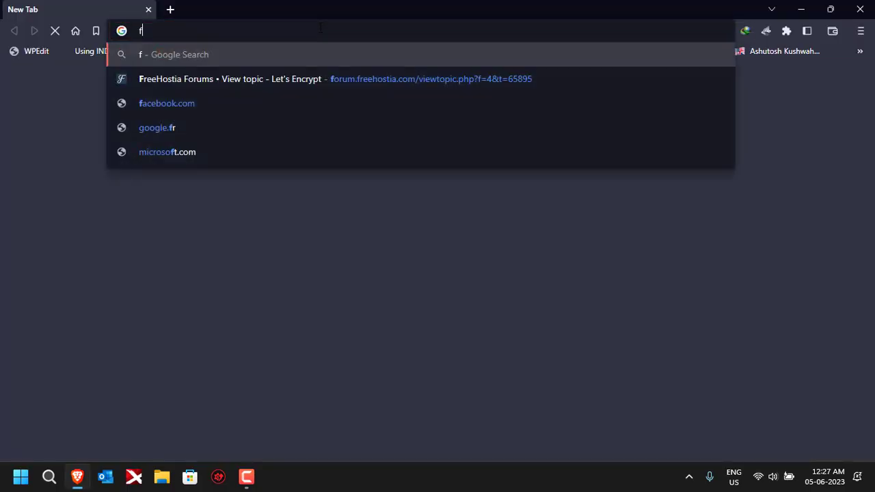
type("ire")
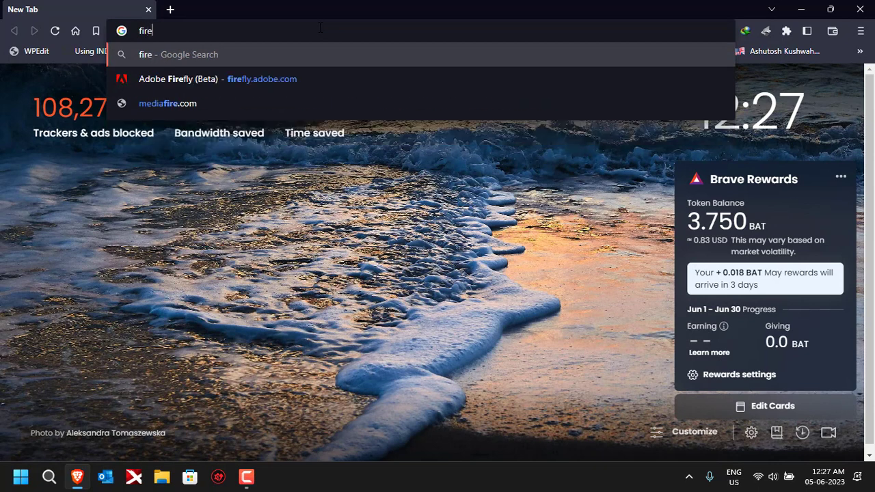
left_click(285, 75)
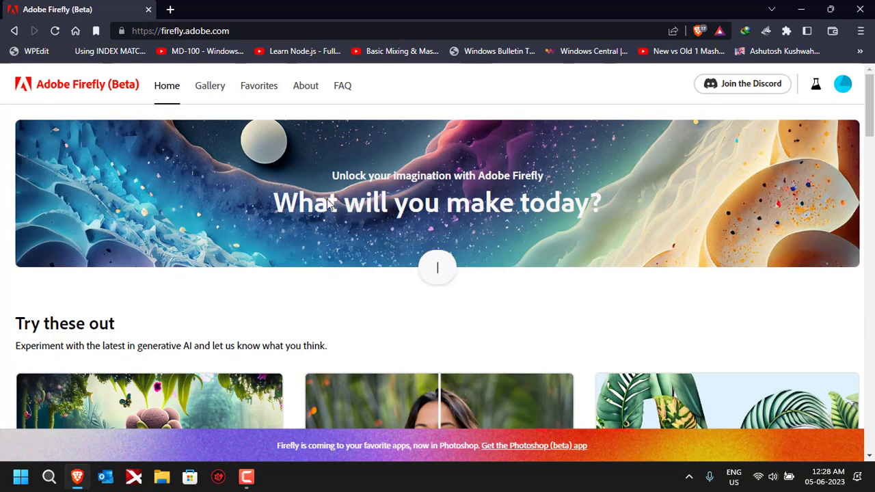
Start the Generative fill tool from the Firefly home page.
scroll(329, 201, "down", 2)
scroll(328, 203, "down", 1)
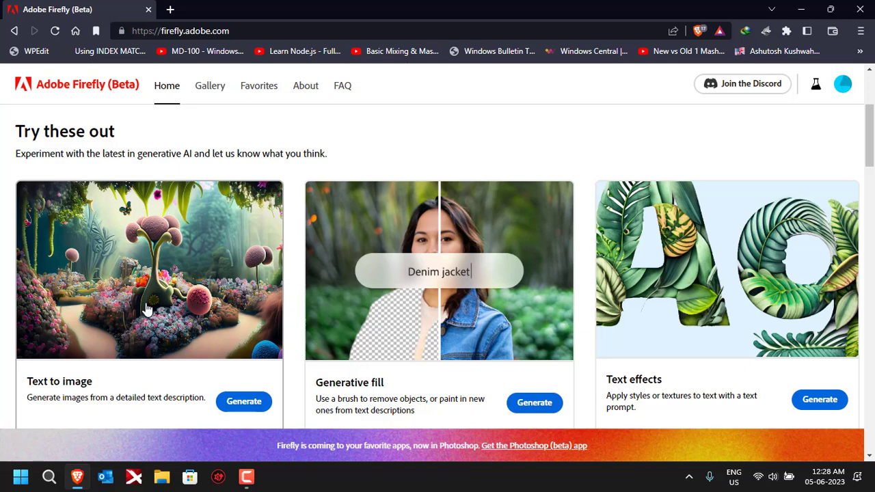
scroll(372, 331, "down", 1)
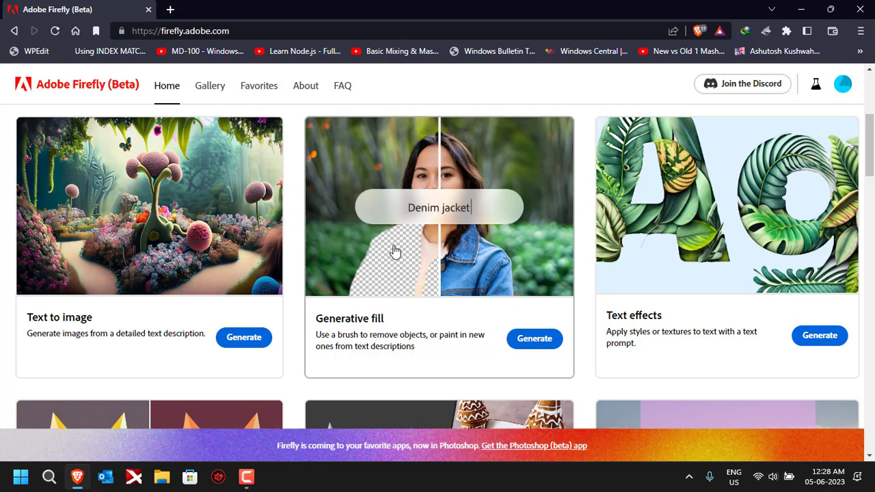
left_click(534, 339)
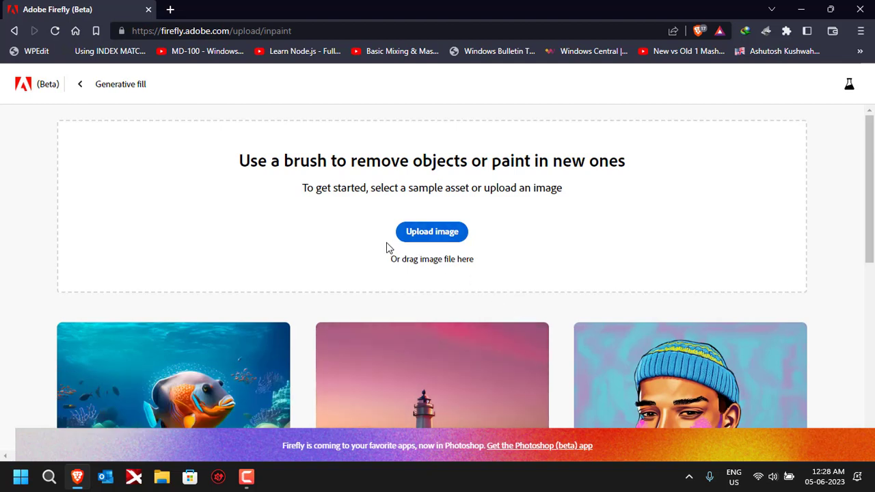
Upload girl.jpg from the Desktop as the image to edit.
left_click(429, 236)
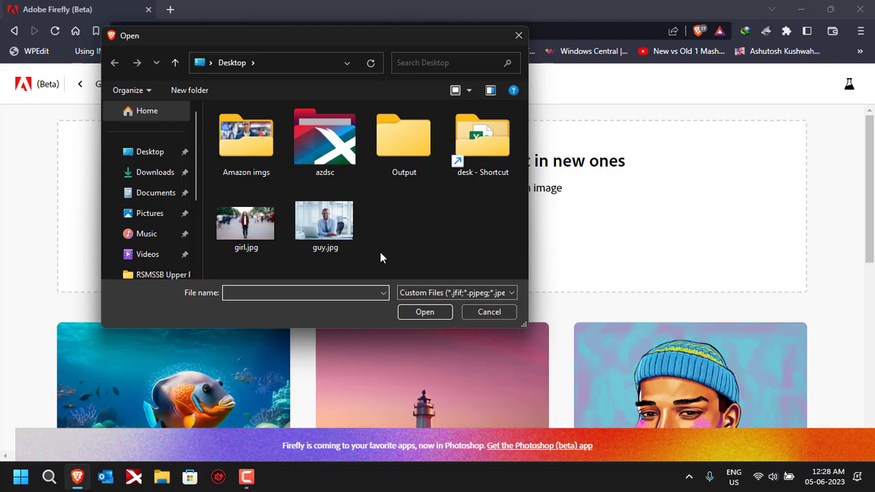
left_click(250, 232)
left_click(412, 311)
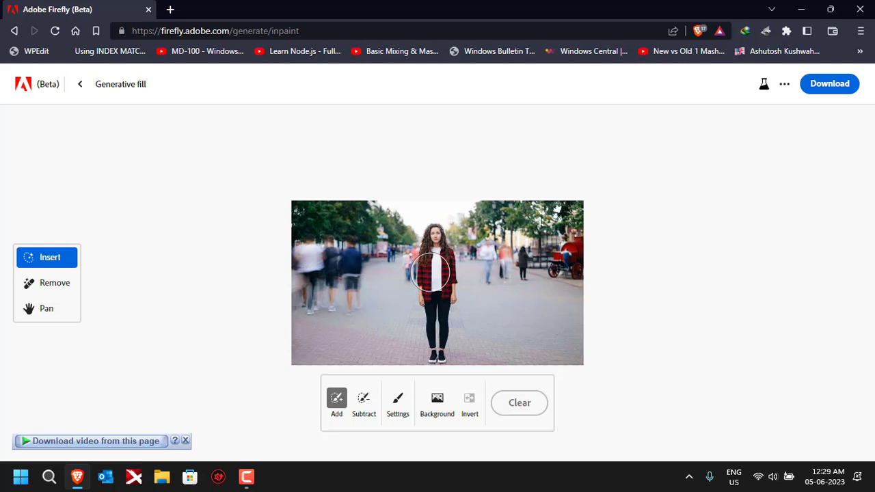
Reduce the brush size to 7% in the brush settings.
left_click(403, 400)
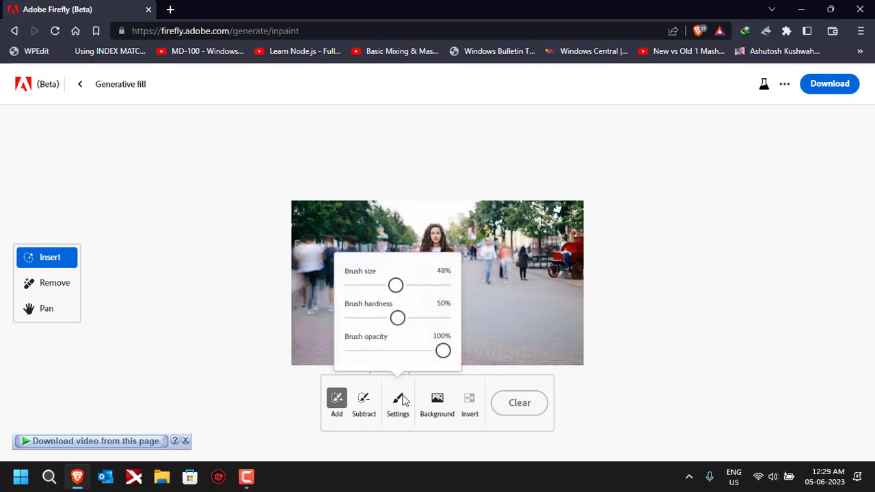
left_click_drag(396, 285, 355, 293)
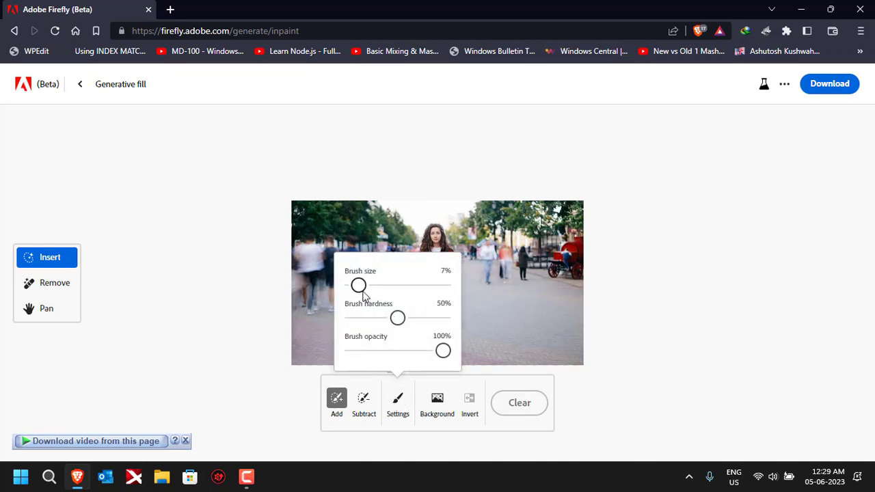
left_click(164, 300)
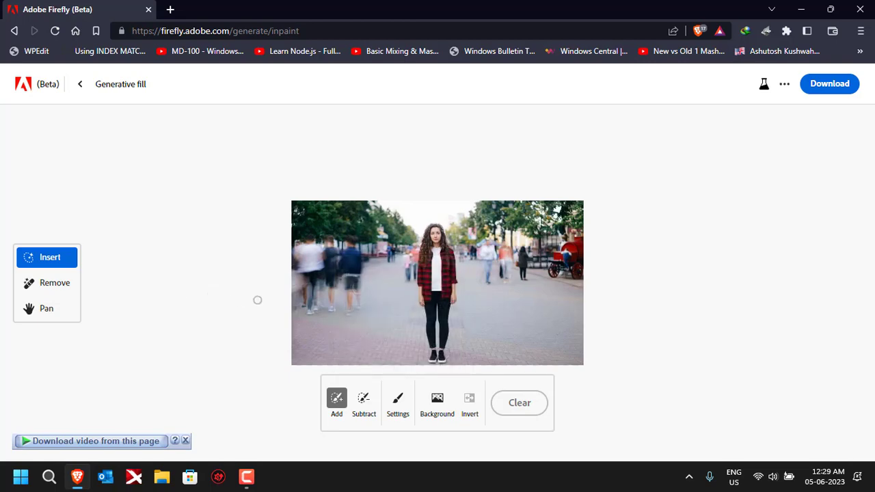
Remove the street background behind the woman with the automatic Background option.
scroll(382, 250, "up", 4)
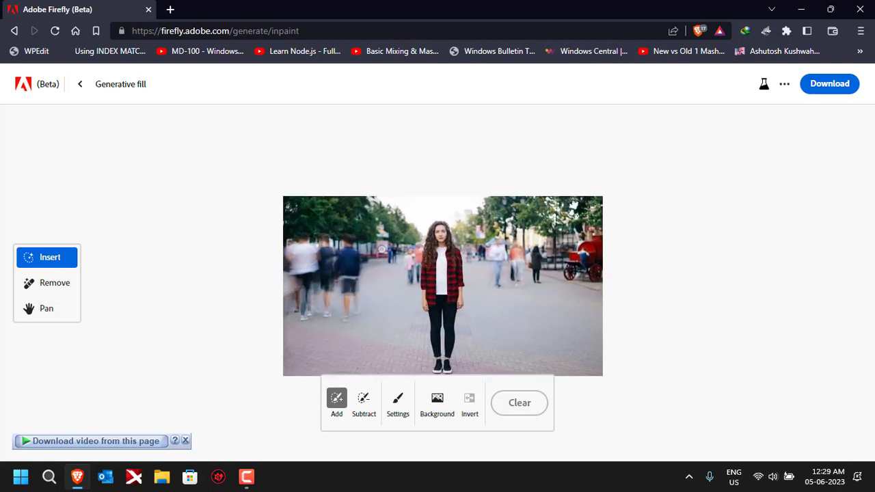
scroll(381, 250, "up", 1)
scroll(381, 249, "down", 2)
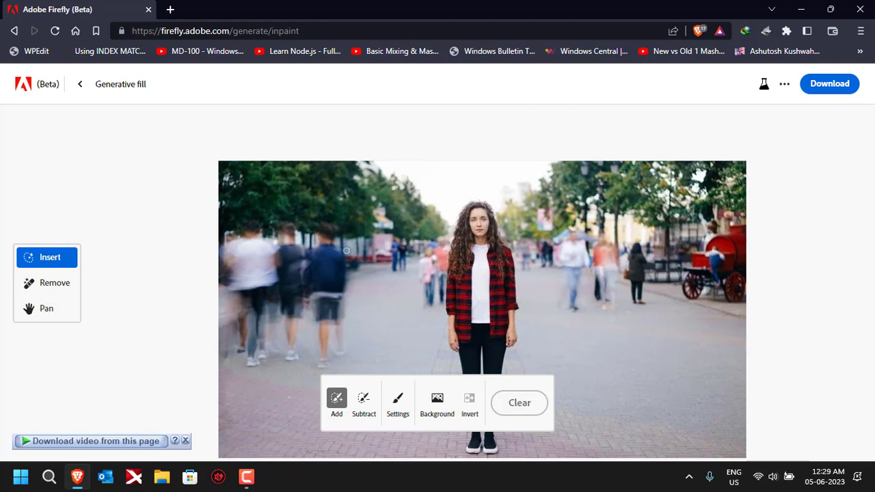
left_click(437, 400)
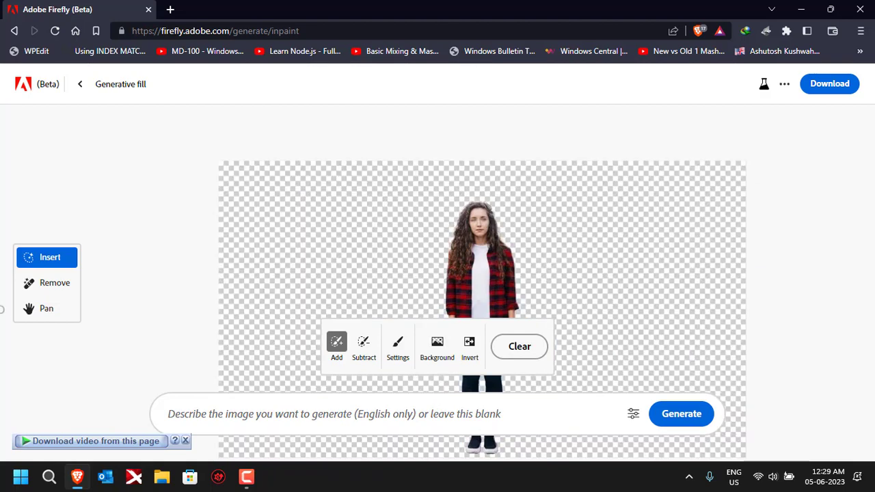
Generate a new background behind the woman from the prompt "mountain background with snow".
left_click(43, 309)
left_click_drag(430, 346, 432, 320)
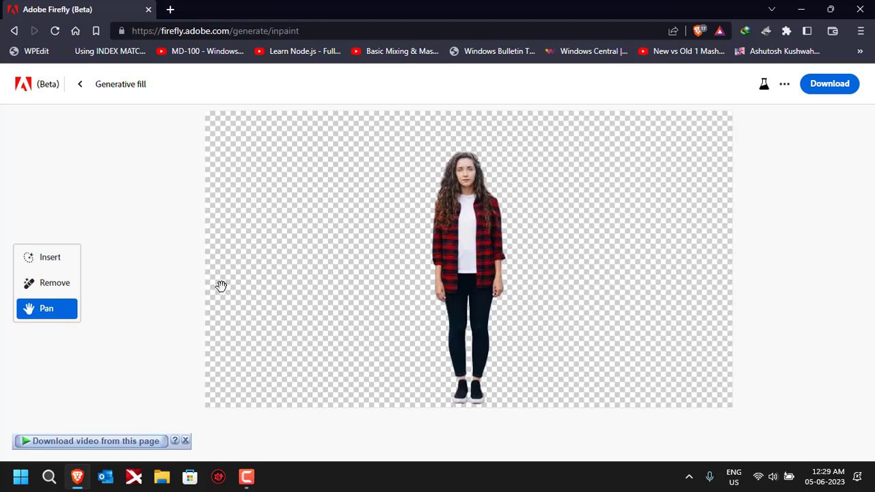
left_click(46, 265)
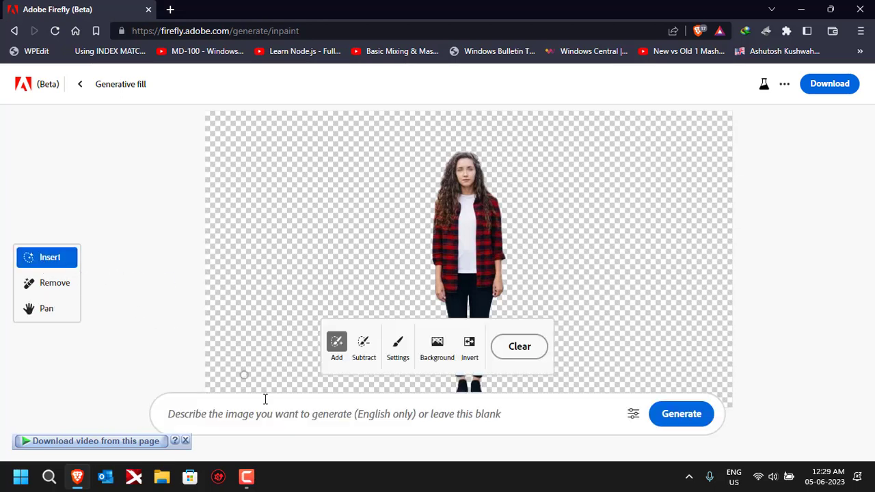
left_click(279, 415)
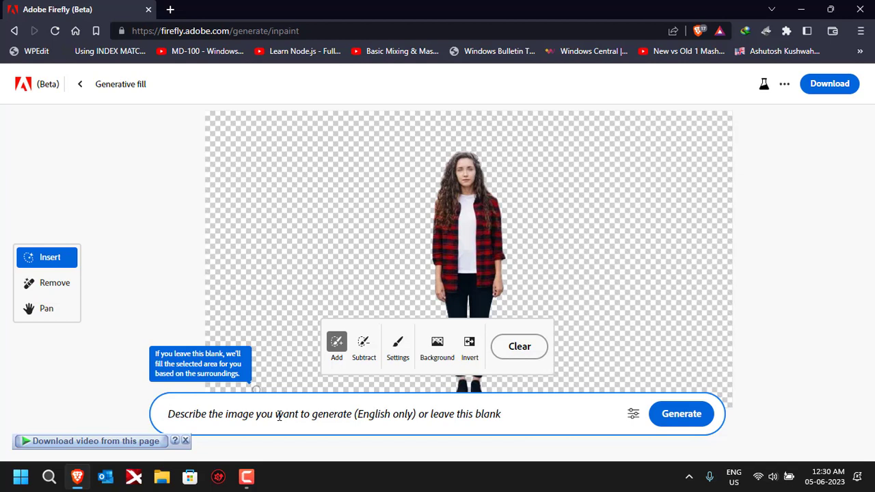
type("mountain background ")
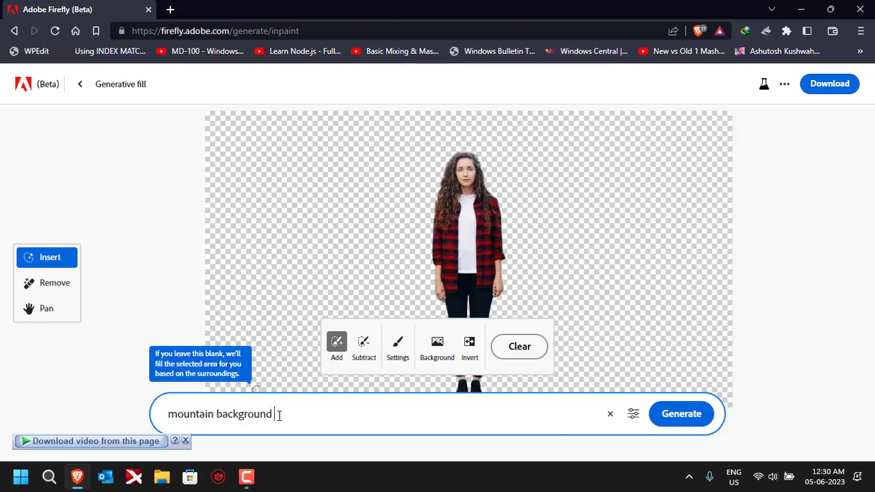
type("ith snow")
left_click(276, 414)
type("wi")
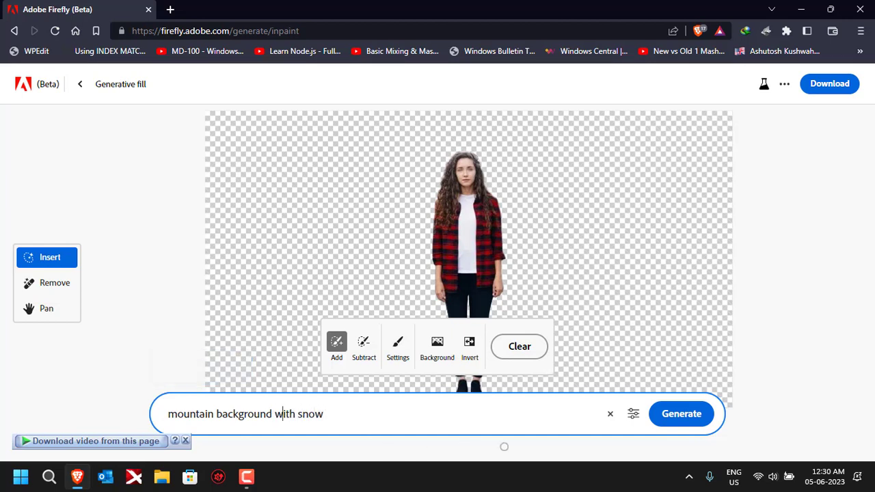
left_click(683, 416)
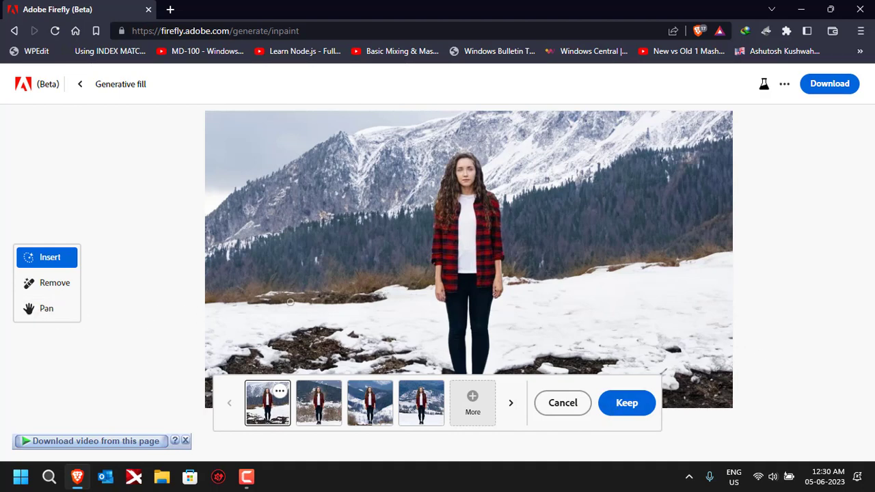
Preview each of the four generated snowy mountain backgrounds, examining how the woman's feet blend with the ground.
scroll(449, 257, "down", 2)
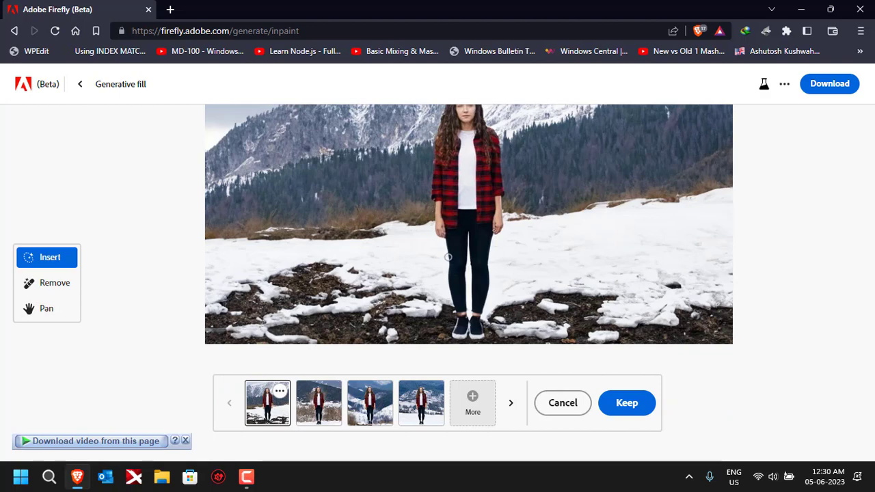
scroll(448, 257, "up", 2)
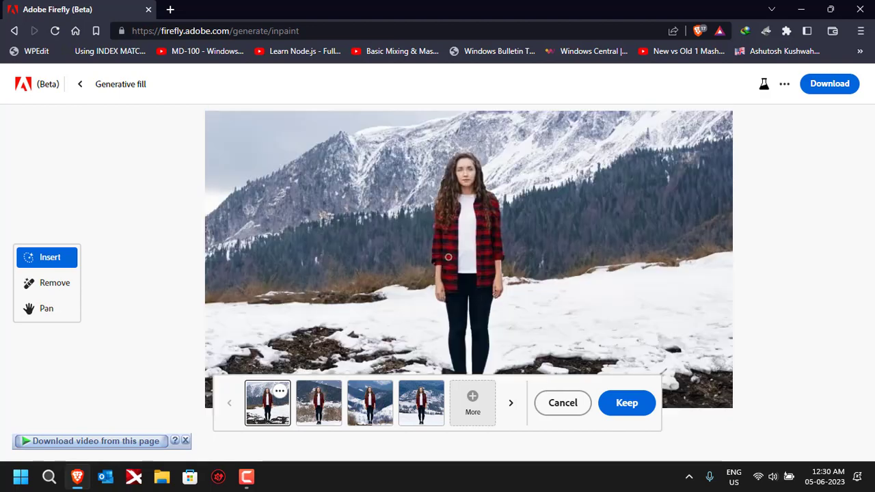
left_click(327, 415)
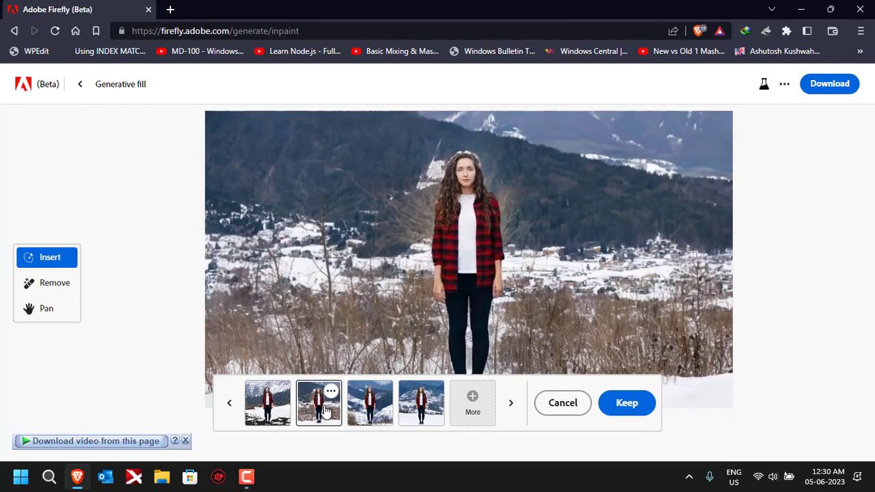
left_click(380, 406)
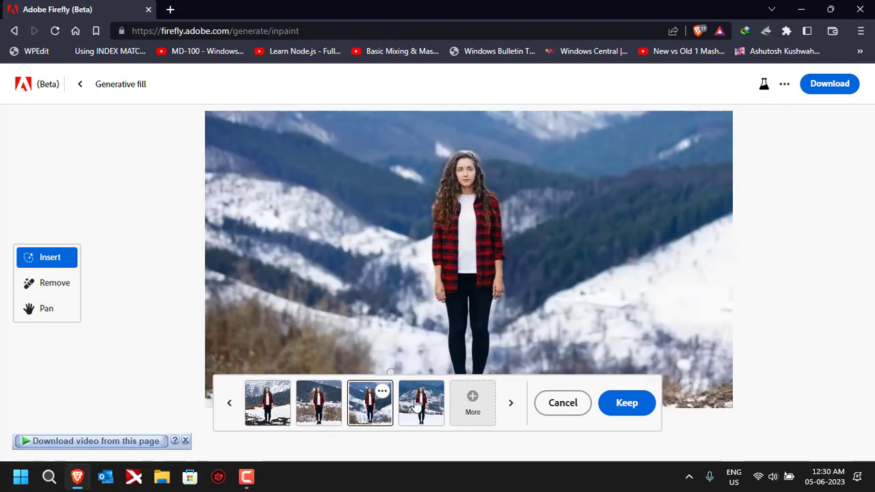
left_click(415, 405)
scroll(458, 313, "down", 2)
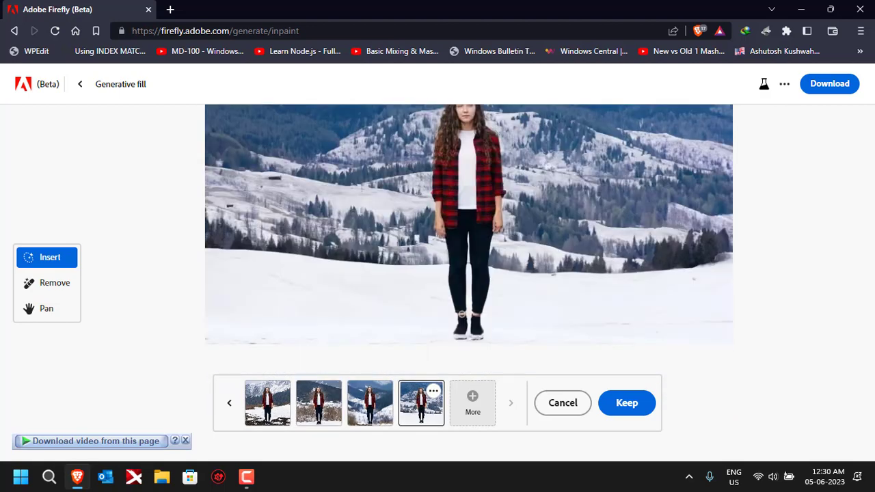
scroll(454, 319, "up", 2)
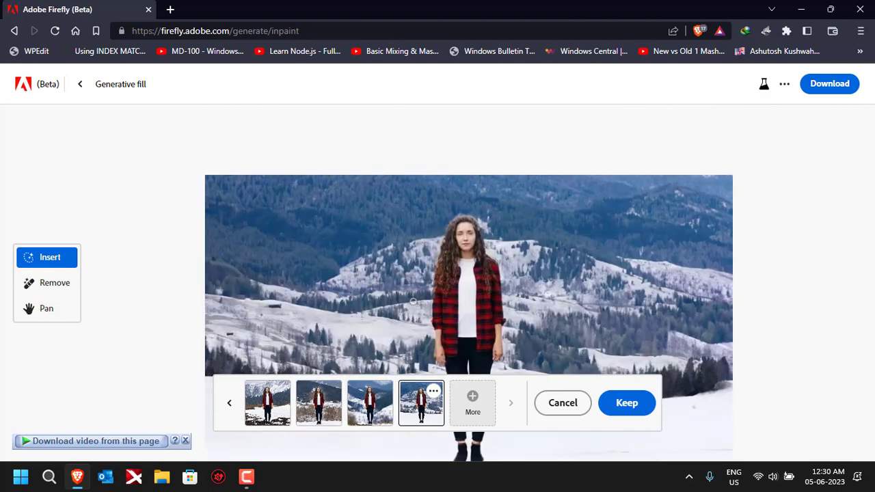
scroll(414, 302, "down", 2)
scroll(408, 306, "up", 2)
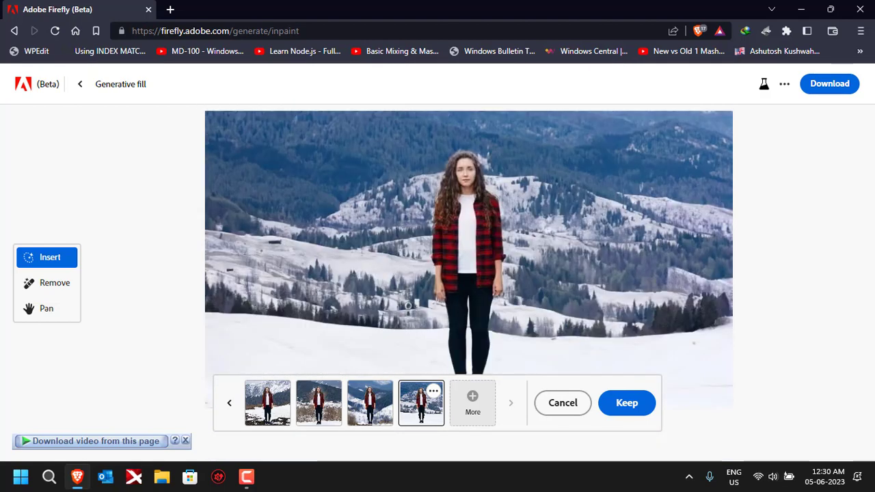
Generate more background variations and preview the additional results.
left_click(473, 404)
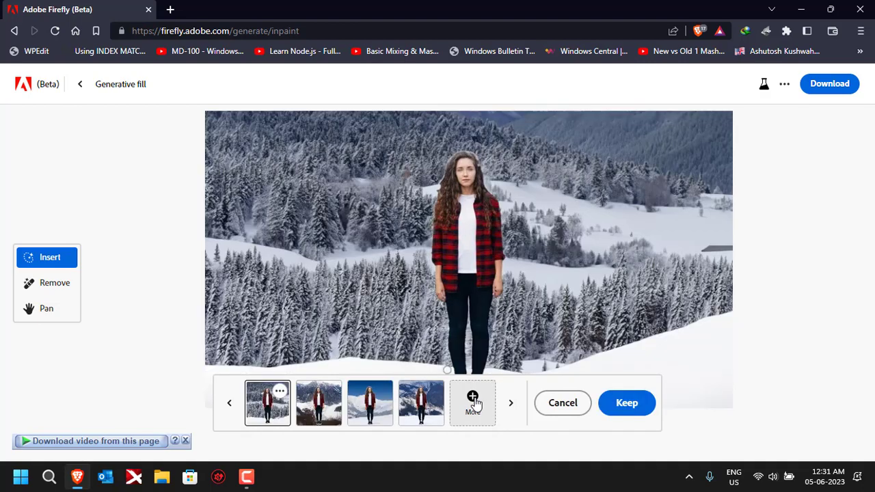
left_click(320, 403)
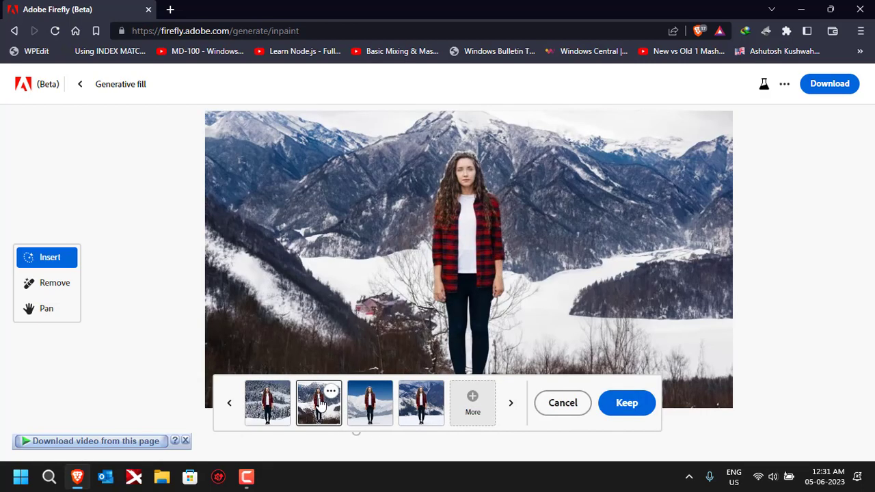
left_click(373, 409)
left_click(415, 410)
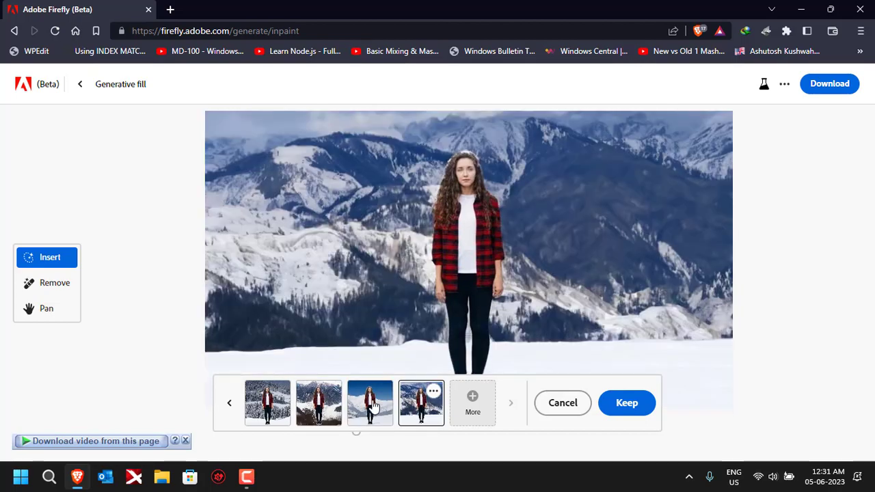
Go back to the first variation of the original batch and inspect the ground around the woman's shoes.
left_click(231, 406)
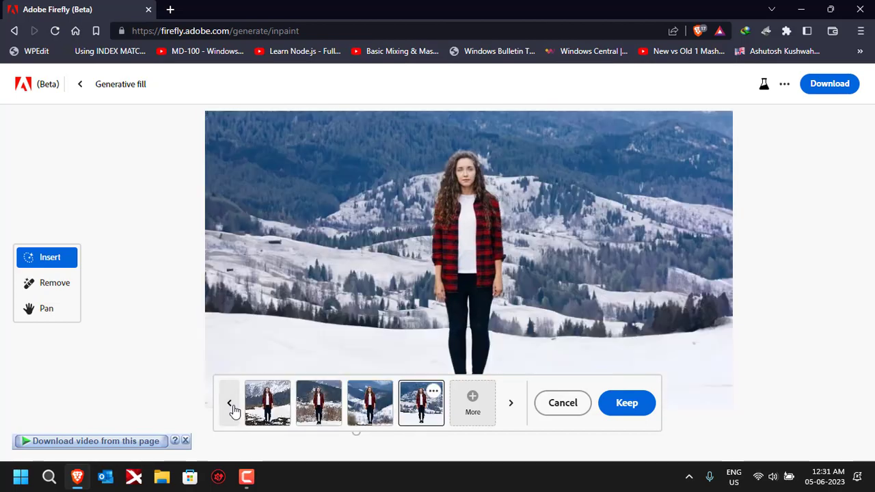
left_click(230, 406)
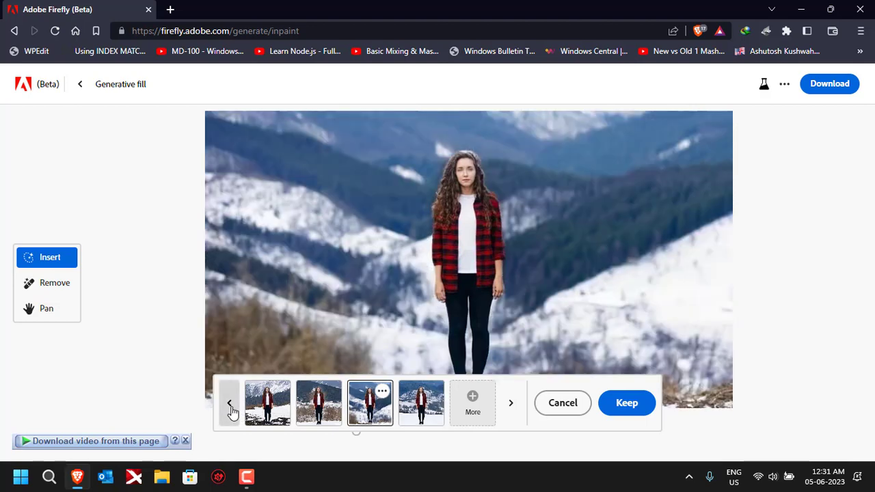
left_click(231, 407)
left_click(231, 407)
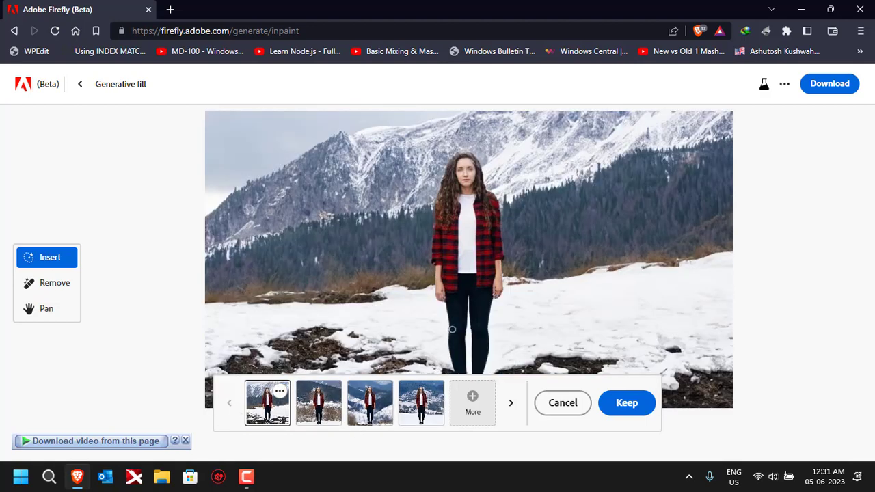
scroll(432, 292, "down", 5)
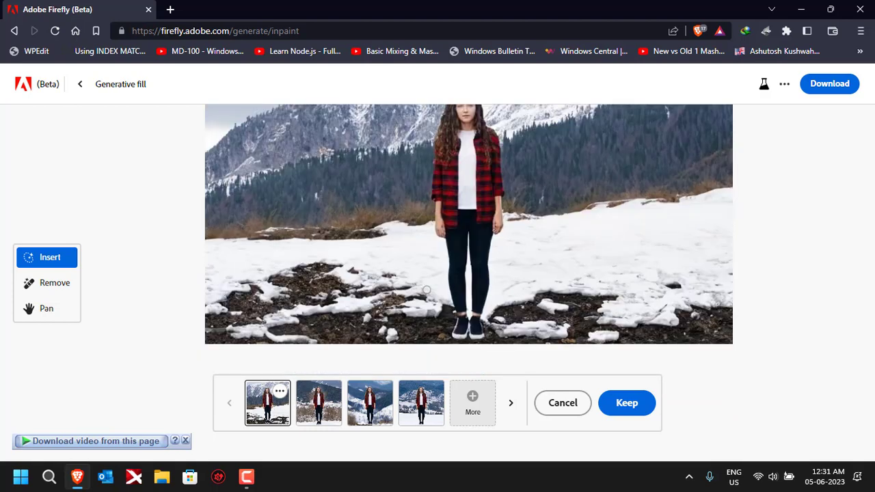
Keep the first generated snowy mountain background variation and check the whole image.
scroll(426, 290, "up", 5)
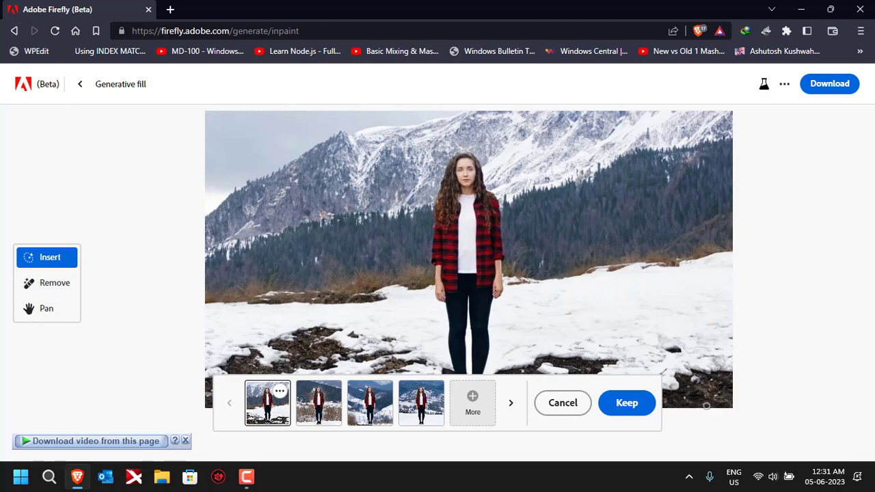
left_click(630, 410)
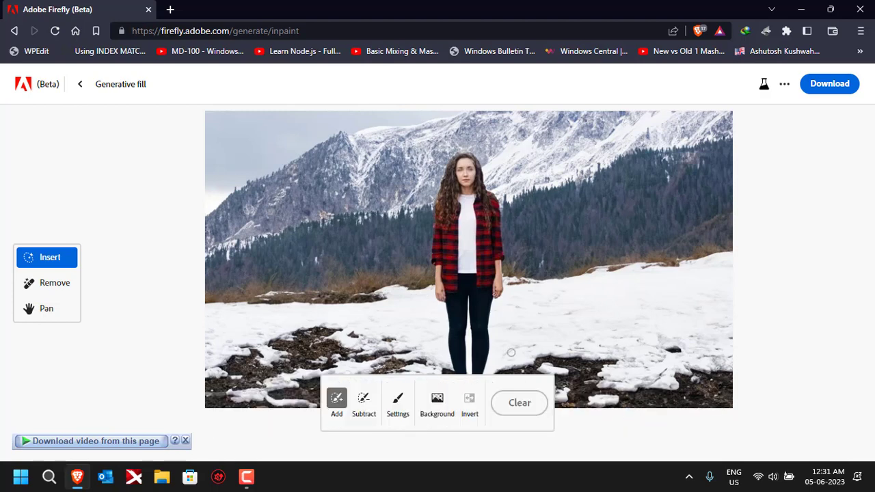
scroll(378, 238, "down", 3)
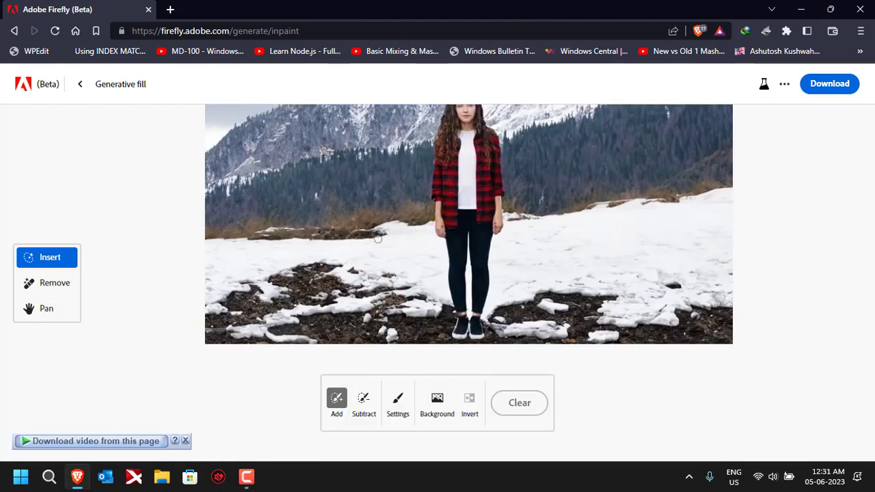
scroll(378, 240, "up", 3)
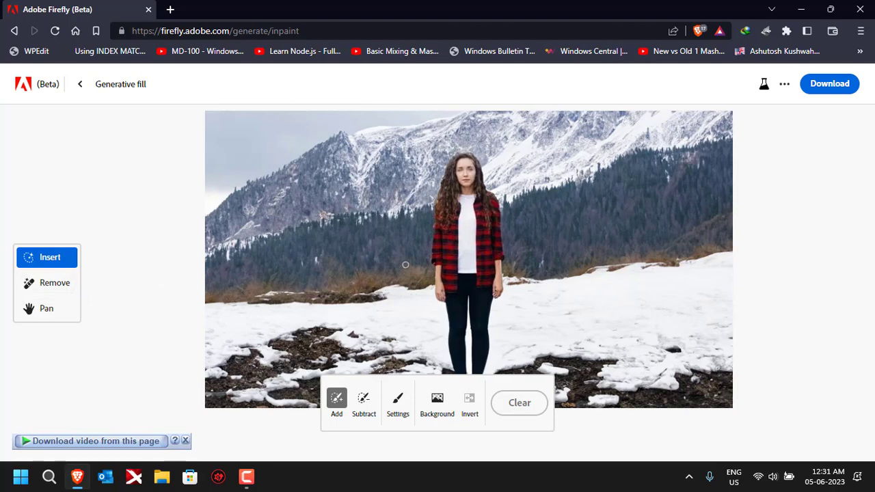
Set the insert brush size to 21% and start masking the woman's shoulders and upper chest.
scroll(405, 264, "up", 5)
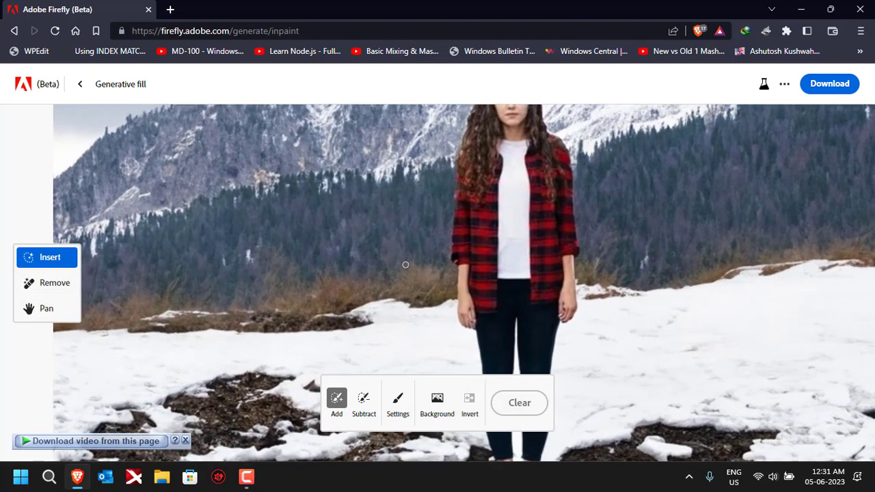
scroll(406, 264, "up", 2)
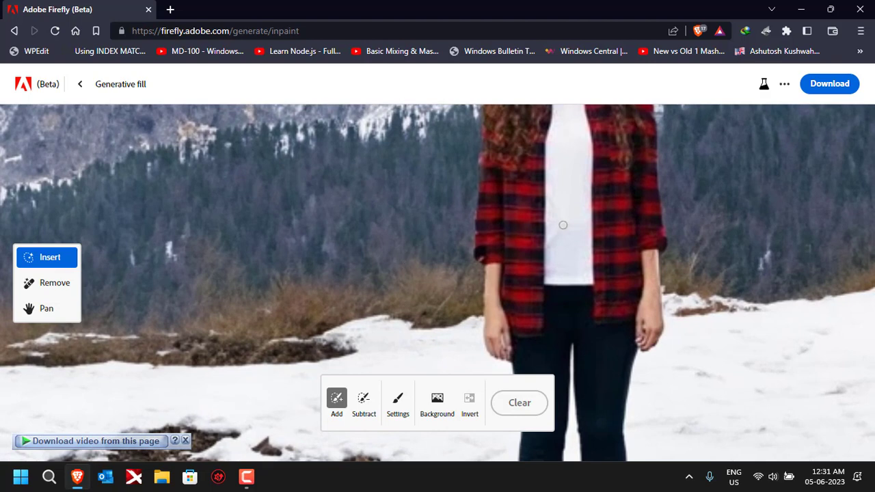
scroll(563, 225, "up", 3)
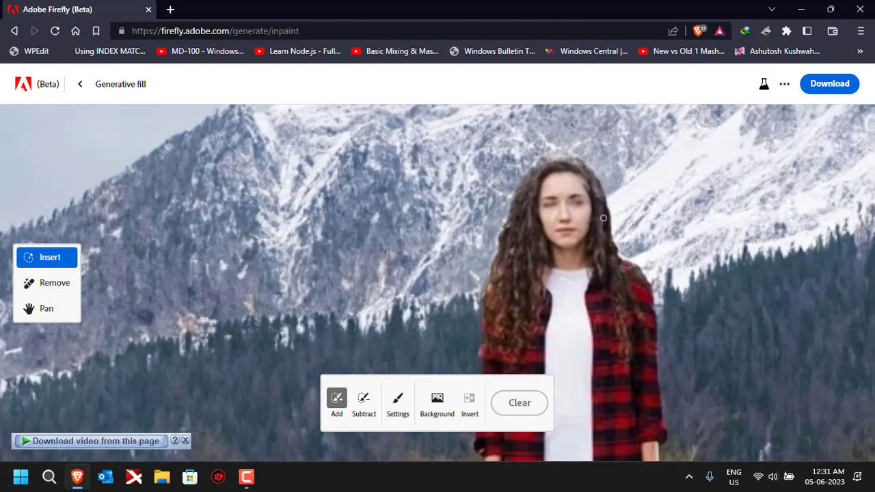
scroll(603, 218, "down", 1)
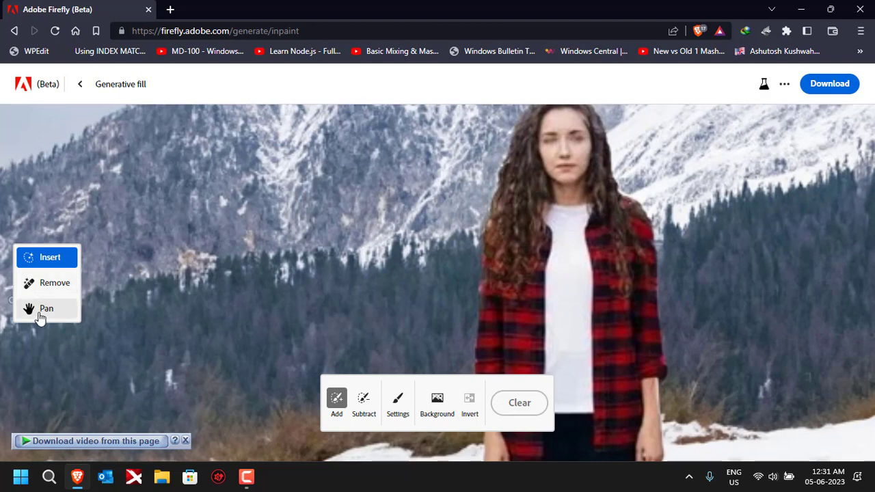
left_click(36, 312)
left_click_drag(467, 299, 329, 311)
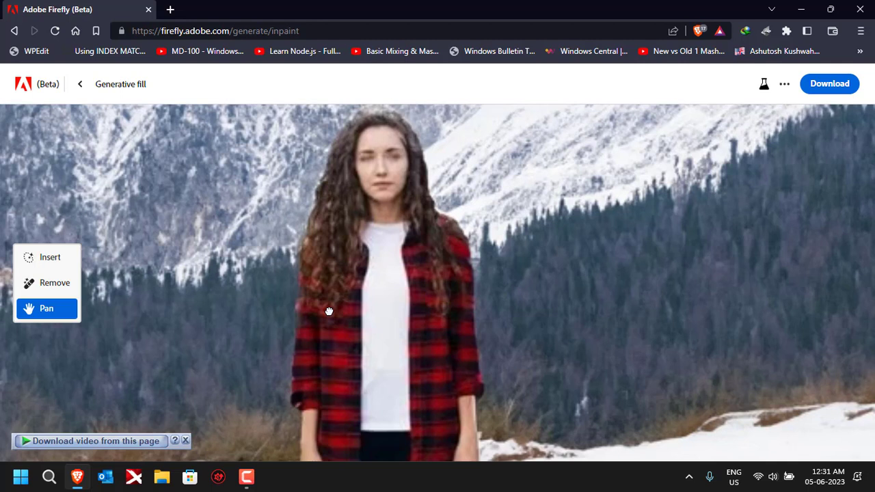
left_click_drag(379, 286, 387, 274)
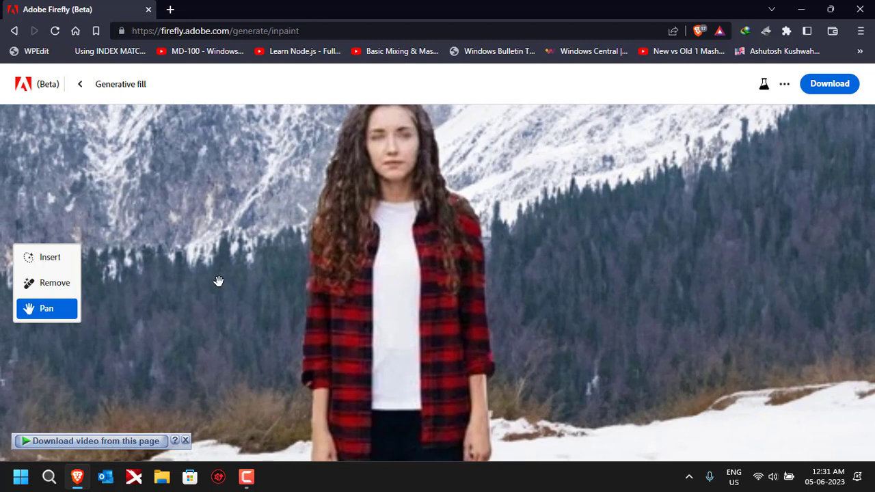
left_click(56, 260)
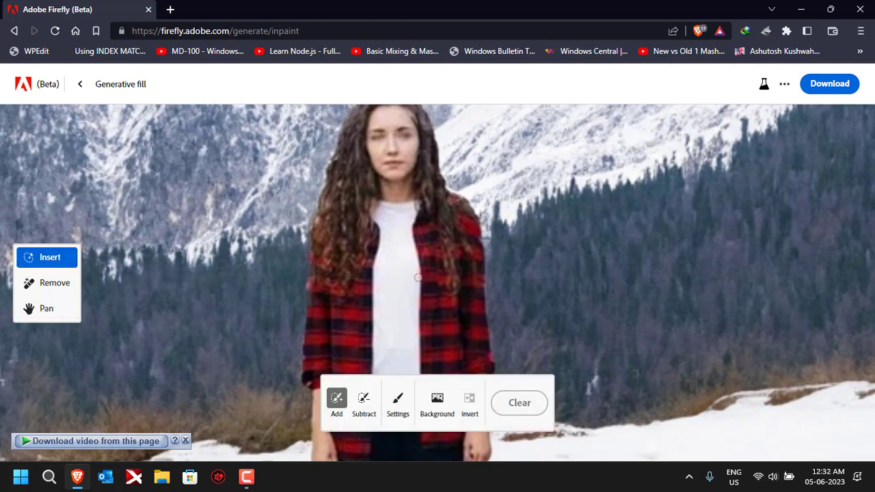
left_click(398, 403)
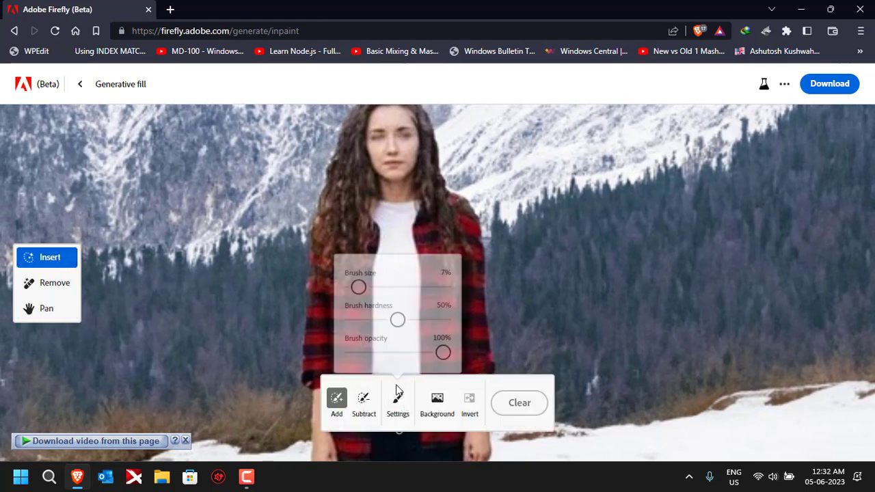
left_click_drag(359, 286, 369, 290)
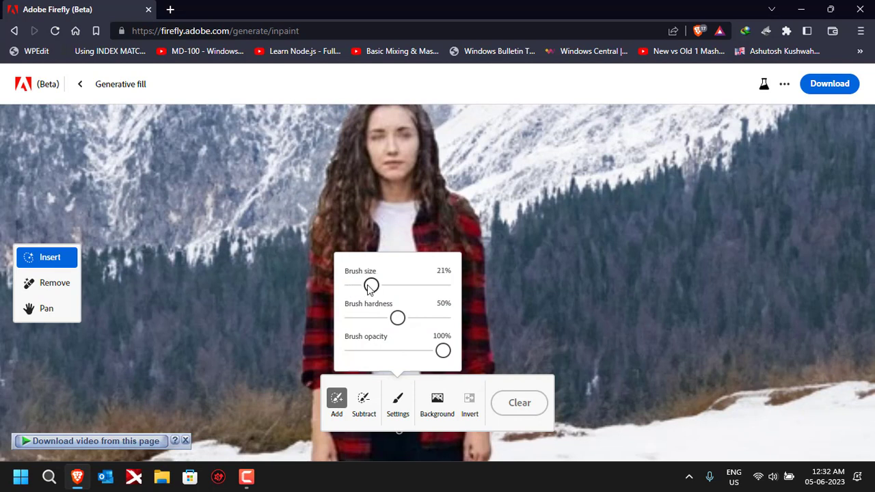
left_click(61, 267)
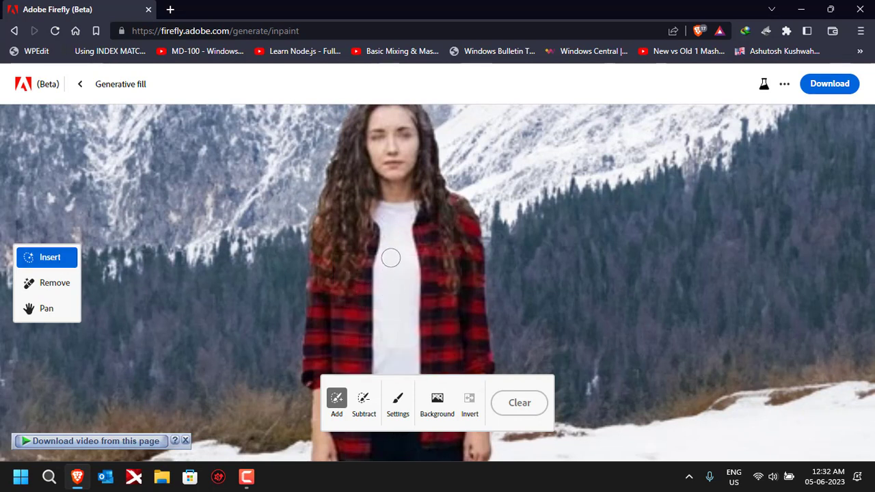
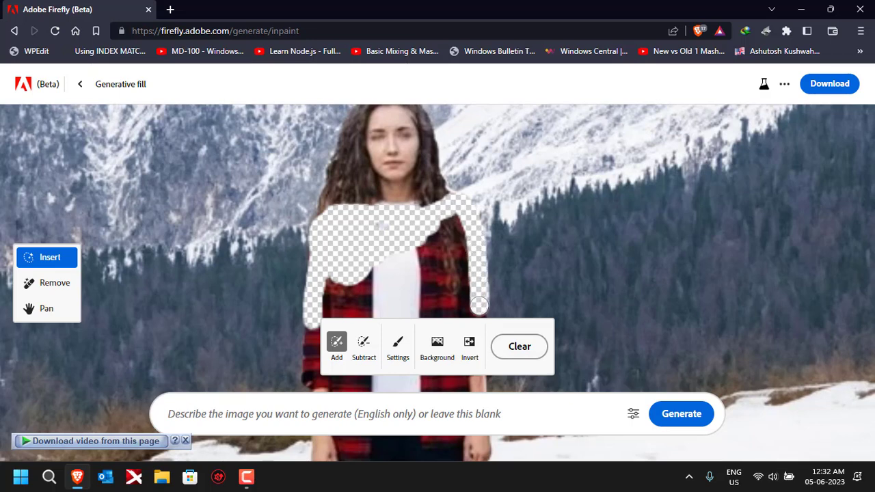
Extend the insert mask over the rest of the woman's plaid shirt, white top, arms and hands.
scroll(417, 279, "down", 2)
scroll(434, 211, "up", 1)
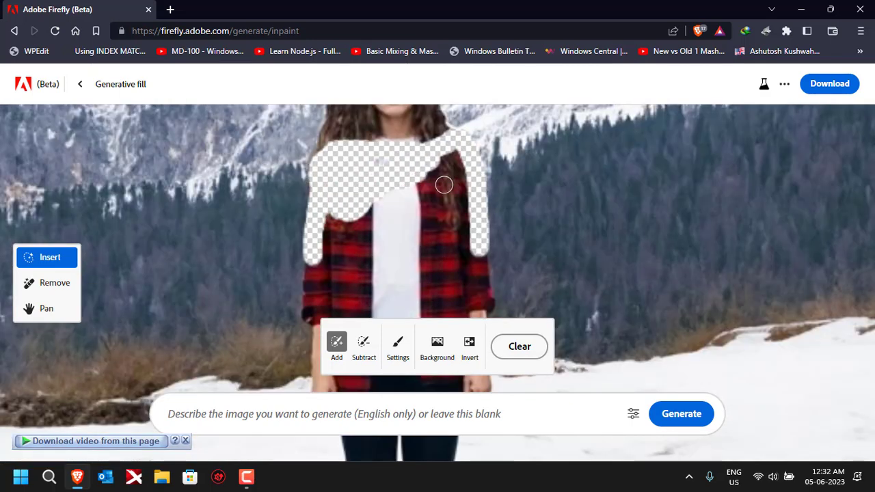
mouse_move(426, 172)
left_mouse_down()
mouse_move(454, 158)
mouse_move(455, 224)
mouse_move(428, 187)
mouse_move(442, 183)
mouse_move(410, 204)
mouse_move(366, 204)
mouse_move(438, 182)
mouse_move(460, 155)
mouse_move(374, 170)
mouse_move(378, 183)
mouse_move(349, 218)
mouse_move(338, 298)
mouse_move(337, 221)
mouse_move(325, 273)
mouse_move(332, 214)
left_mouse_up()
scroll(332, 214, "down", 3)
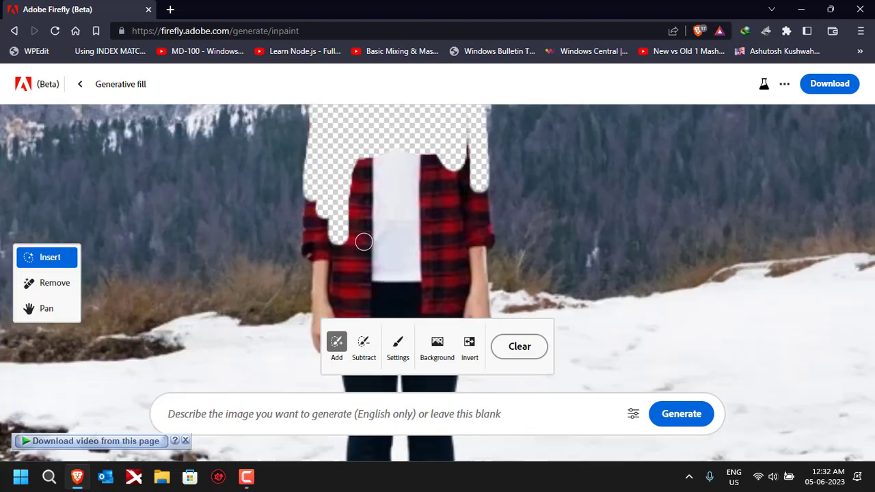
scroll(345, 234, "up", 2)
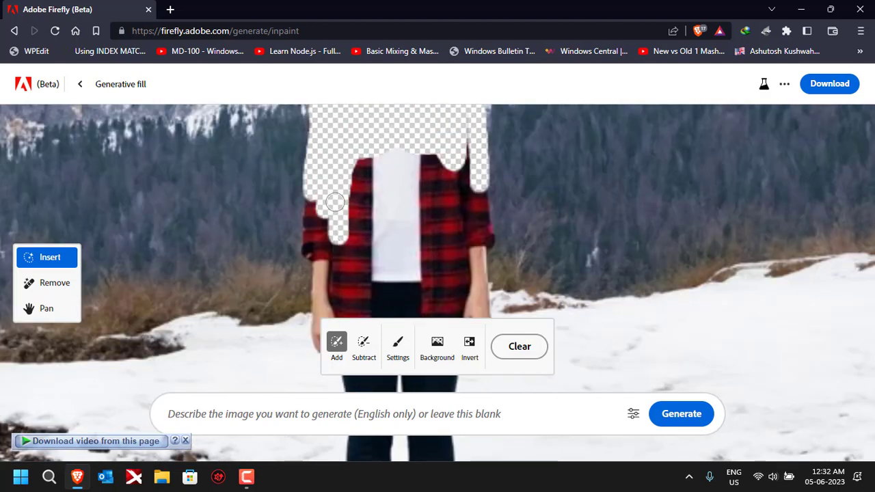
mouse_move(313, 181)
left_mouse_down()
mouse_move(323, 302)
mouse_move(331, 227)
mouse_move(330, 210)
mouse_move(307, 264)
mouse_move(311, 246)
mouse_move(317, 337)
mouse_move(336, 299)
mouse_move(354, 175)
mouse_move(346, 213)
mouse_move(386, 151)
mouse_move(333, 244)
mouse_move(316, 248)
mouse_move(309, 237)
mouse_move(309, 256)
mouse_move(363, 201)
mouse_move(434, 164)
mouse_move(404, 148)
mouse_move(371, 166)
mouse_move(366, 199)
mouse_move(448, 182)
mouse_move(469, 134)
mouse_move(469, 221)
mouse_move(462, 182)
mouse_move(426, 201)
mouse_move(418, 218)
mouse_move(395, 198)
mouse_move(378, 199)
mouse_move(347, 233)
mouse_move(349, 254)
mouse_move(413, 215)
mouse_move(426, 227)
mouse_move(465, 214)
mouse_move(470, 224)
mouse_move(479, 189)
mouse_move(485, 239)
mouse_move(461, 252)
left_mouse_up()
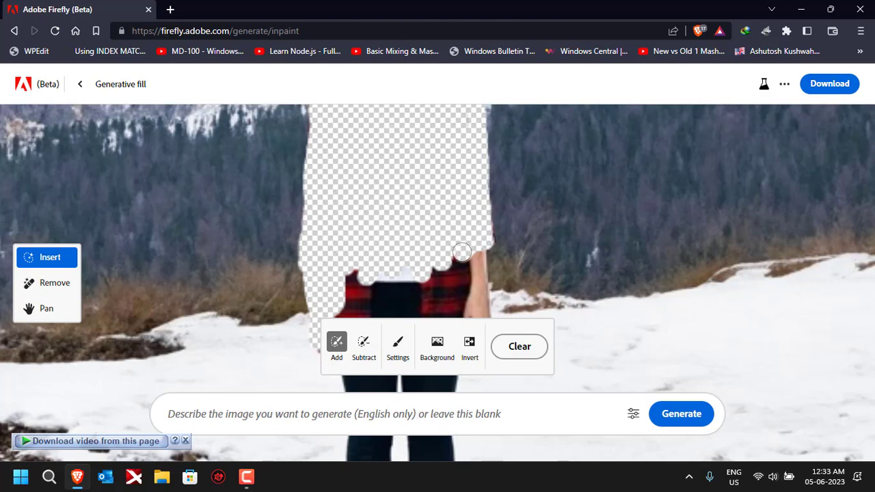
scroll(437, 246, "down", 3)
scroll(439, 187, "up", 1)
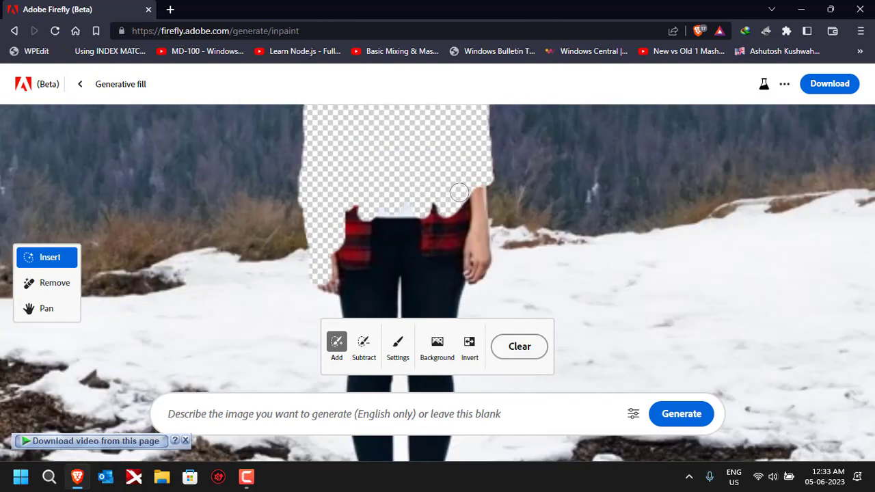
mouse_move(458, 192)
left_mouse_down()
mouse_move(479, 233)
mouse_move(463, 275)
mouse_move(482, 218)
mouse_move(483, 269)
mouse_move(473, 277)
mouse_move(468, 250)
mouse_move(428, 248)
mouse_move(462, 237)
mouse_move(469, 225)
mouse_move(432, 214)
mouse_move(468, 209)
mouse_move(482, 183)
mouse_move(482, 223)
mouse_move(481, 208)
mouse_move(452, 225)
mouse_move(349, 211)
mouse_move(342, 225)
mouse_move(352, 241)
mouse_move(363, 227)
mouse_move(361, 252)
mouse_move(344, 246)
mouse_move(341, 256)
mouse_move(364, 262)
mouse_move(334, 260)
mouse_move(332, 285)
left_mouse_up()
left_click_drag(440, 239, 426, 237)
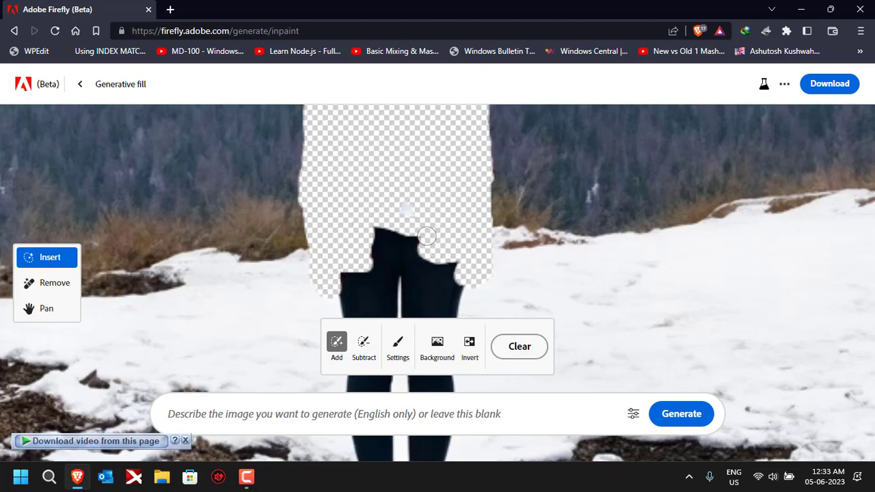
Generate new clothing in the masked area from the prompt "furry jacket for winter".
scroll(451, 228, "up", 3)
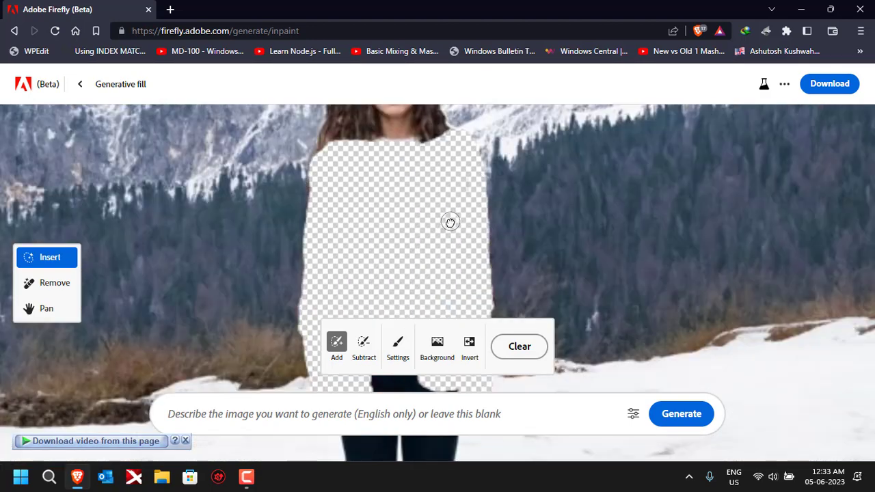
scroll(435, 228, "up", 1)
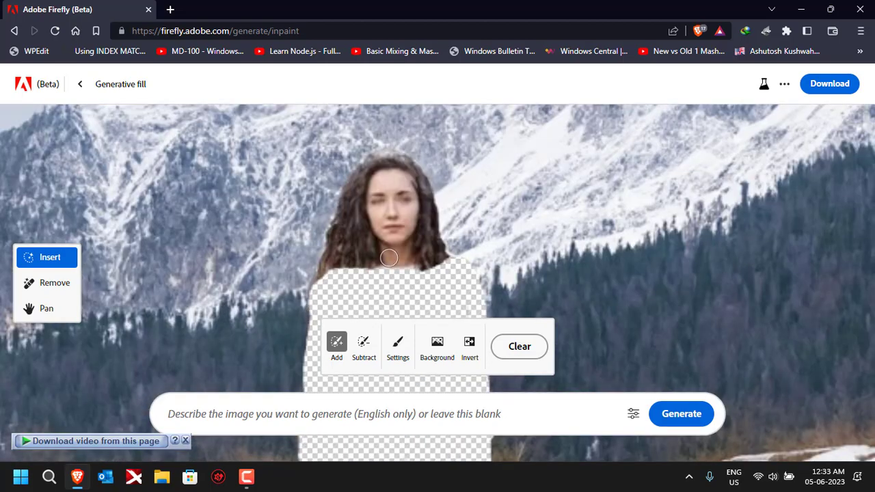
scroll(373, 288, "down", 4)
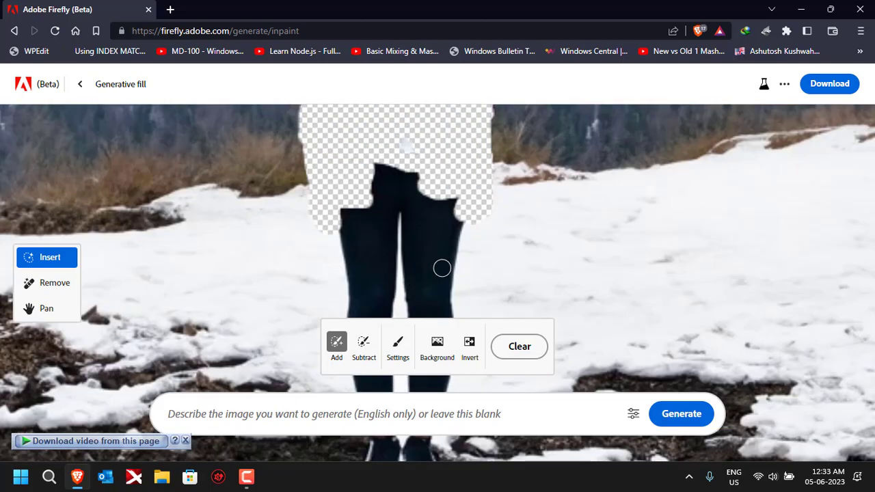
scroll(441, 268, "up", 2)
scroll(410, 258, "down", 3)
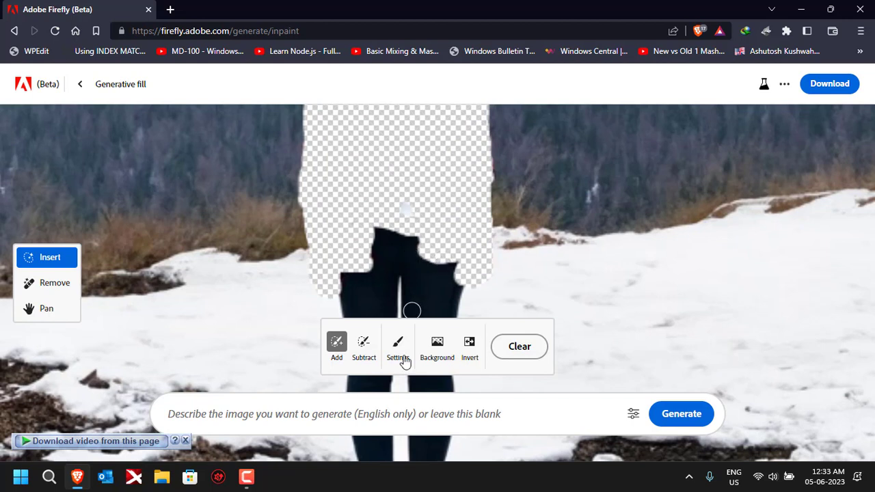
left_click(327, 426)
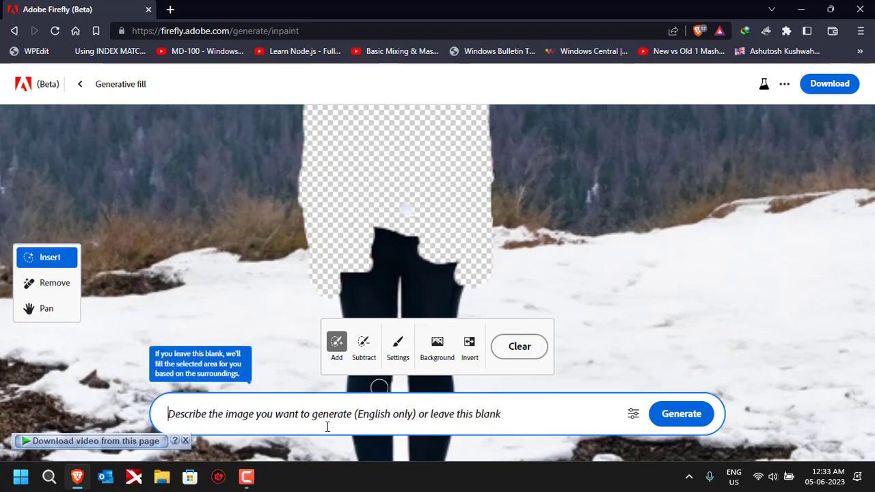
type("jac")
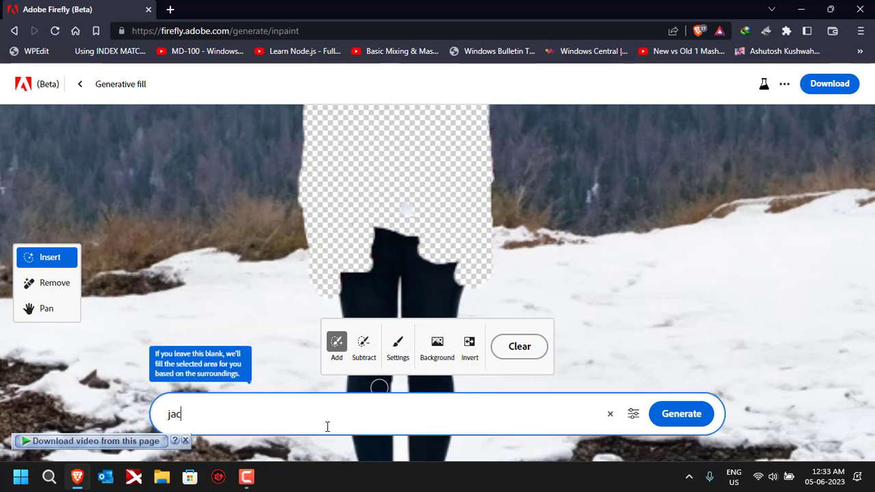
type("ket for winter")
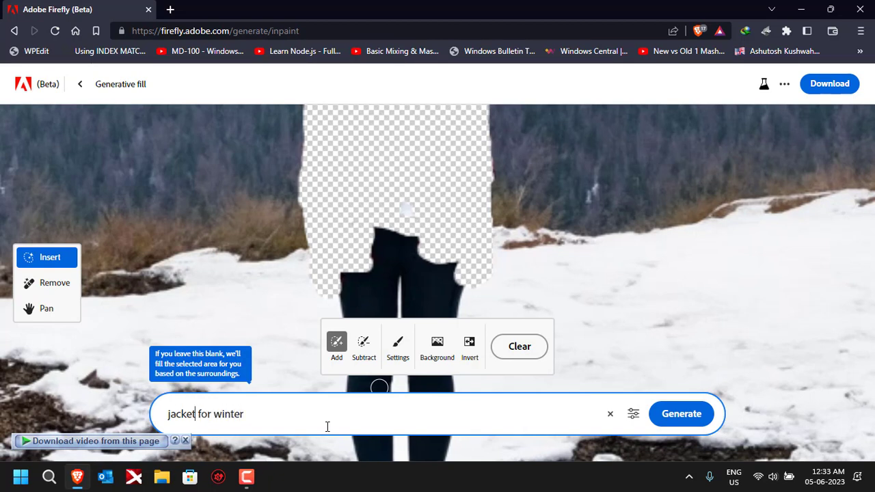
type("furry")
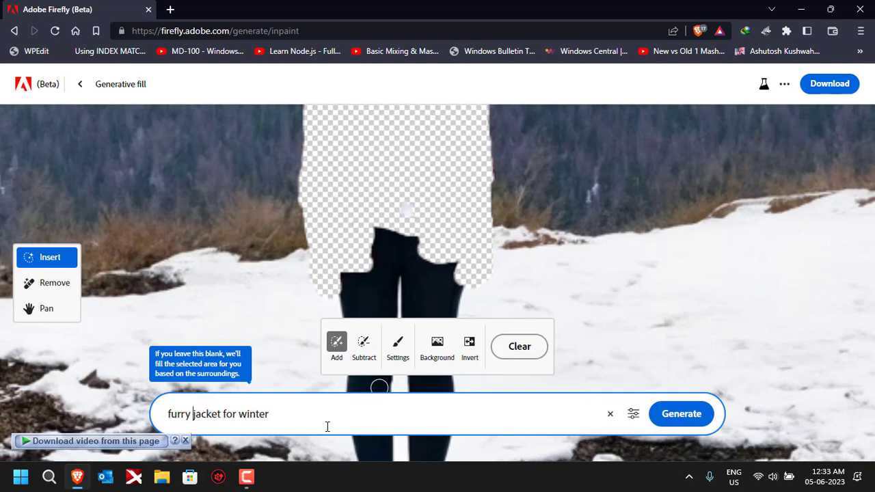
left_click(680, 415)
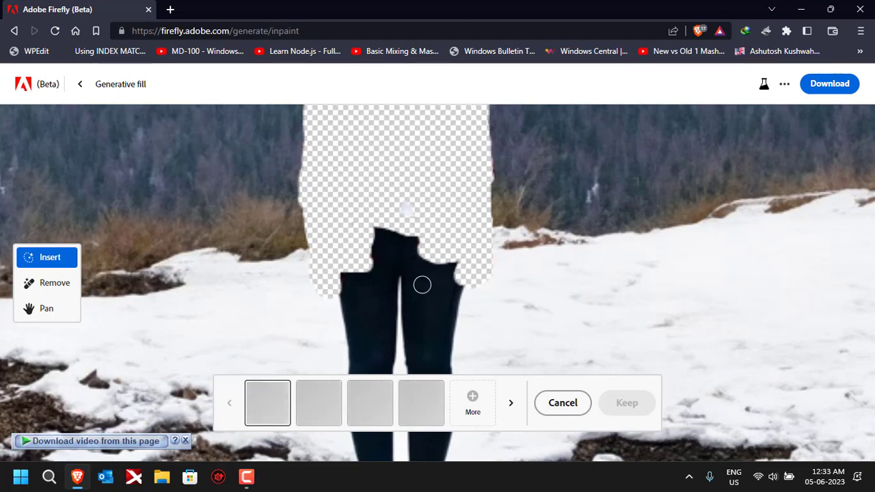
Examine how the first generated jacket variation fits the woman within the whole mountain scene.
scroll(422, 285, "up", 2)
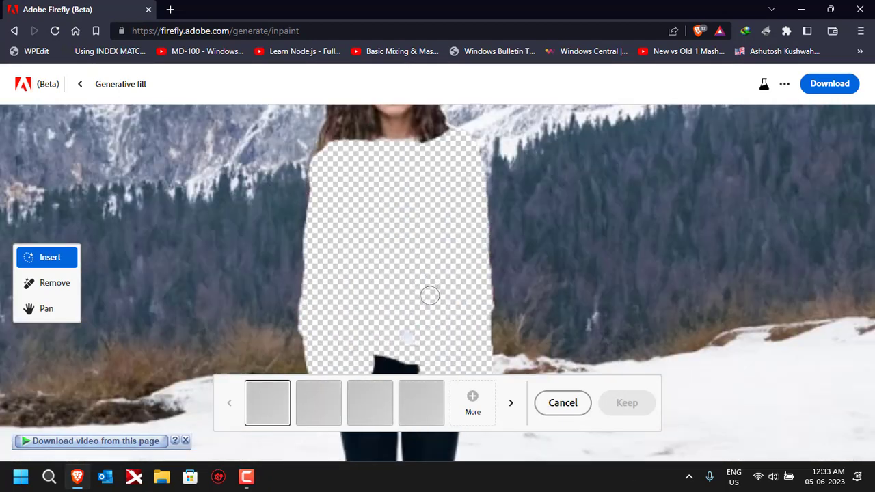
scroll(429, 297, "down", 5)
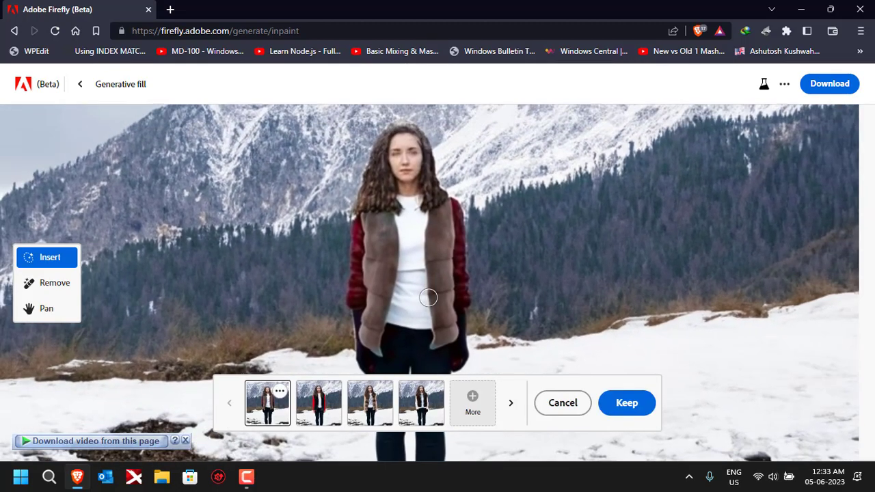
scroll(428, 297, "down", 5)
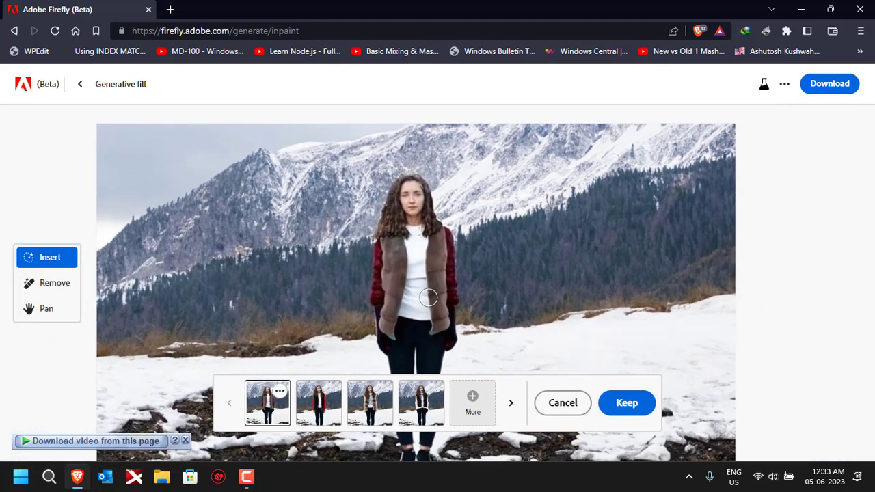
scroll(429, 297, "down", 2)
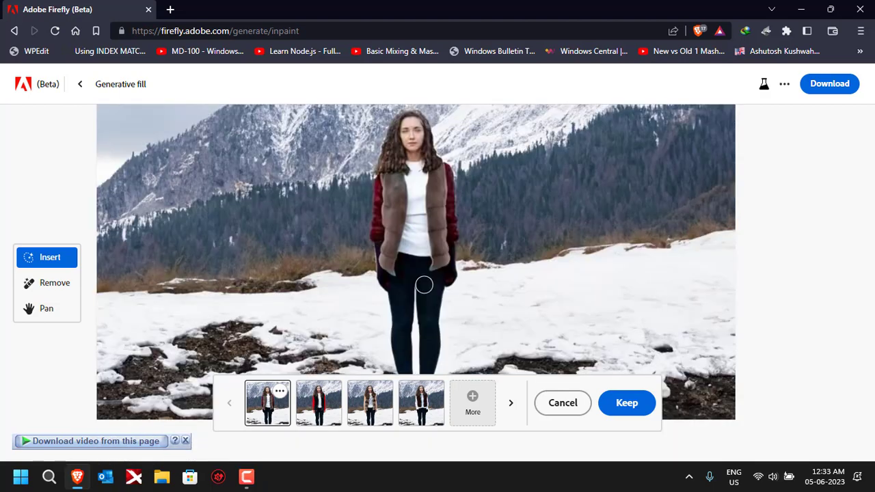
scroll(424, 284, "down", 5)
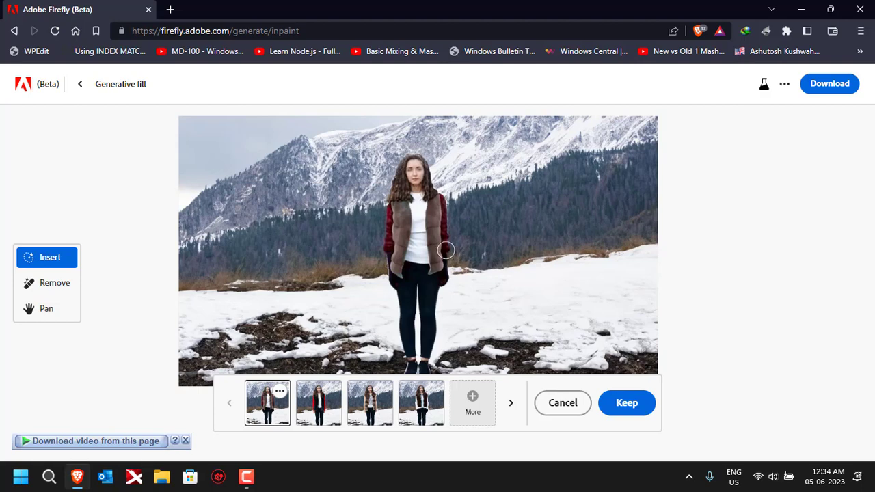
Compare the remaining furry jacket variations on the woman, returning to the black fur vest with red sleeves.
left_click(321, 405)
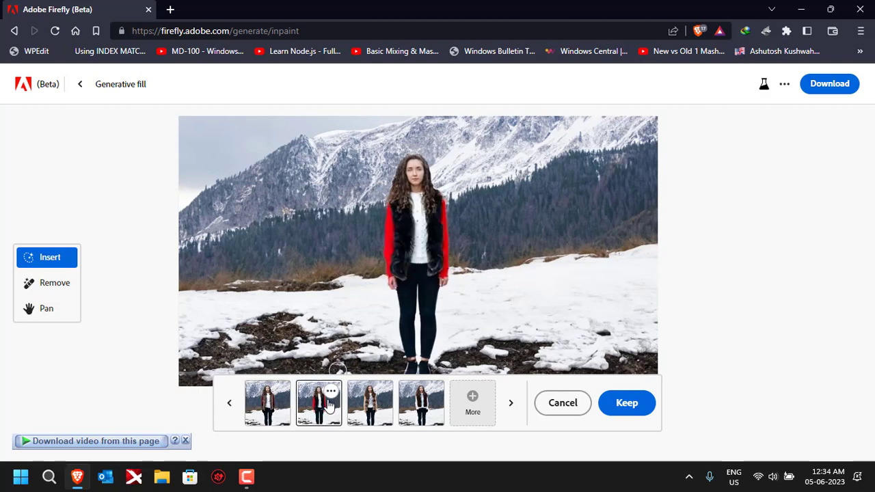
left_click(376, 408)
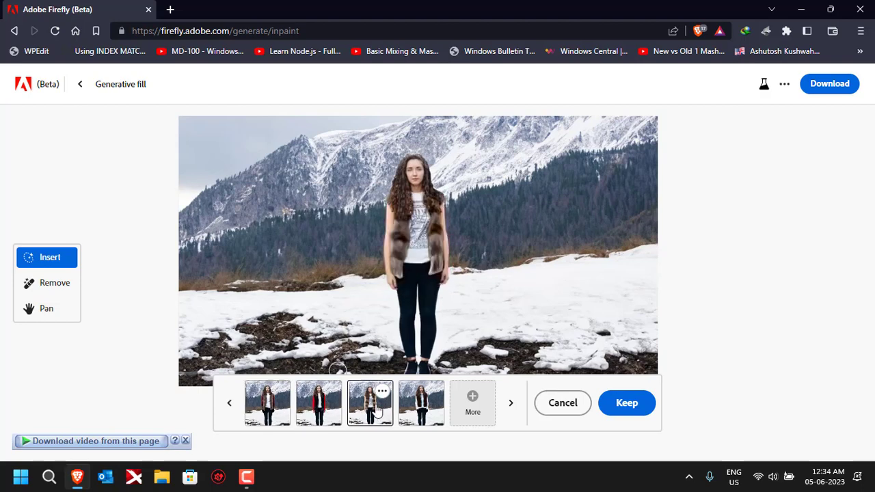
left_click(416, 403)
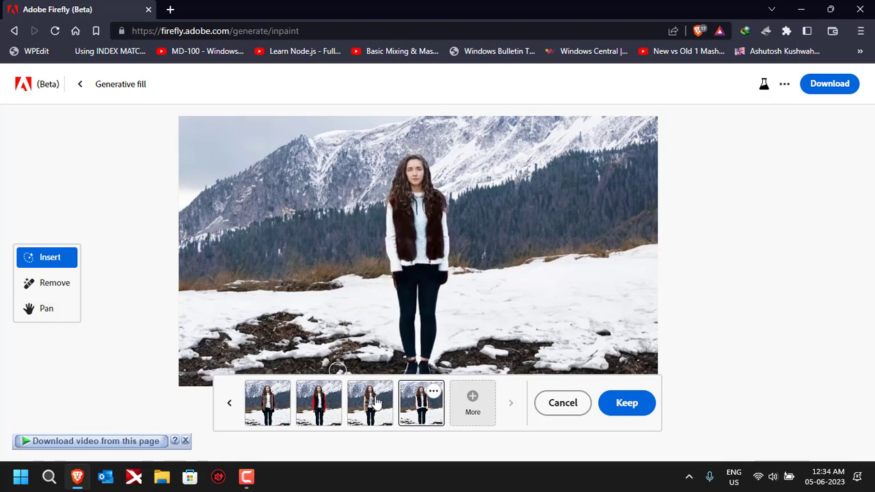
left_click(321, 406)
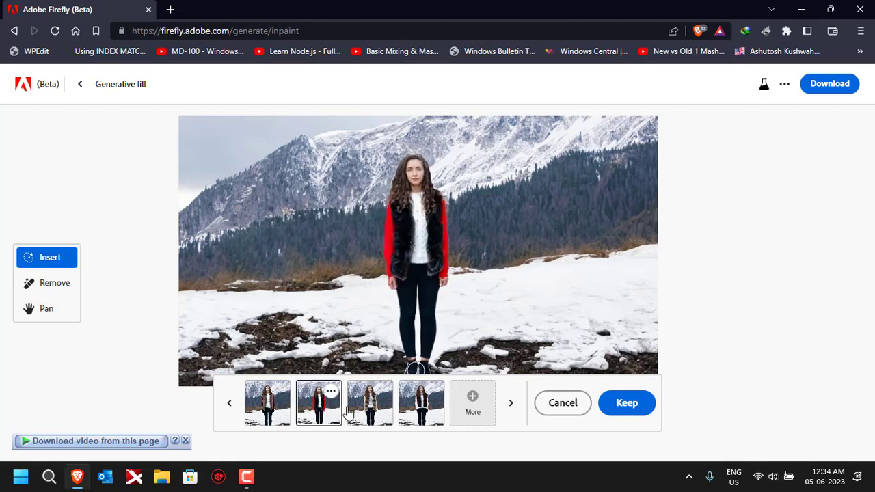
Generate another set of furry jacket variations and preview each one on the woman.
left_click(471, 404)
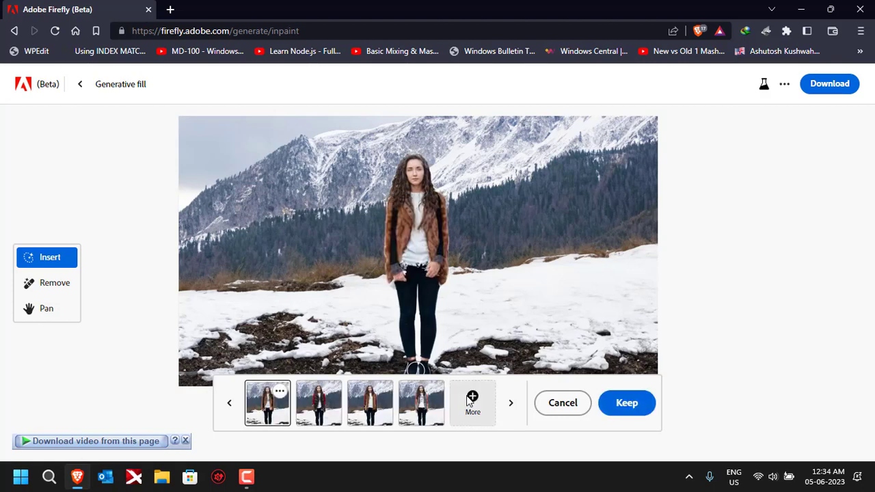
left_click(319, 408)
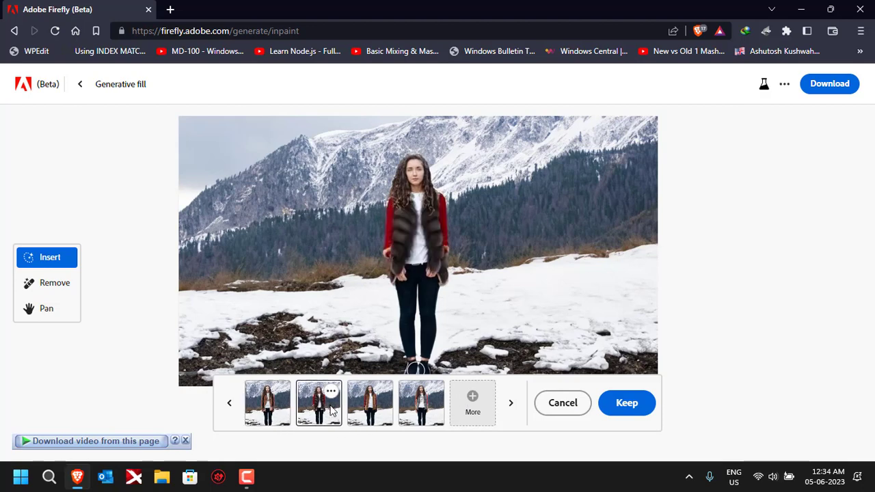
left_click(368, 410)
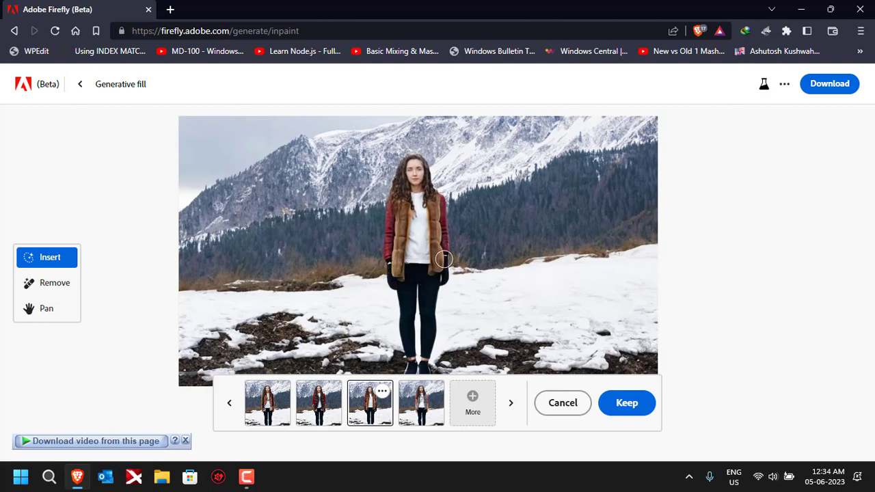
left_click(408, 410)
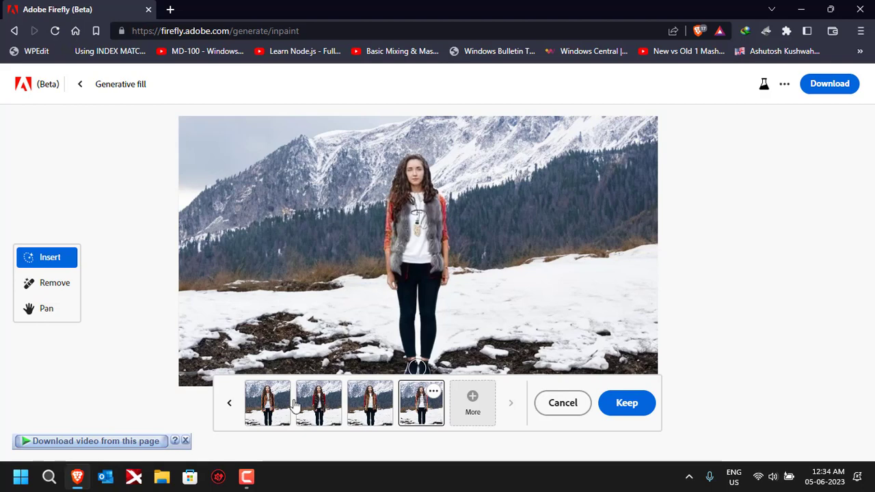
Return to the earlier set of jacket variations and keep the black fur vest with bright red sleeves.
left_click(263, 404)
left_click(232, 406)
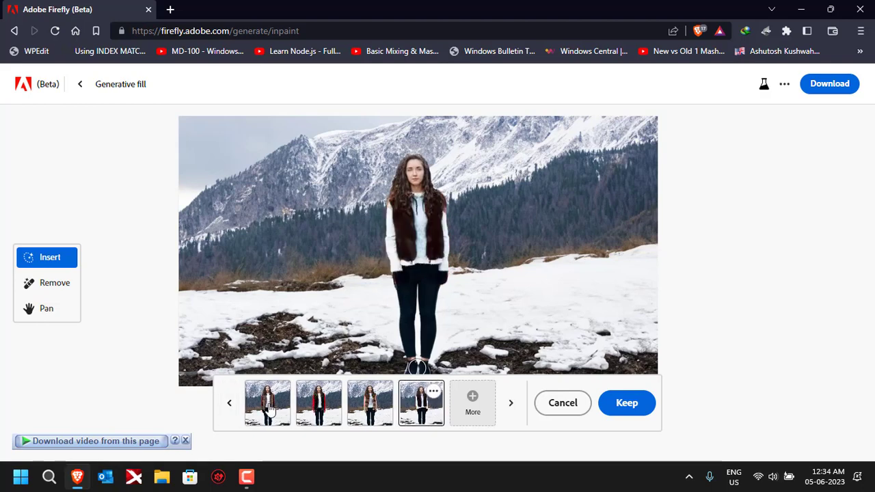
left_click(231, 406)
left_click(232, 406)
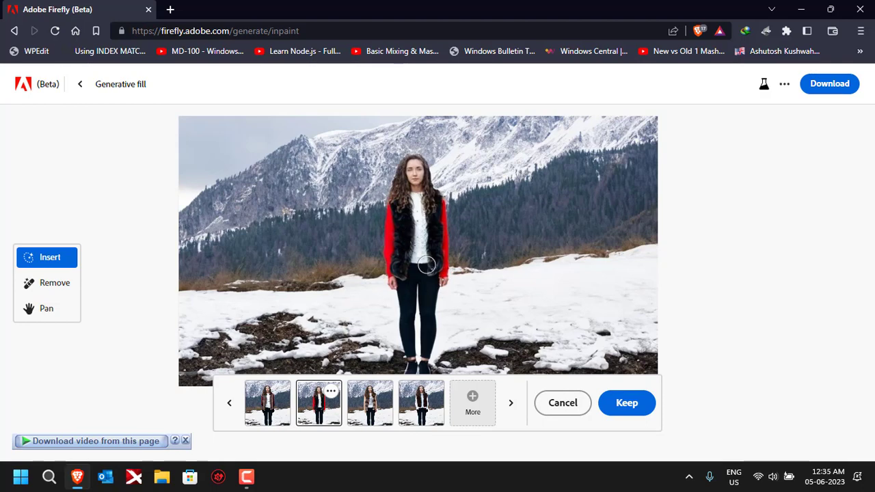
left_click(627, 403)
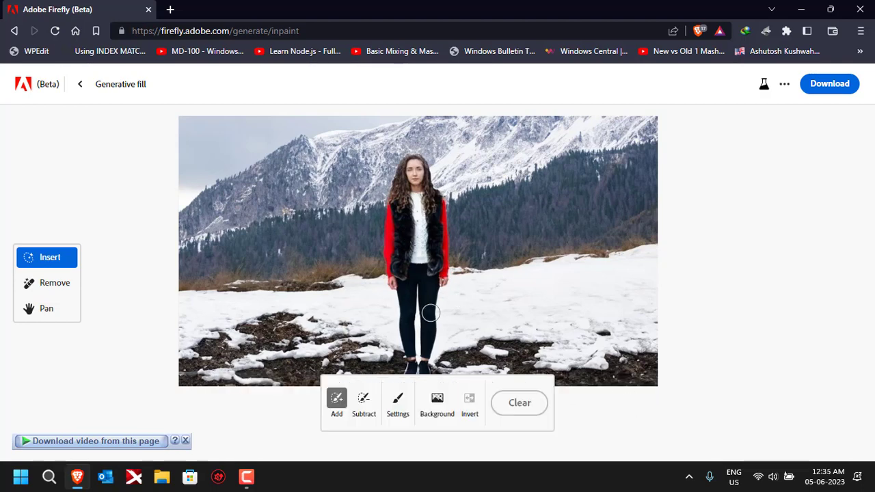
Mask the woman's black pants from the waist down to the ankles with the insert brush, leaving the shoes unmasked.
scroll(406, 283, "down", 1)
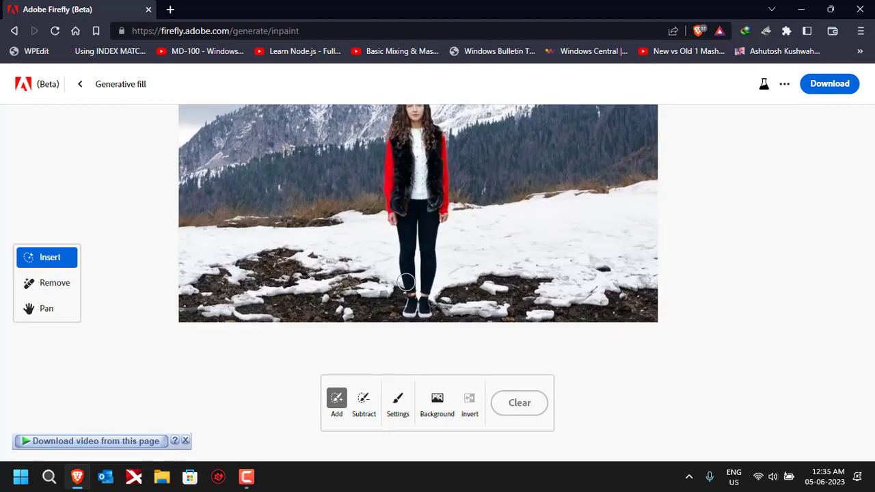
scroll(406, 275, "up", 1)
scroll(406, 276, "down", 1)
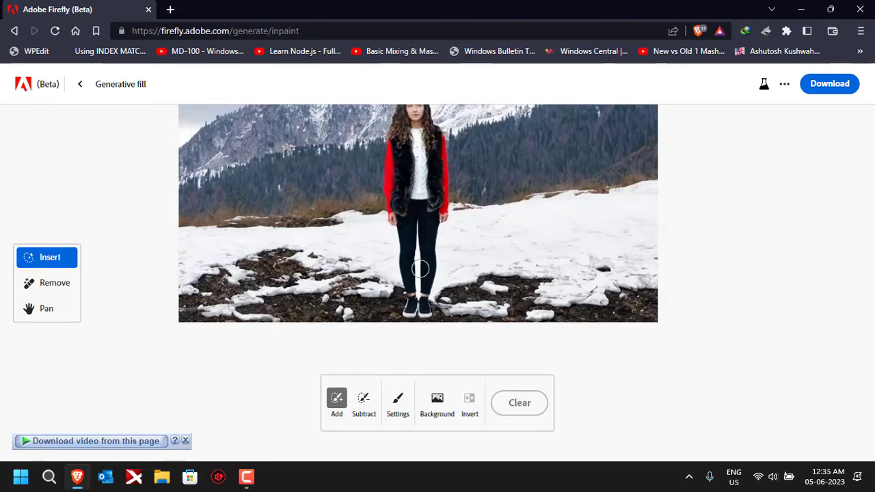
scroll(420, 268, "up", 4)
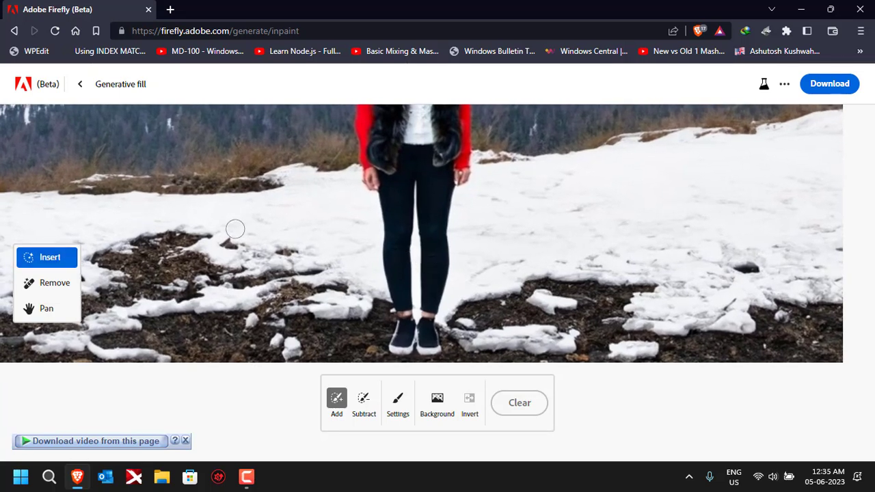
mouse_move(402, 151)
left_mouse_down()
mouse_move(432, 154)
mouse_move(433, 168)
mouse_move(443, 172)
mouse_move(429, 305)
mouse_move(424, 208)
mouse_move(407, 166)
mouse_move(389, 185)
mouse_move(382, 178)
mouse_move(388, 195)
mouse_move(404, 202)
mouse_move(427, 190)
mouse_move(440, 209)
mouse_move(411, 222)
mouse_move(419, 205)
mouse_move(390, 215)
mouse_move(401, 301)
mouse_move(401, 255)
left_mouse_up()
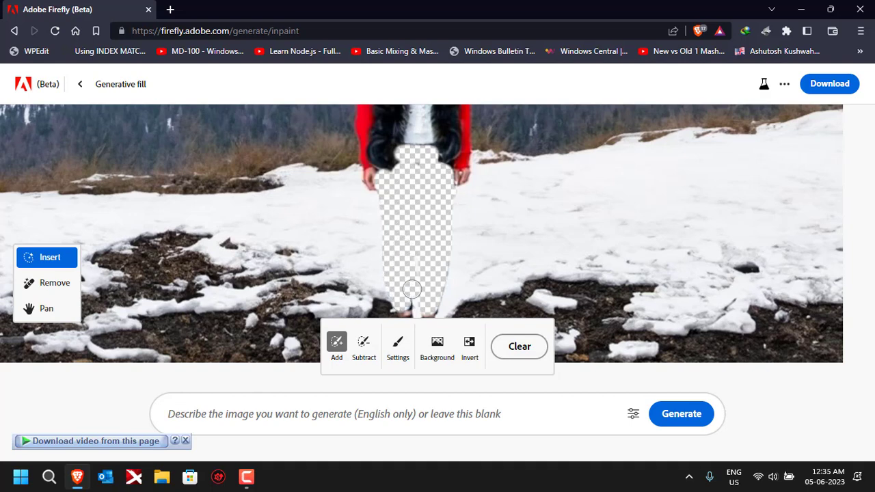
scroll(422, 274, "down", 2)
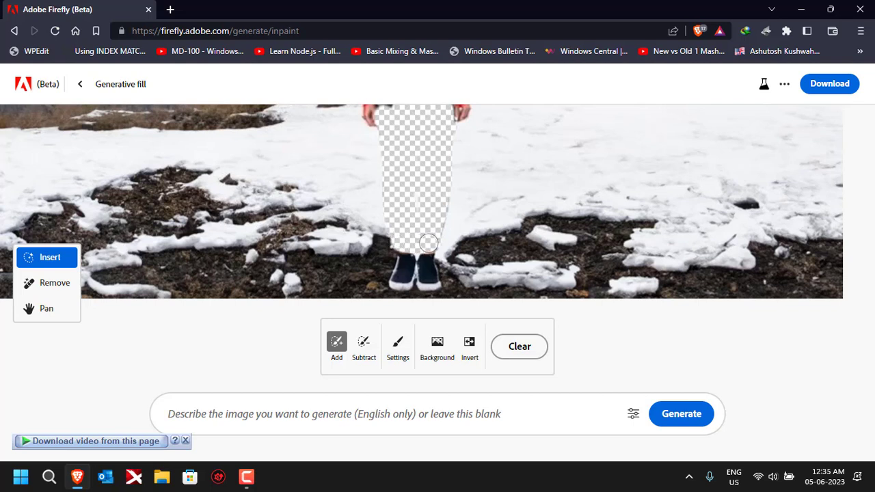
Generate new pants in the masked leg area from the prompt "denim jeans".
left_click(404, 414)
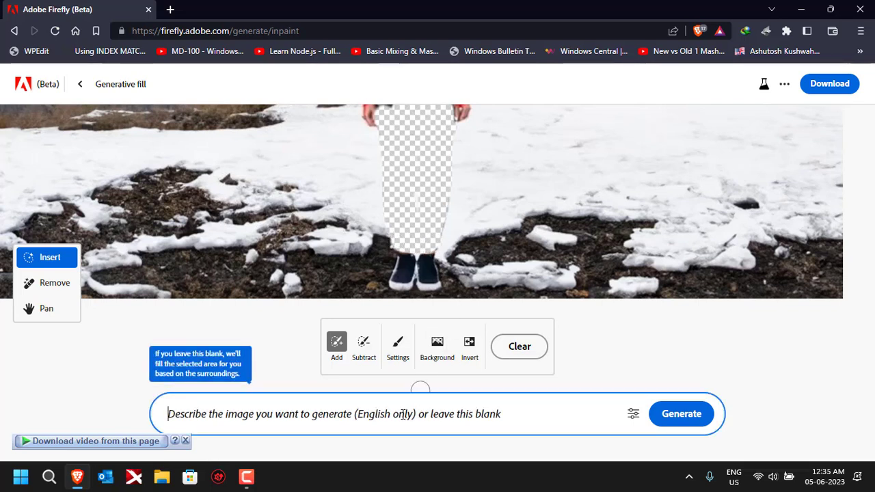
type("denim jeans")
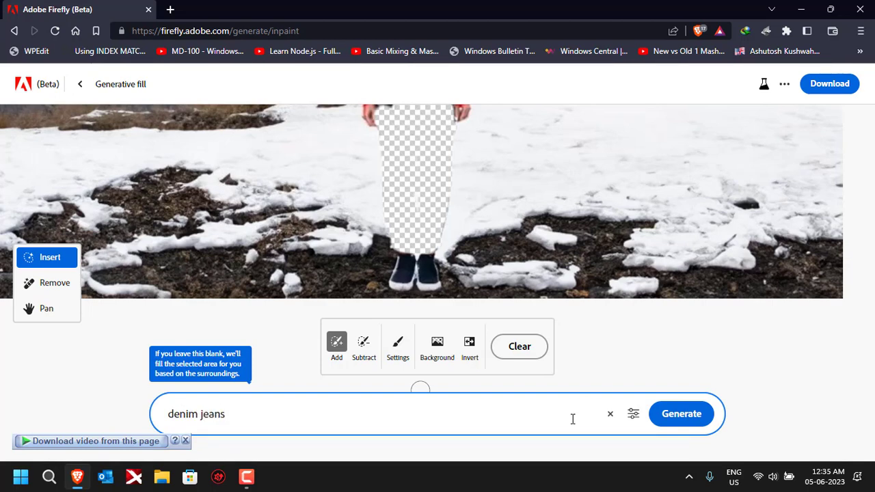
left_click(679, 416)
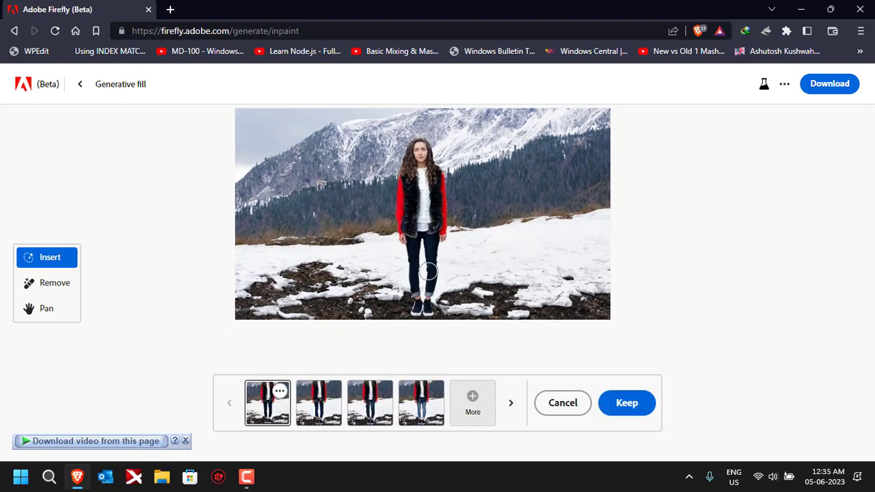
Preview the denim jeans variations and keep the first one, the dark jeans with rolled cuffs.
left_click(325, 404)
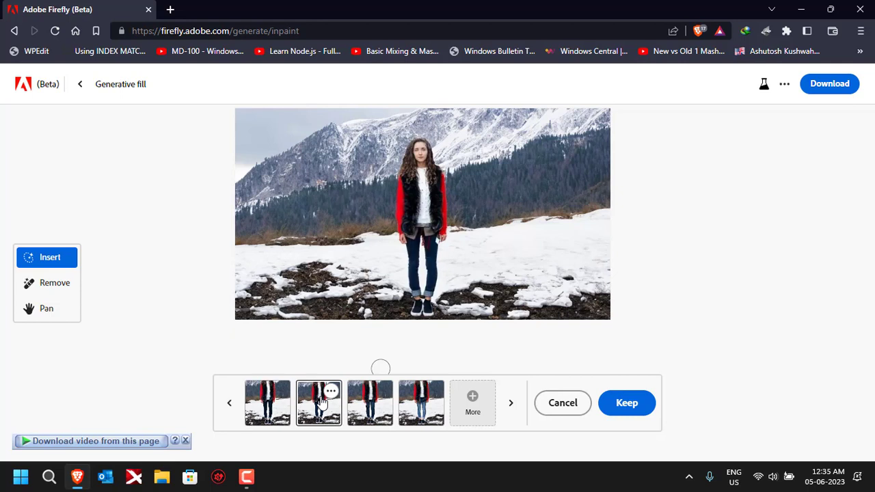
left_click(369, 404)
left_click(415, 406)
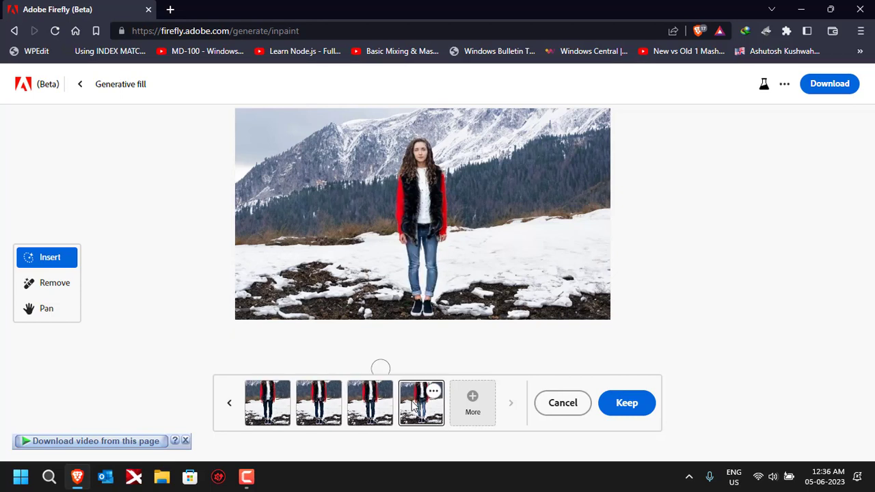
left_click(374, 405)
left_click(424, 405)
left_click(369, 404)
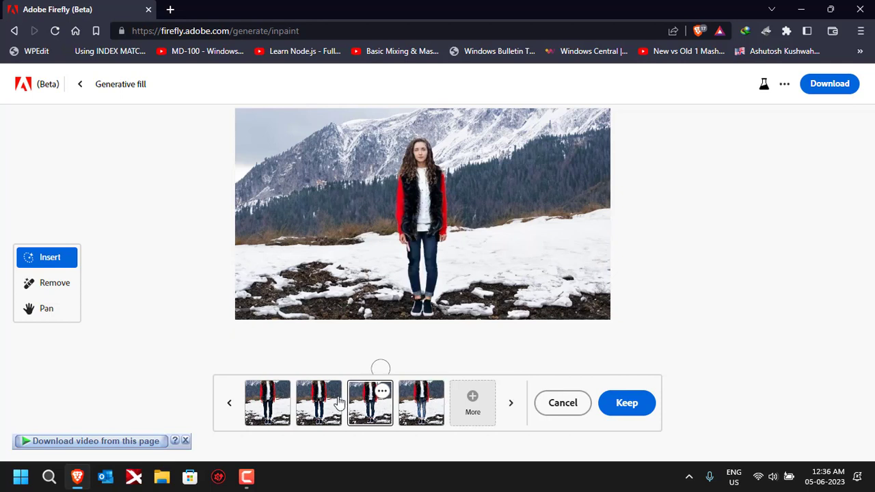
left_click(335, 403)
left_click(267, 404)
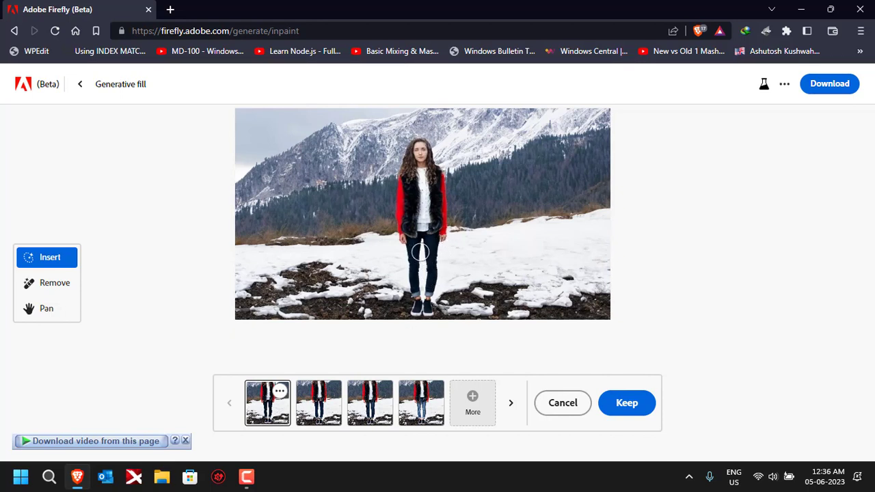
left_click(637, 409)
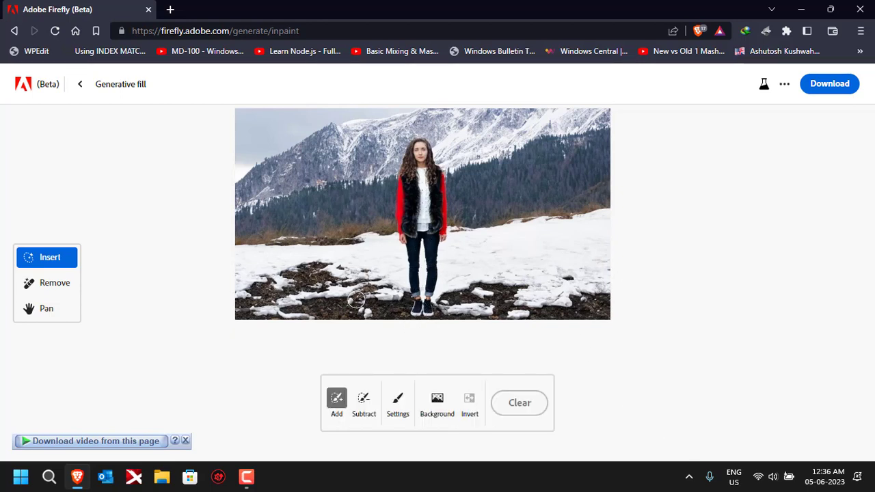
Mask both of the woman's shoes completely, down to the soles, with the insert brush.
scroll(355, 299, "up", 5)
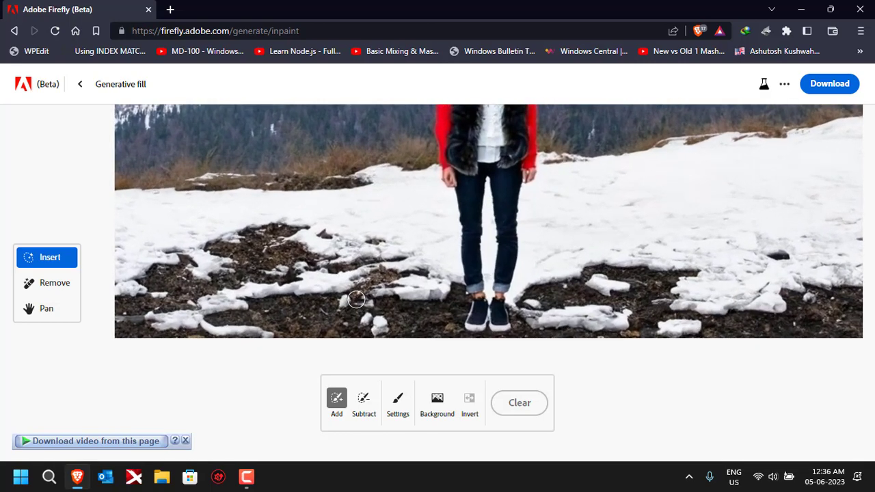
left_click_drag(473, 309, 496, 304)
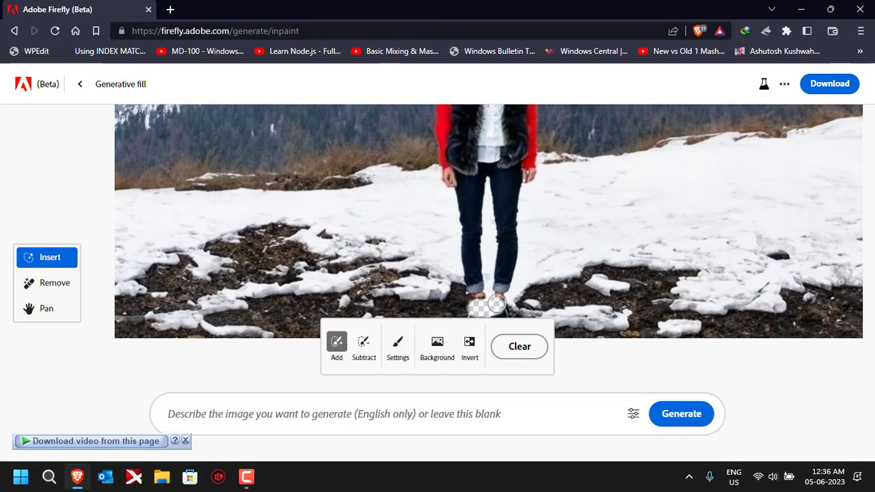
left_click(36, 309)
left_click_drag(378, 289, 375, 222)
left_click(48, 258)
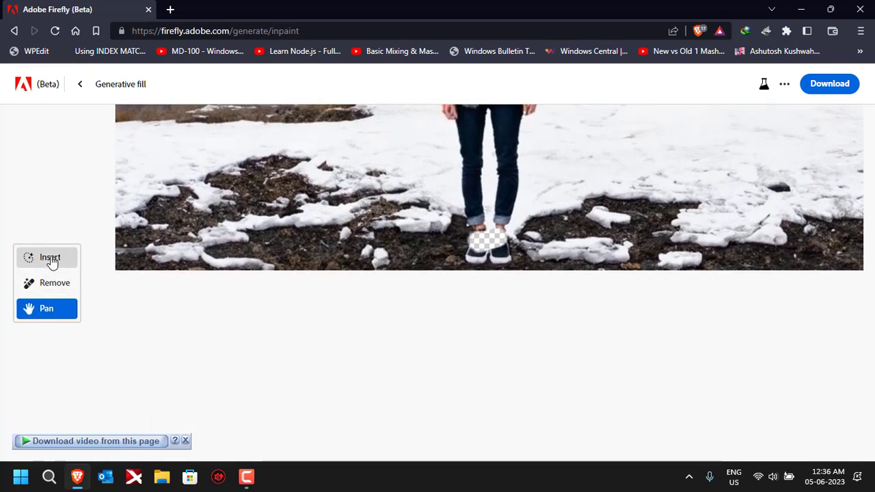
mouse_move(489, 233)
left_mouse_down()
mouse_move(475, 251)
mouse_move(503, 251)
mouse_move(505, 260)
left_mouse_up()
Generate new footwear in the masked shoe area from the prompt "winter boots".
left_click(474, 414)
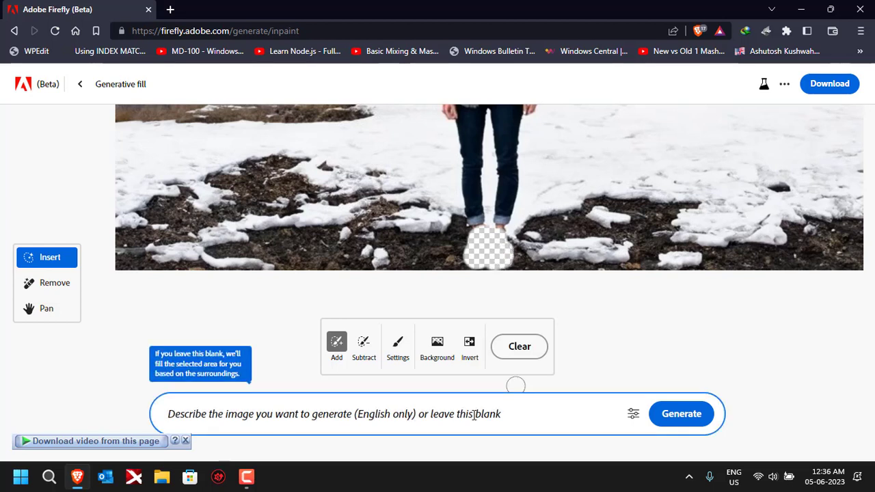
type("winer boots")
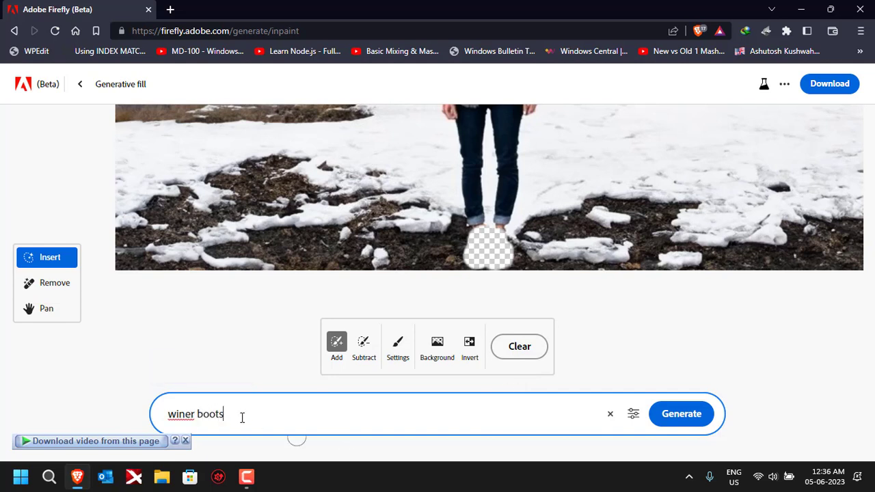
left_click(186, 414)
type("t")
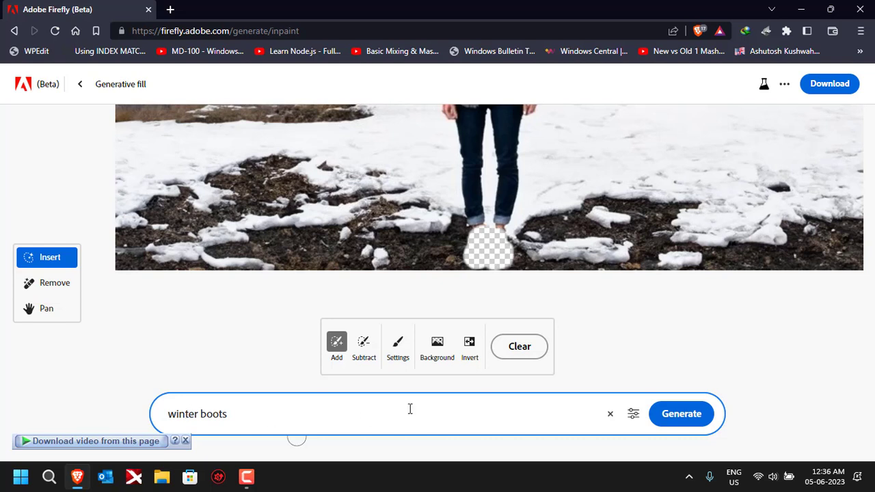
left_click(686, 418)
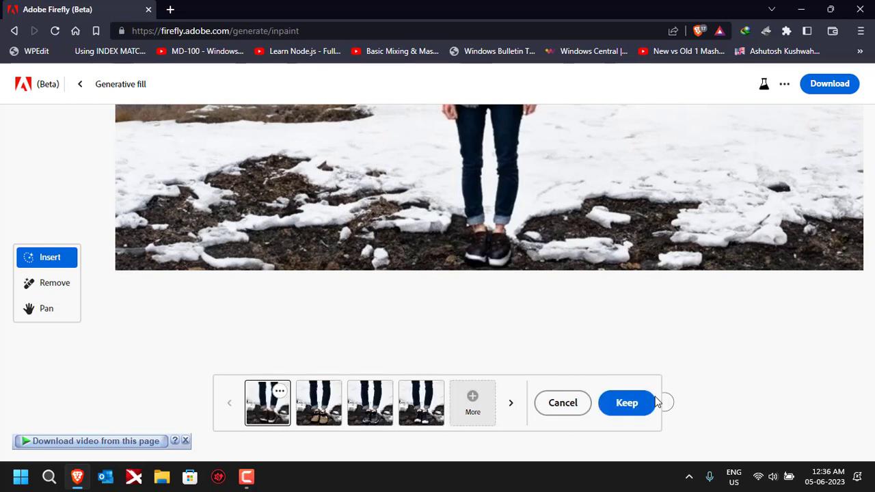
Preview the four winter boots variations and discard them all, keeping the woman's original shoes.
left_click(314, 406)
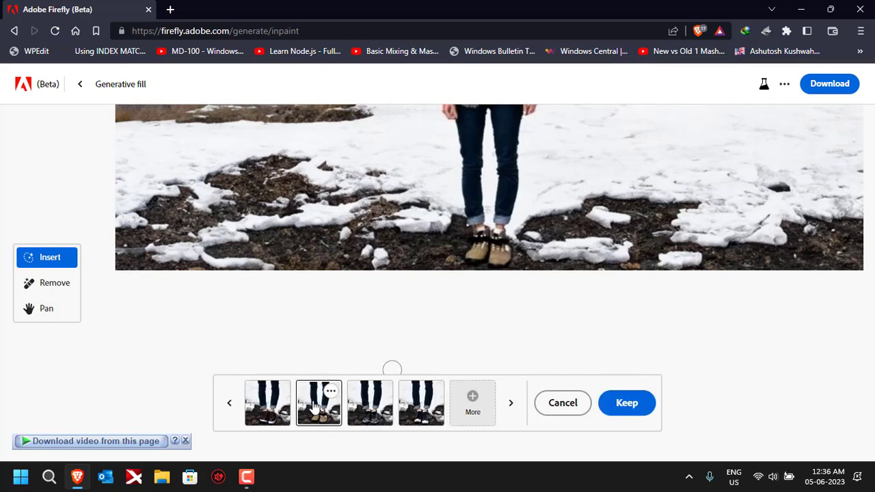
left_click(372, 403)
left_click(415, 405)
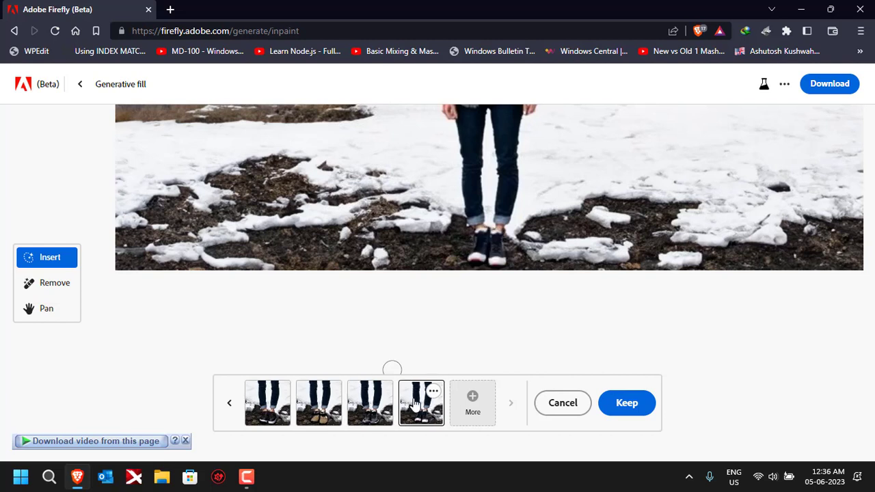
left_click(369, 403)
left_click(307, 400)
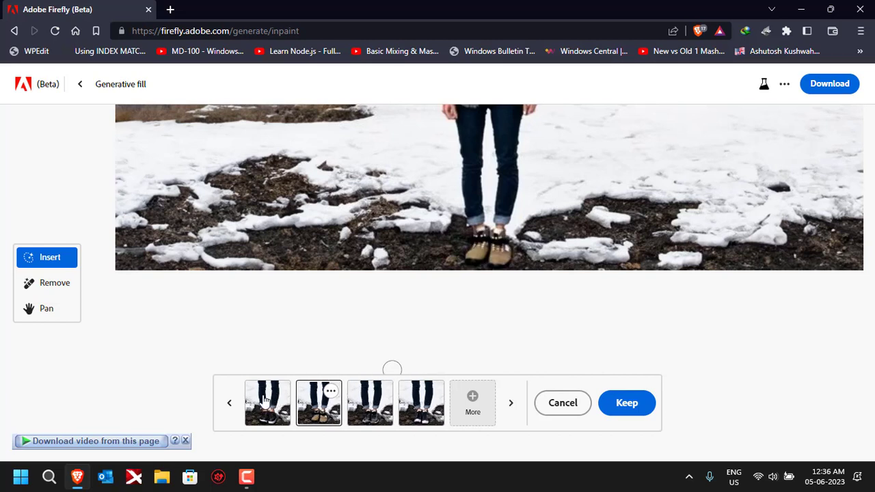
left_click(268, 403)
left_click(314, 403)
left_click(370, 403)
left_click(421, 403)
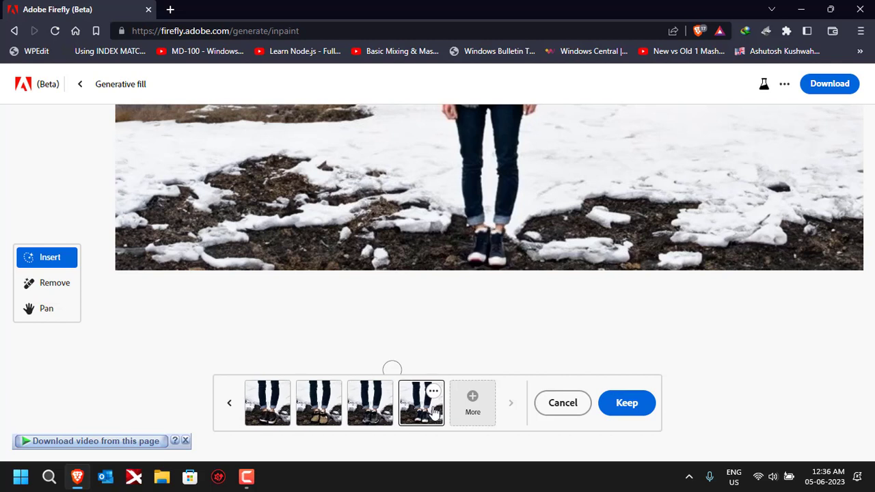
left_click(562, 408)
left_click(513, 348)
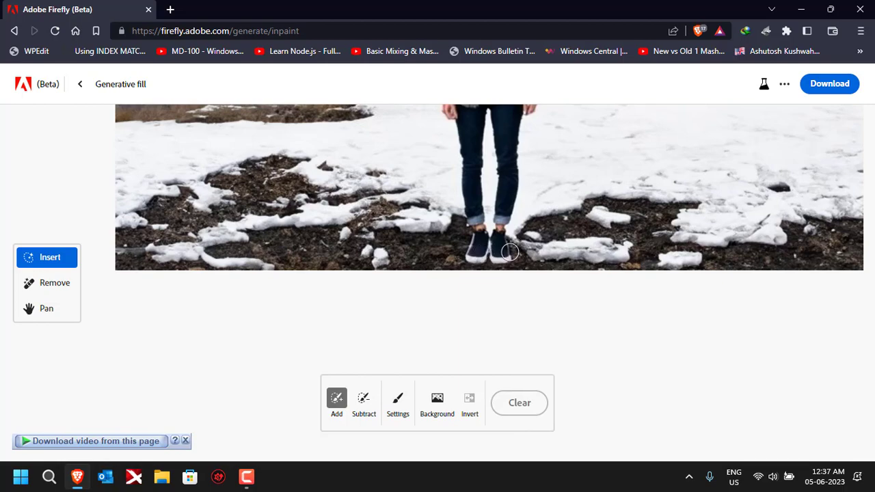
Mask an area on the snowy ridge beside the forest, right of the woman, and generate a "polar bear" in it.
scroll(469, 231, "up", 3)
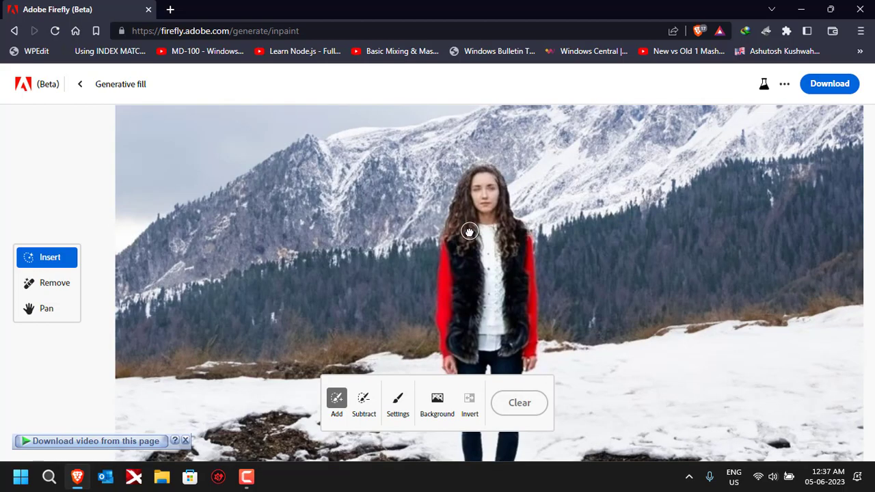
scroll(469, 231, "up", 3)
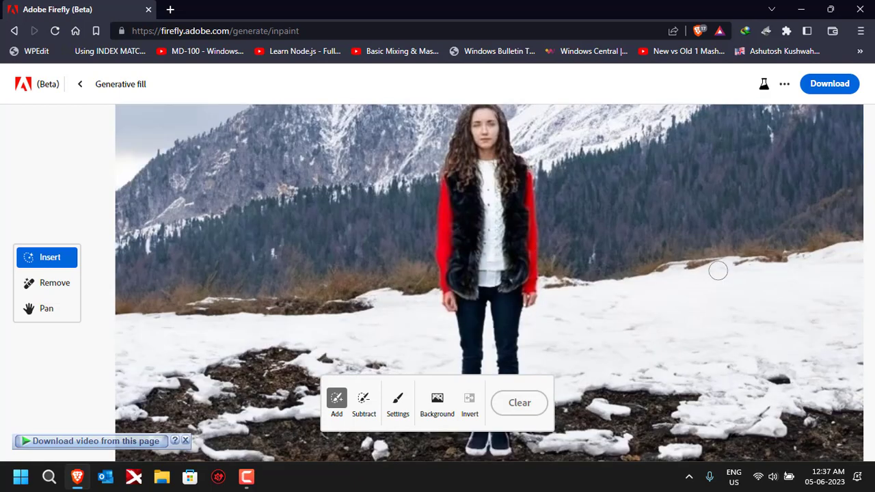
mouse_move(739, 273)
left_mouse_down()
mouse_move(729, 226)
mouse_move(780, 223)
mouse_move(797, 235)
mouse_move(741, 235)
mouse_move(736, 257)
mouse_move(801, 249)
mouse_move(792, 263)
mouse_move(732, 260)
mouse_move(749, 248)
mouse_move(810, 252)
mouse_move(794, 238)
mouse_move(751, 245)
mouse_move(725, 255)
mouse_move(733, 267)
mouse_move(801, 265)
mouse_move(799, 235)
mouse_move(785, 255)
left_mouse_up()
left_click(456, 408)
key("ctrl+a")
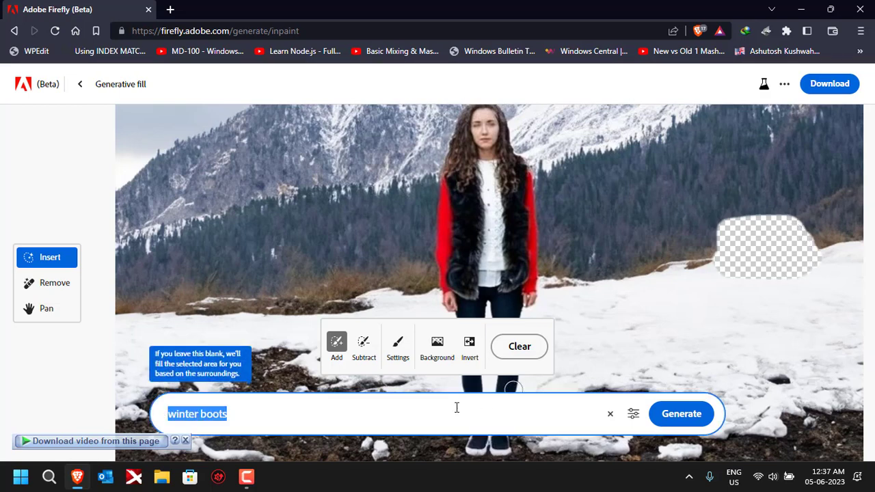
type("polar bear")
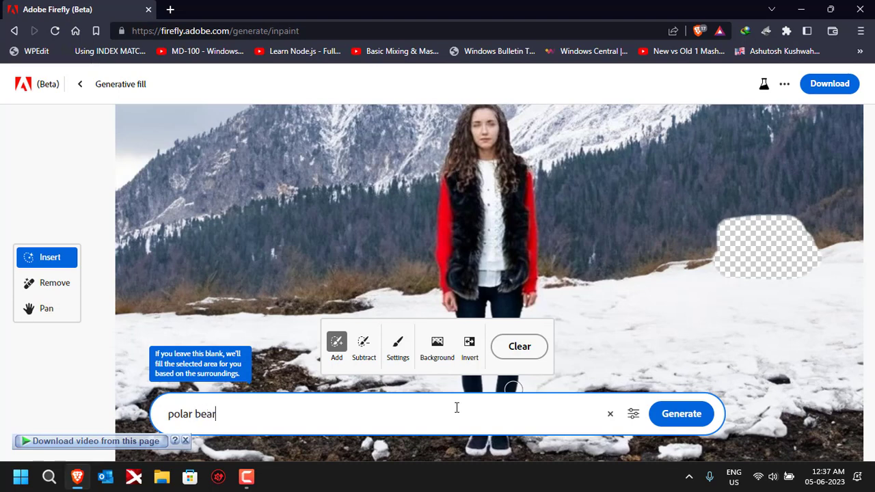
left_click(679, 415)
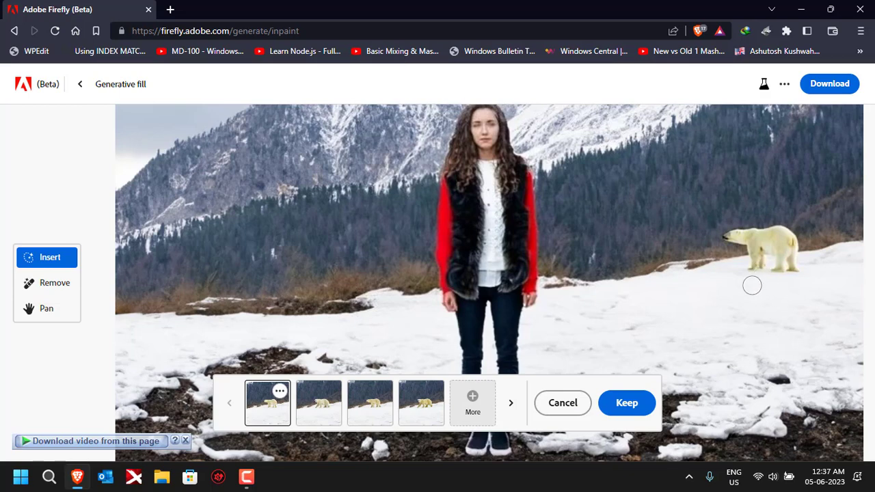
Preview the polar bear variations and keep the second one, the white bear walking toward the woman.
left_click(317, 404)
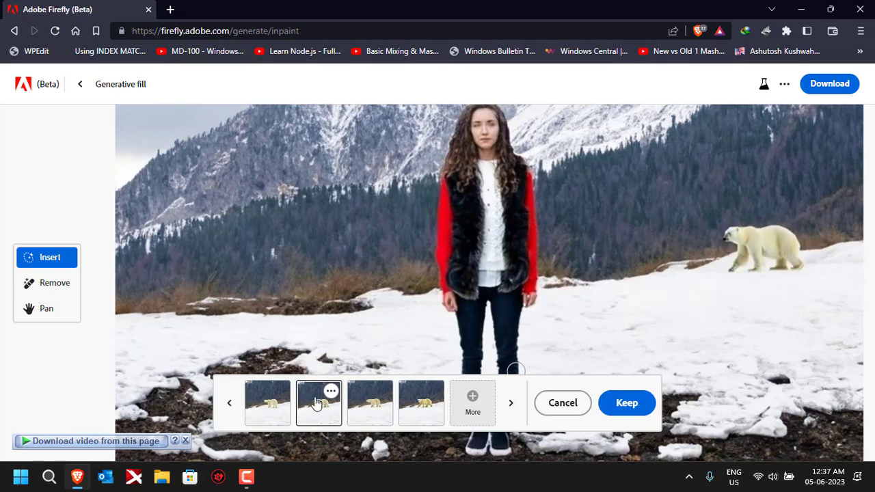
left_click(366, 408)
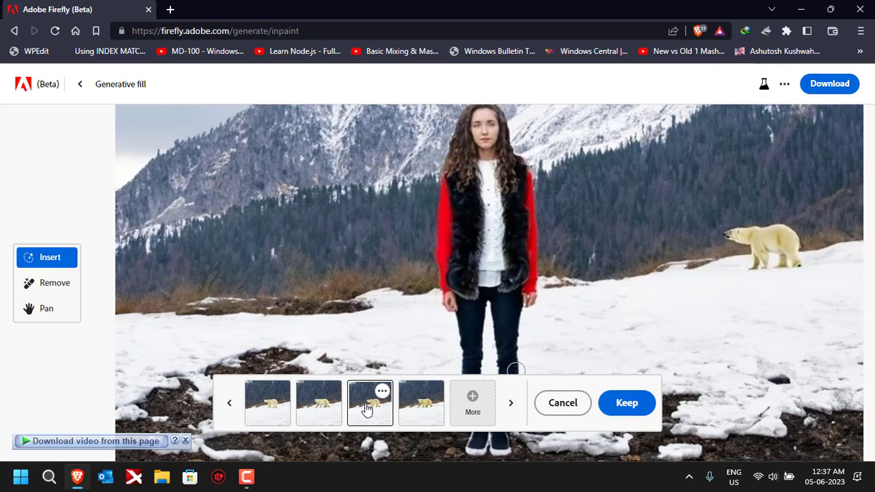
left_click(419, 408)
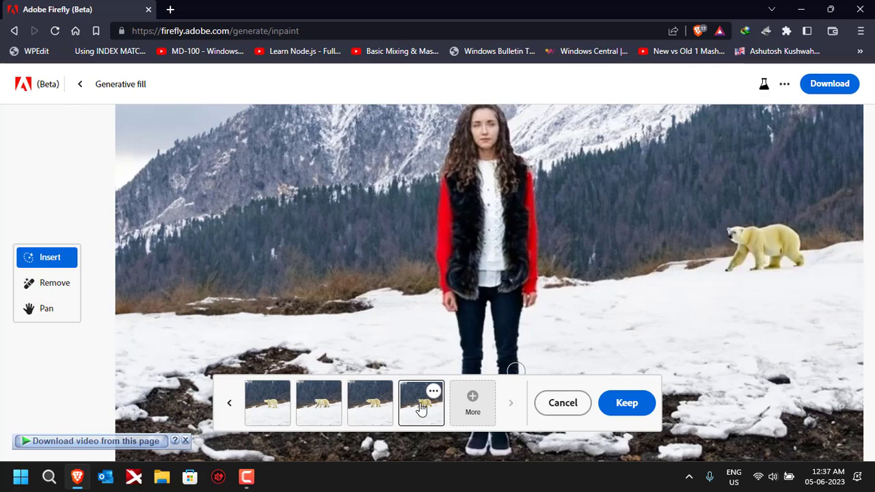
left_click(320, 414)
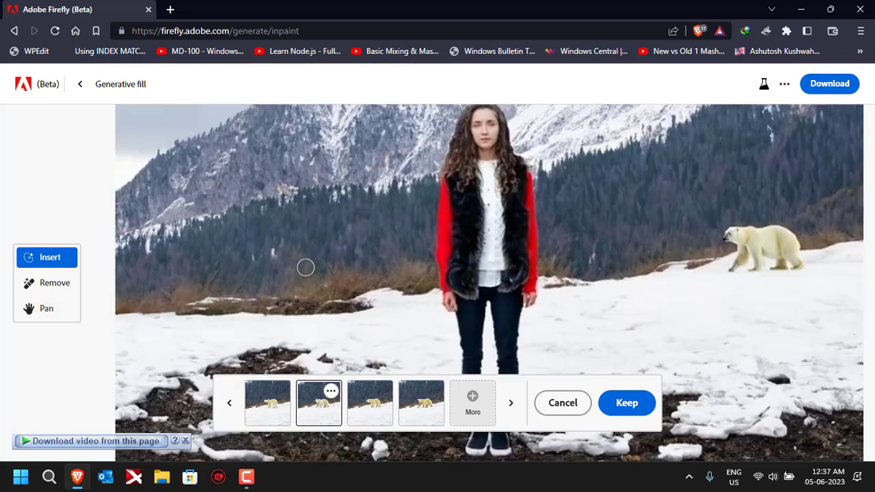
scroll(306, 267, "down", 3)
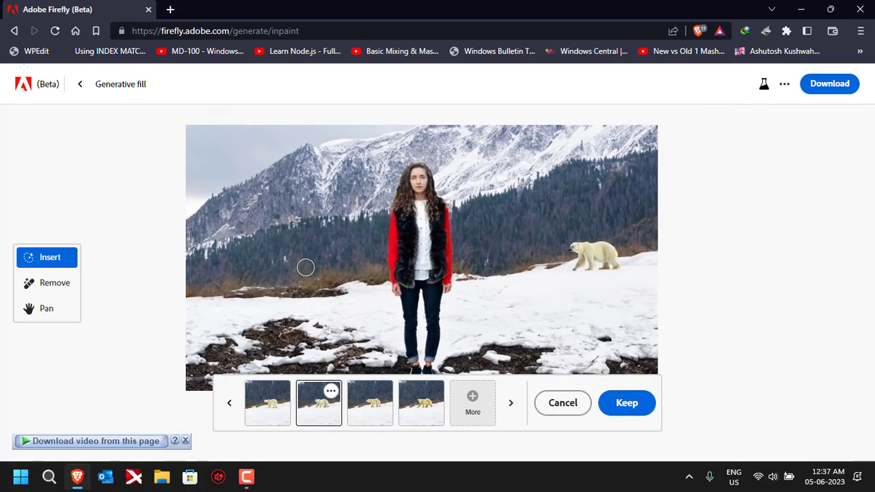
scroll(306, 268, "up", 1)
scroll(306, 268, "up", 2)
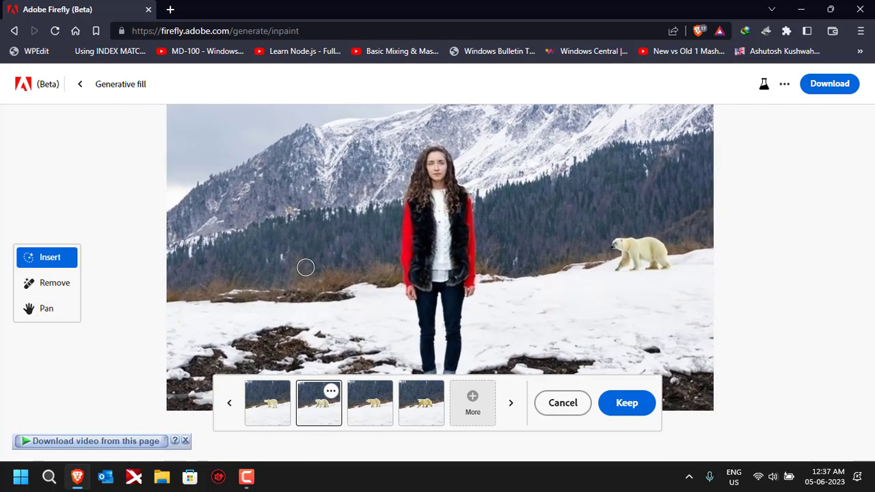
scroll(305, 267, "up", 1)
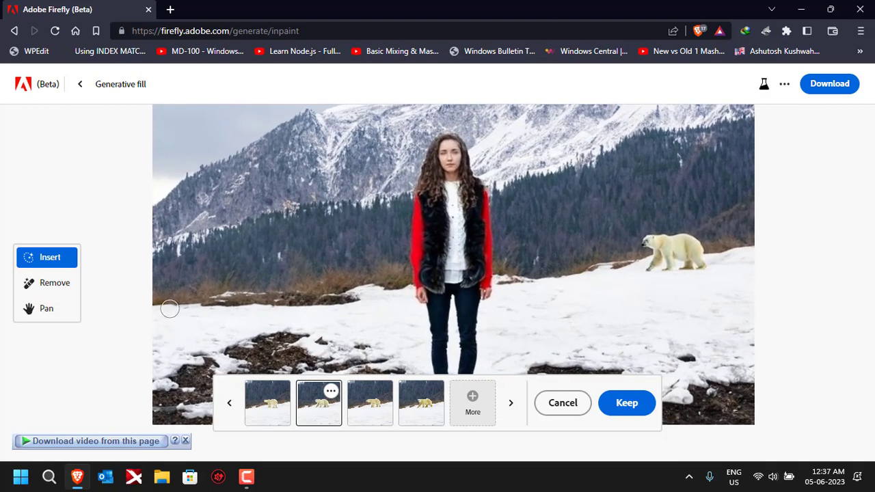
left_click(615, 409)
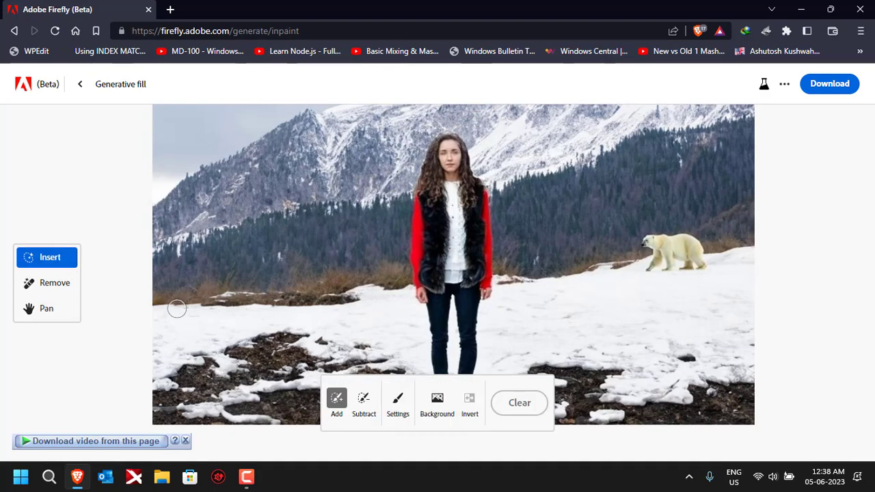
Mask an area at the snow's edge on the image's far left and generate a "mountain wolf" in it.
mouse_move(176, 308)
left_mouse_down()
mouse_move(181, 292)
mouse_move(207, 291)
mouse_move(241, 292)
mouse_move(202, 298)
mouse_move(174, 314)
mouse_move(257, 300)
mouse_move(208, 298)
mouse_move(176, 323)
mouse_move(238, 320)
mouse_move(260, 308)
left_mouse_up()
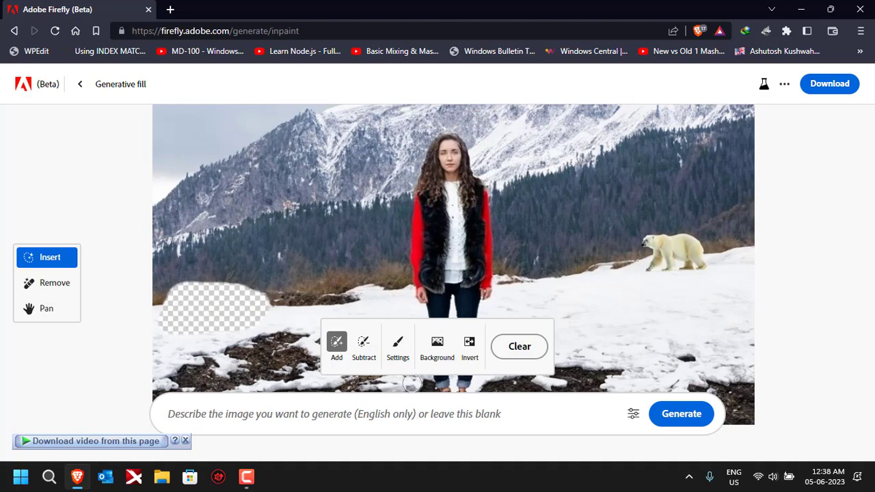
left_click(382, 415)
type("s")
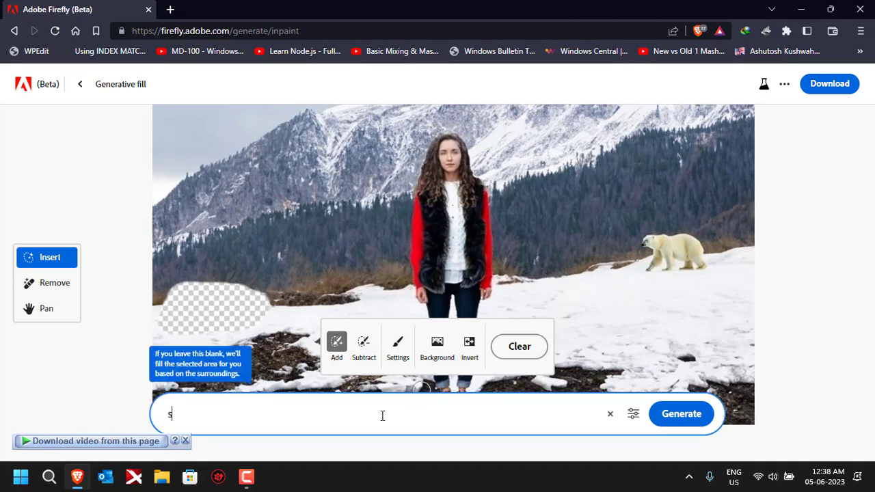
key("BackSpace")
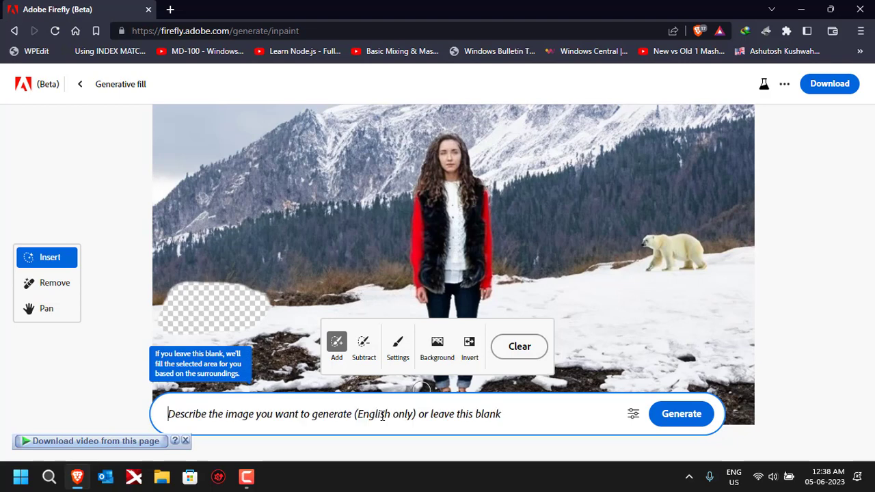
type("mounta")
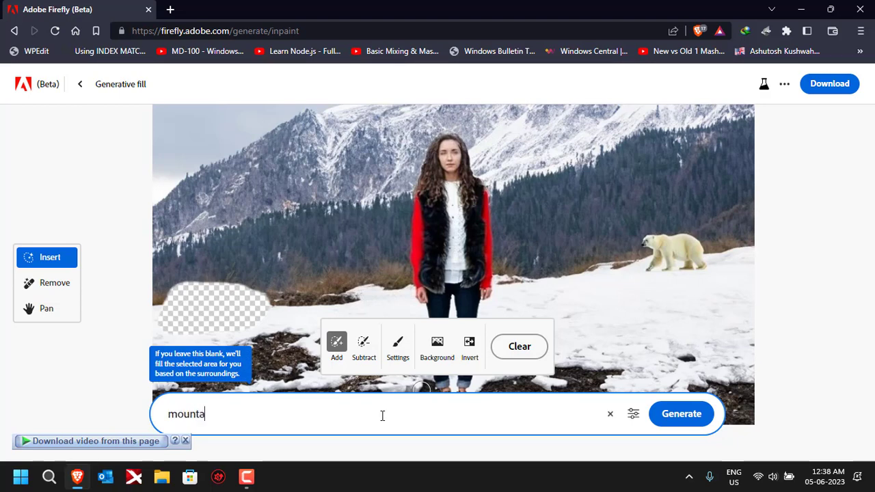
type("in wolf")
left_click(673, 414)
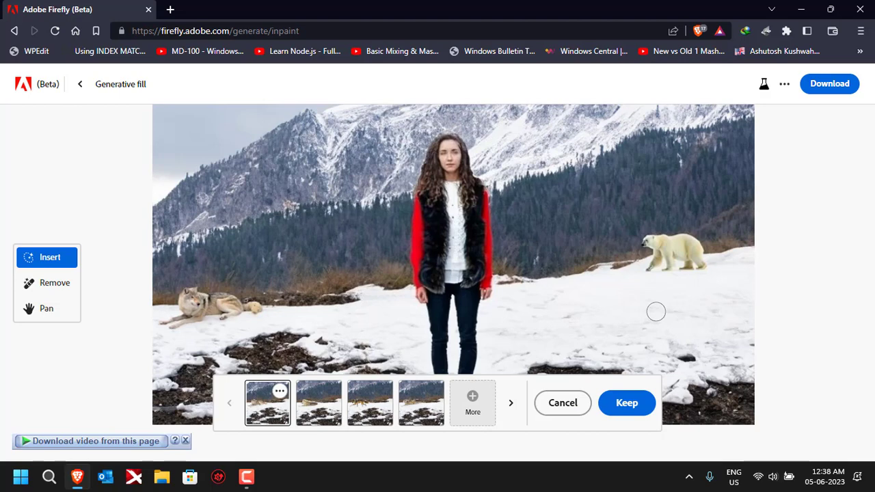
Preview the mountain wolf variations and keep the first one, the wolf lying on the snow.
left_click(318, 407)
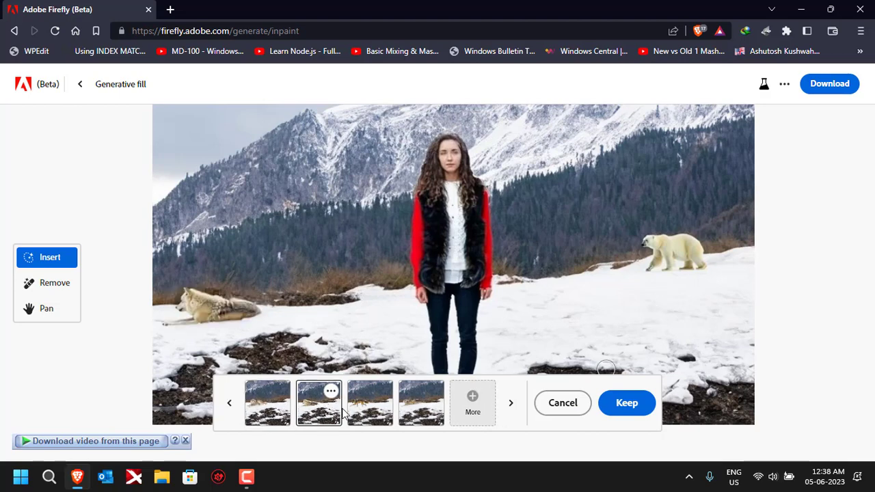
left_click(369, 410)
left_click(405, 413)
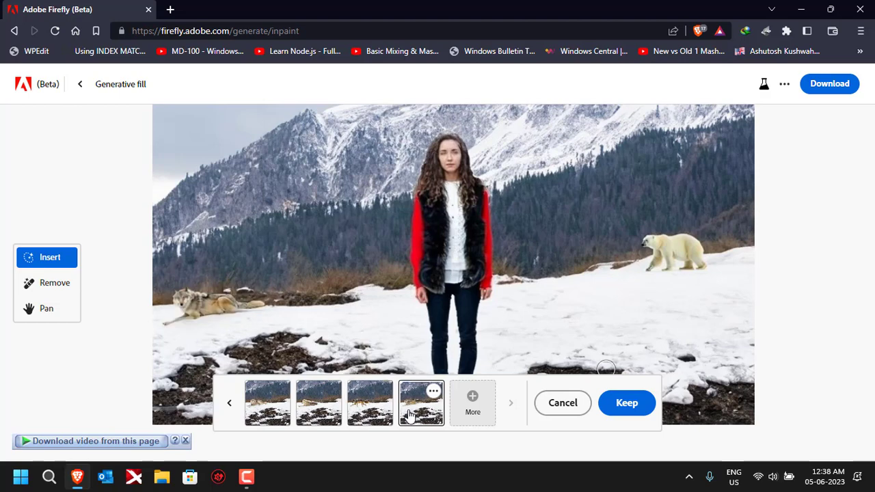
left_click(314, 407)
left_click(272, 406)
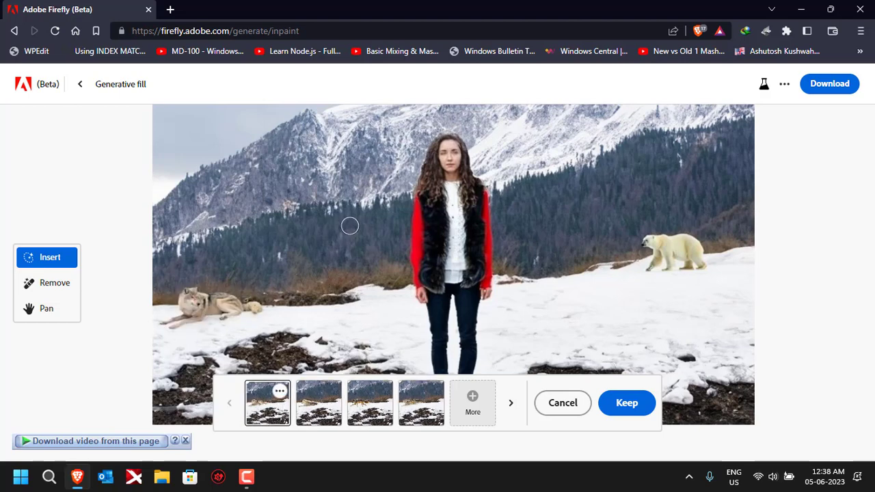
scroll(349, 225, "down", 3)
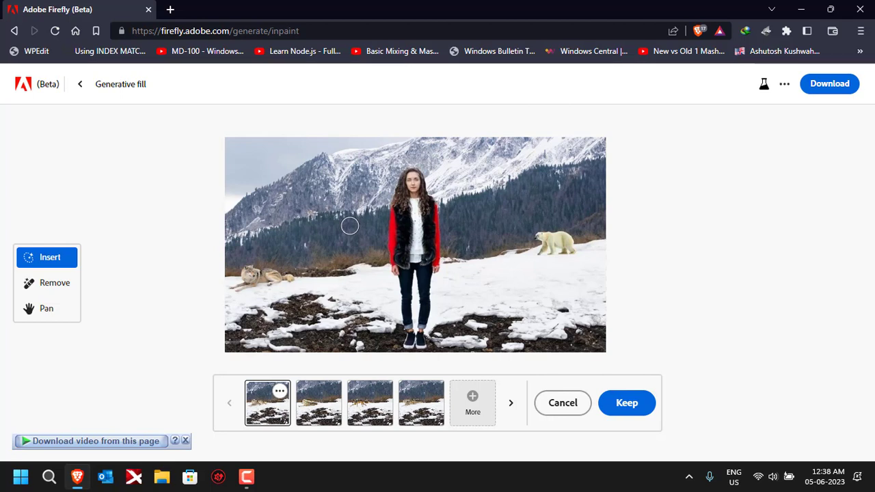
left_click(615, 412)
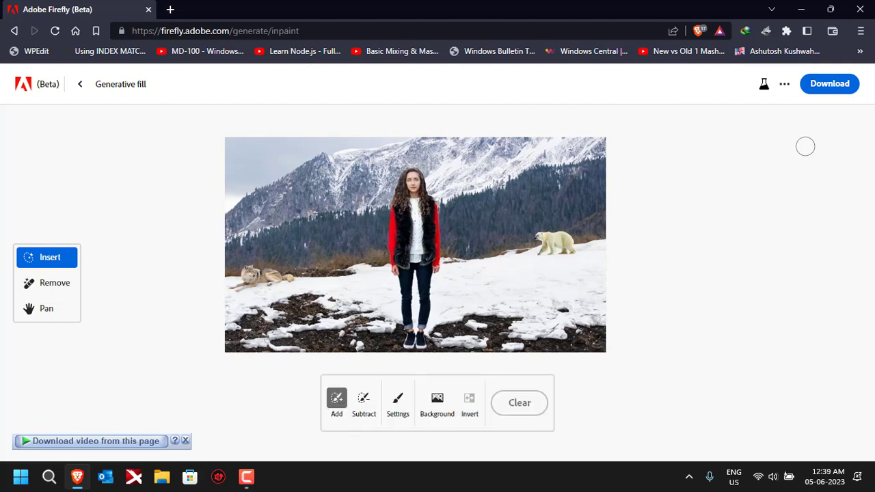
Download the finished image to the Desktop as the PNG file Firefly Inpaint 20230605003904.png.
left_click(830, 84)
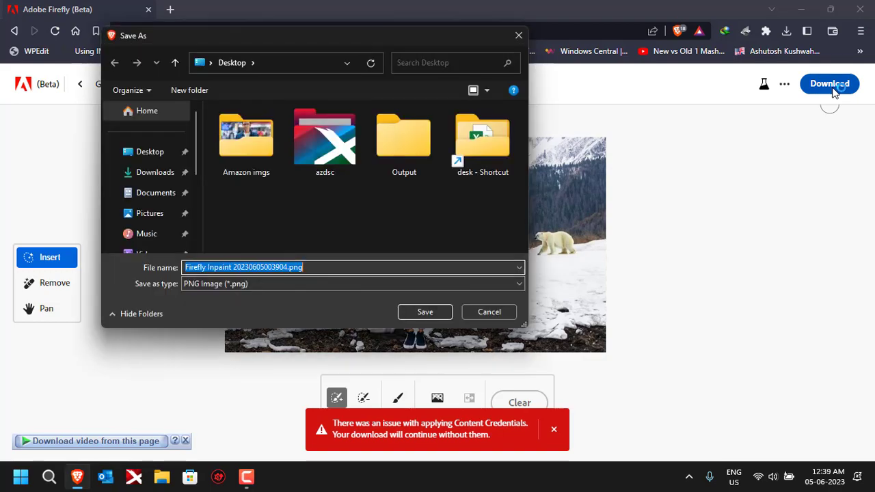
left_click(146, 153)
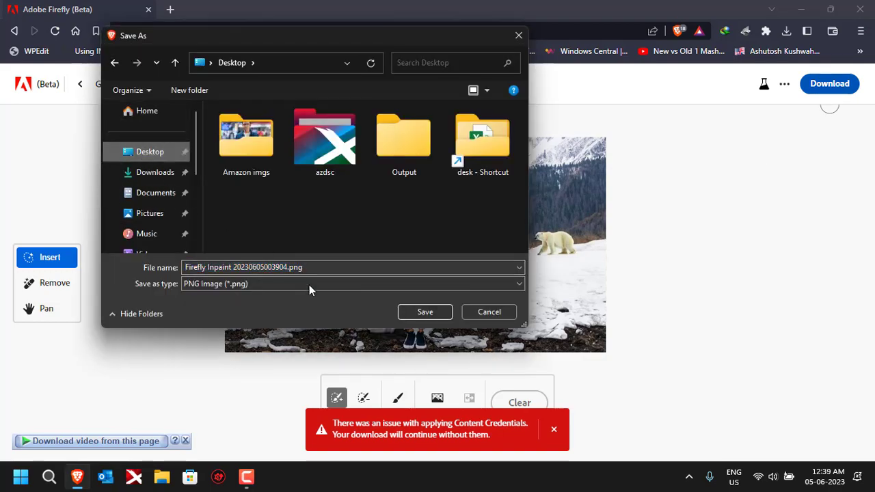
left_click(410, 312)
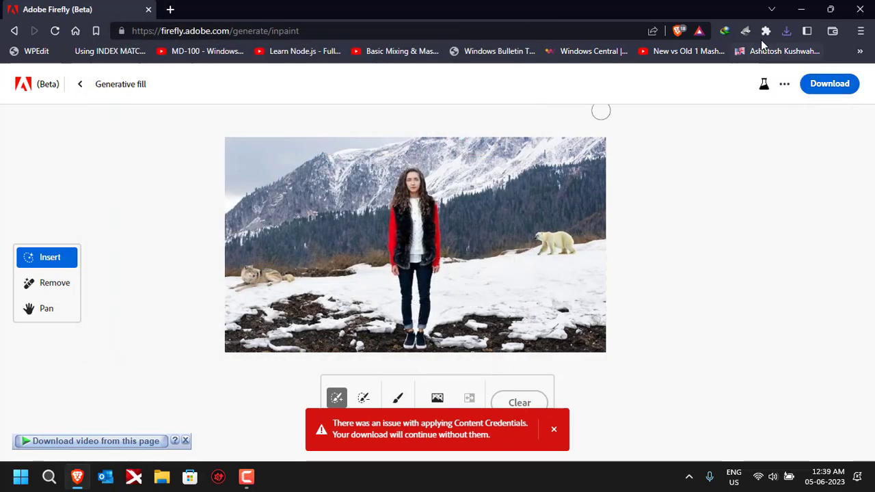
View the downloaded Firefly Inpaint image from the Desktop and open it in Adobe Photoshop 2022.
left_click(801, 9)
double_click(68, 161)
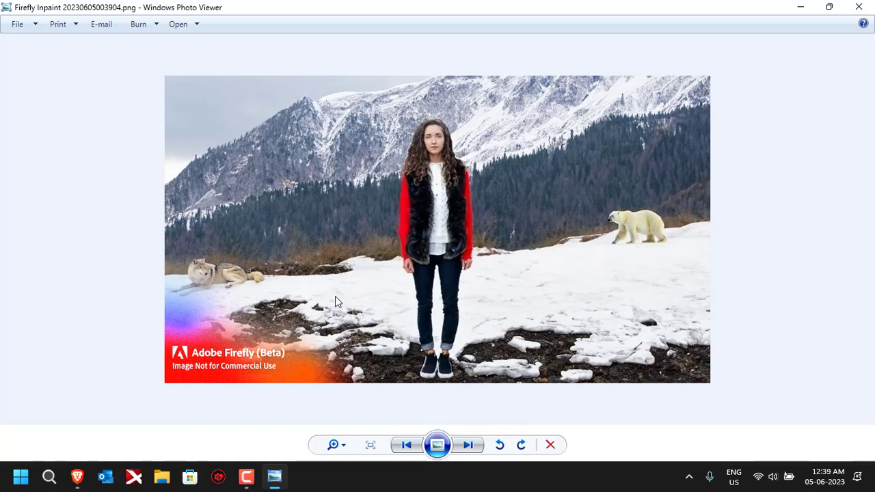
right_click(390, 186)
mouse_move(418, 196)
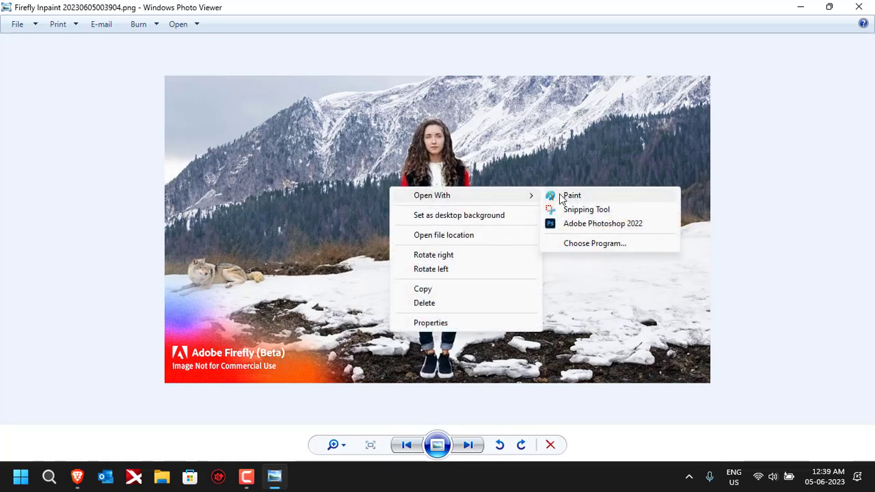
left_click(570, 224)
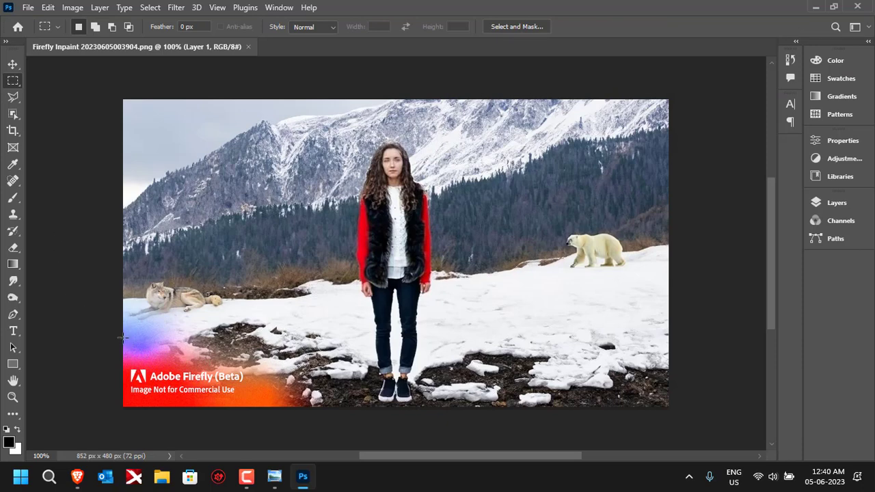
Outline the Adobe Firefly watermark in the image's lower-left corner with a Polygonal Lasso selection.
left_click(15, 97)
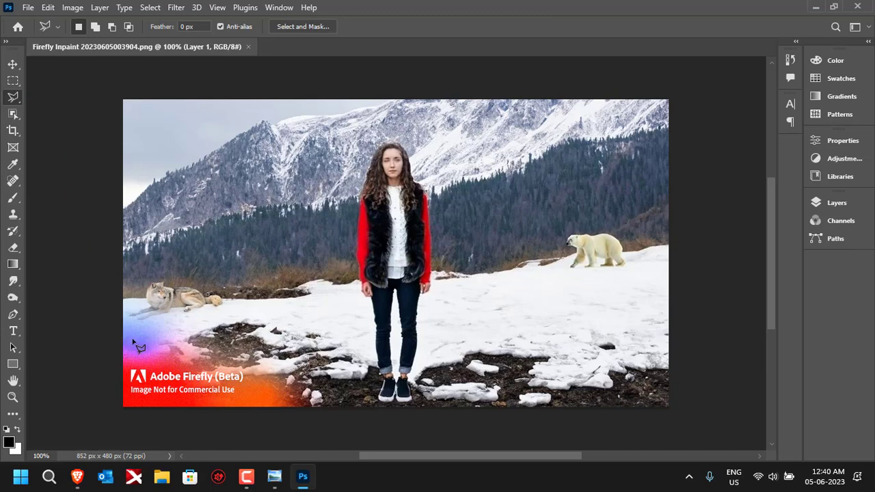
left_click(307, 406)
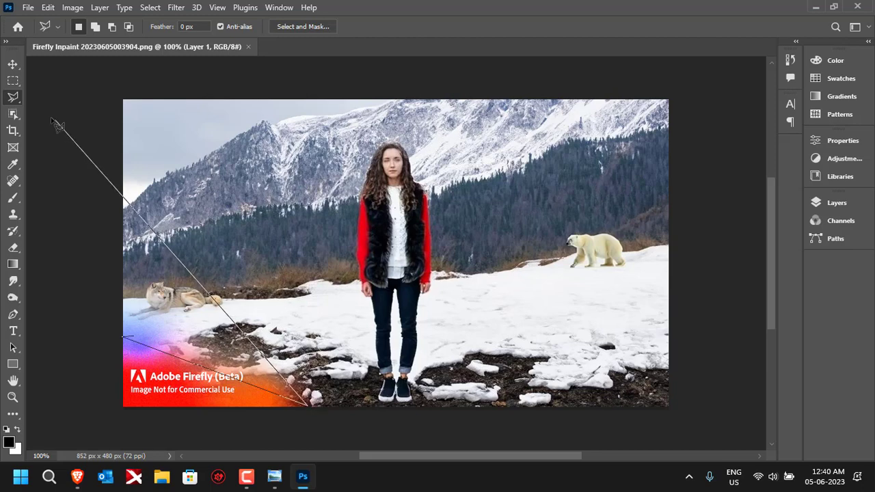
key("Escape")
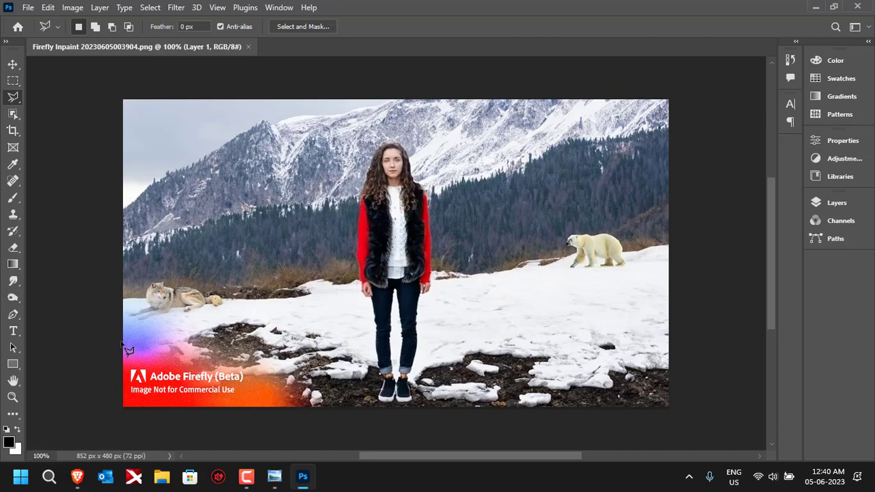
mouse_move(121, 342)
left_mouse_down()
mouse_move(249, 364)
mouse_move(295, 388)
mouse_move(305, 411)
mouse_move(131, 418)
mouse_move(122, 414)
mouse_move(123, 342)
left_mouse_up()
Replace the selected watermark area using Content-Aware Fill with output to the current layer, and clear the selection.
right_click(175, 372)
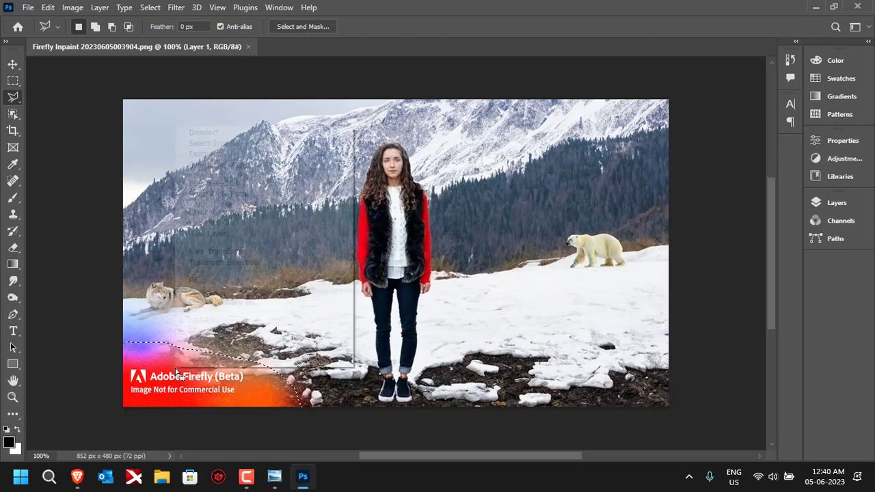
left_click(233, 301)
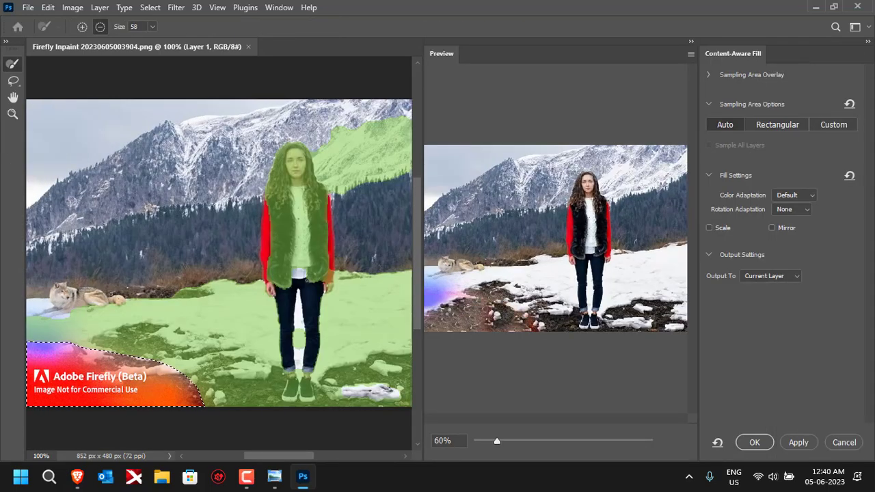
left_click(753, 441)
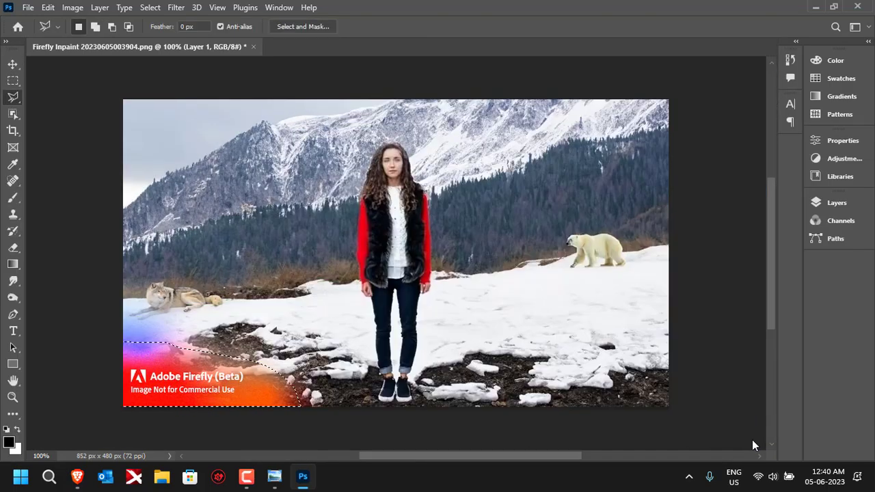
left_click(13, 81)
left_click(272, 229)
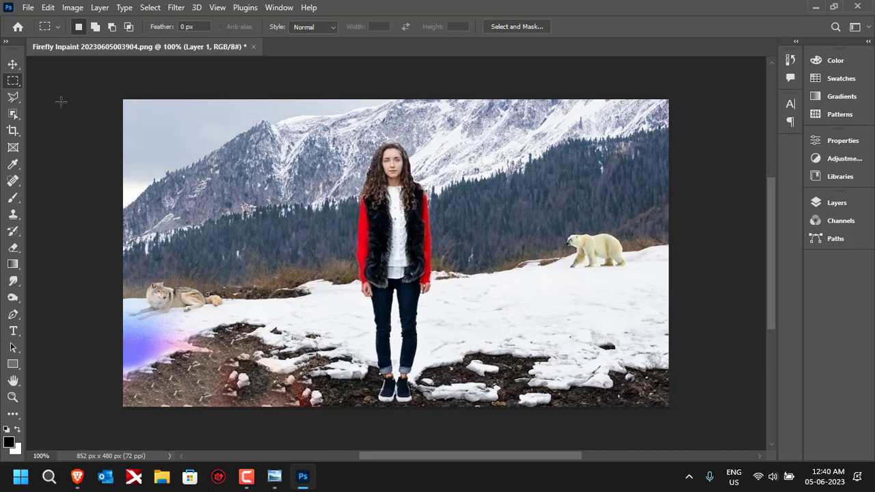
Save the edited image, close Photoshop and the old preview, and view the saved Firefly Inpaint file from the Desktop.
key("ctrl+s")
left_click(858, 7)
left_click(855, 9)
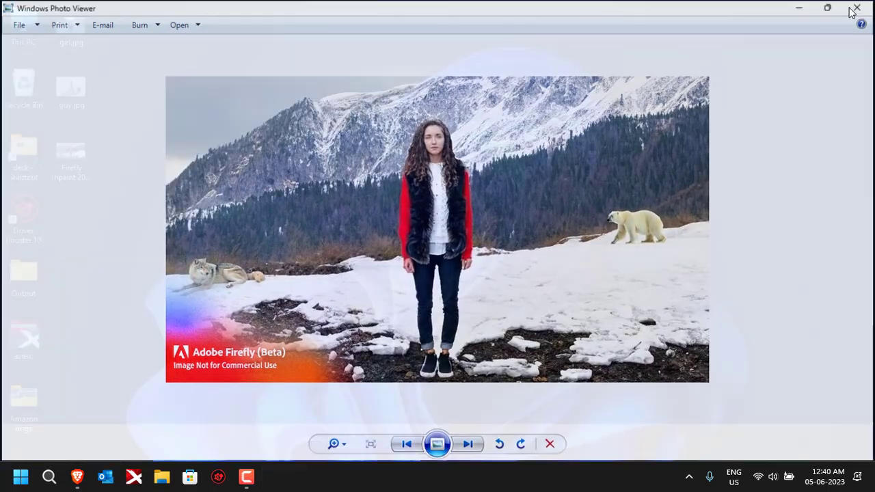
double_click(66, 168)
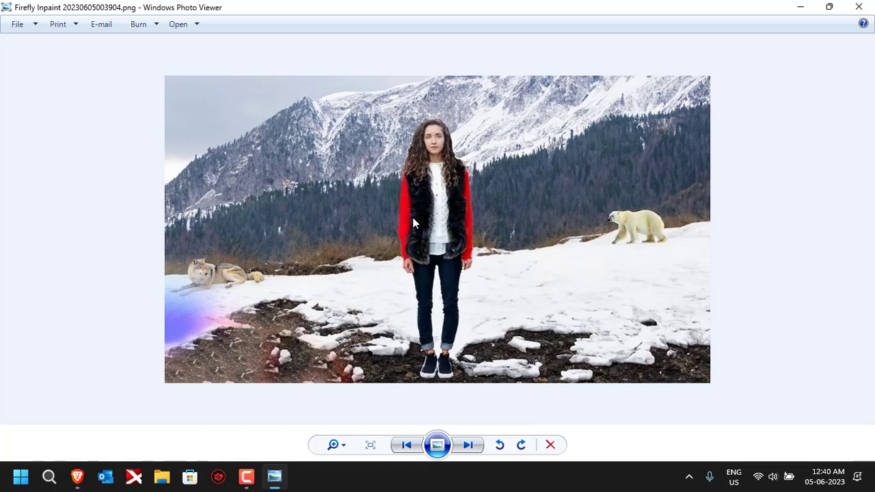
left_click(859, 6)
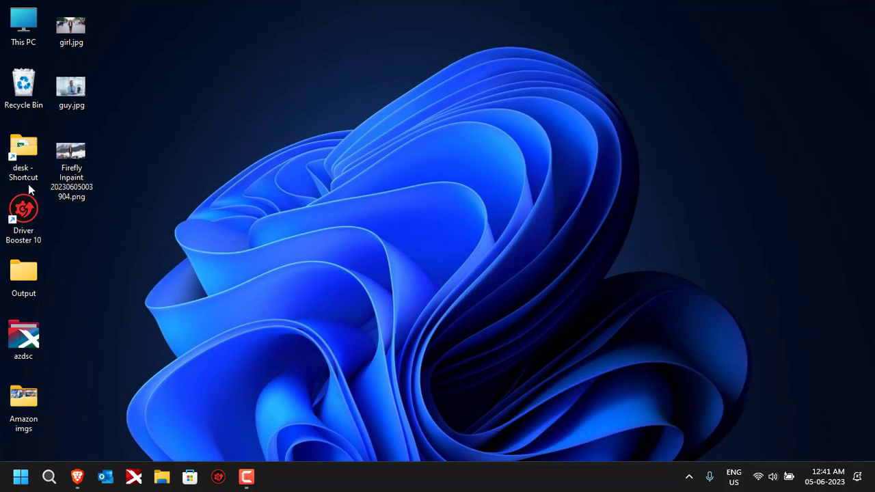
Move the Firefly Inpaint PNG and girl.jpg from the Desktop to the Recycle Bin.
left_click_drag(71, 168, 28, 91)
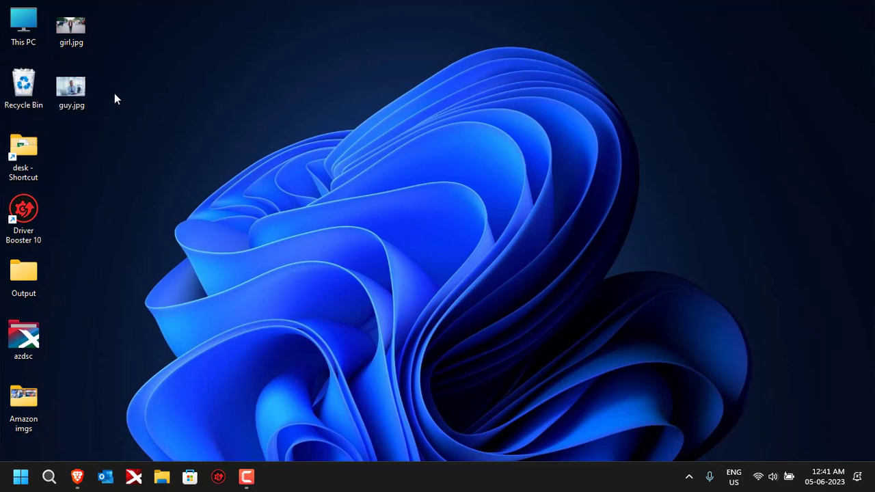
left_click_drag(75, 28, 34, 90)
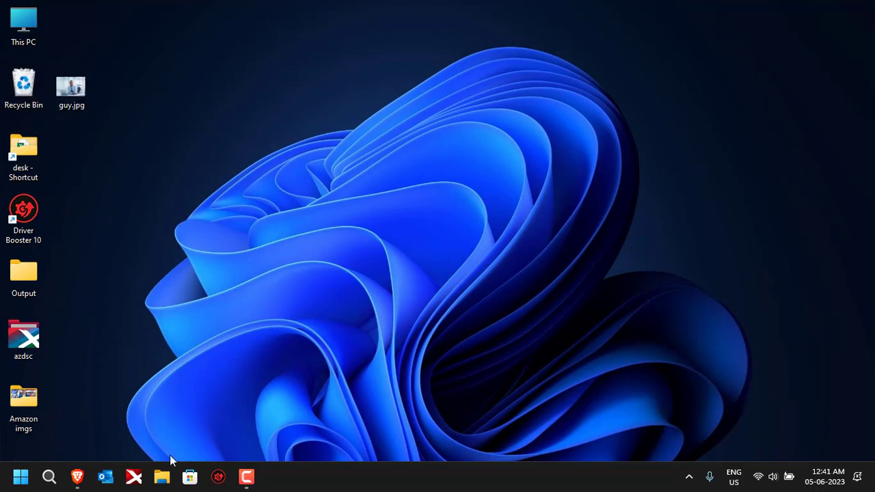
Switch to Adobe Firefly in the Brave browser, leave the finished image and upload guy.jpg to Generative fill.
left_click(78, 476)
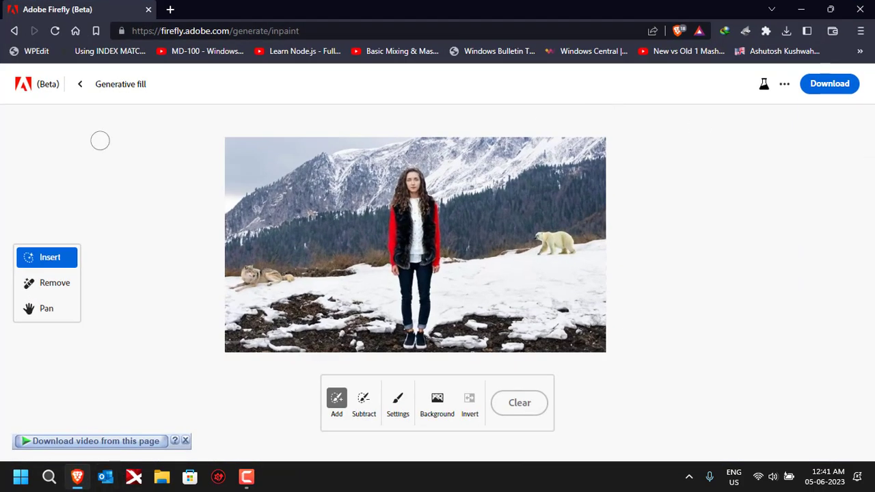
left_click(80, 83)
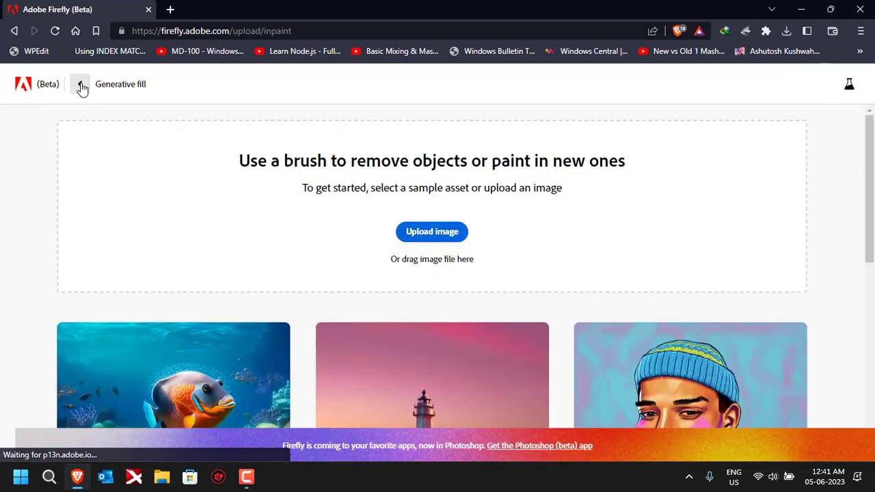
left_click(424, 235)
double_click(242, 203)
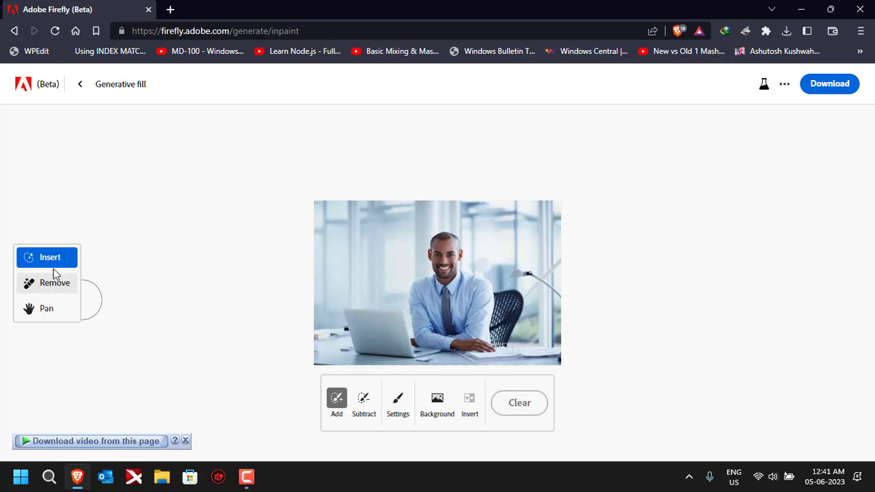
Set the brush size to 13% and mask along the collar, shoulders and outer sleeve edges of the man's shirt.
scroll(426, 306, "down", 2)
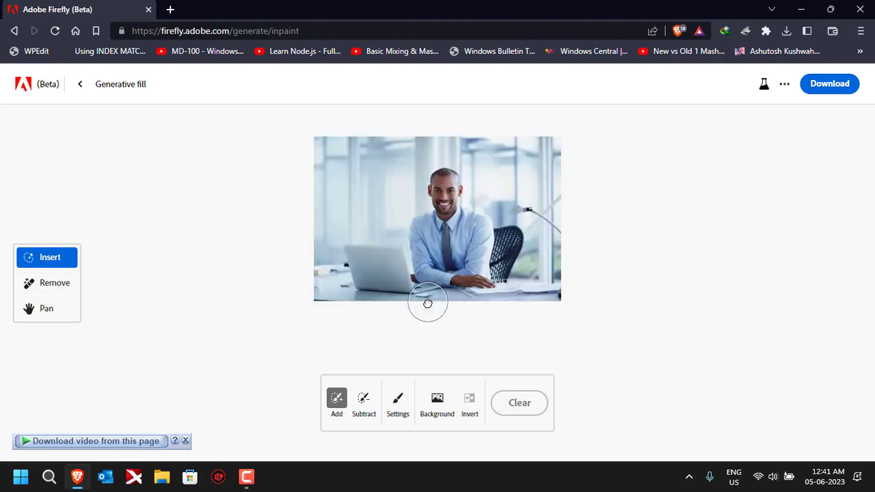
scroll(427, 303, "up", 5)
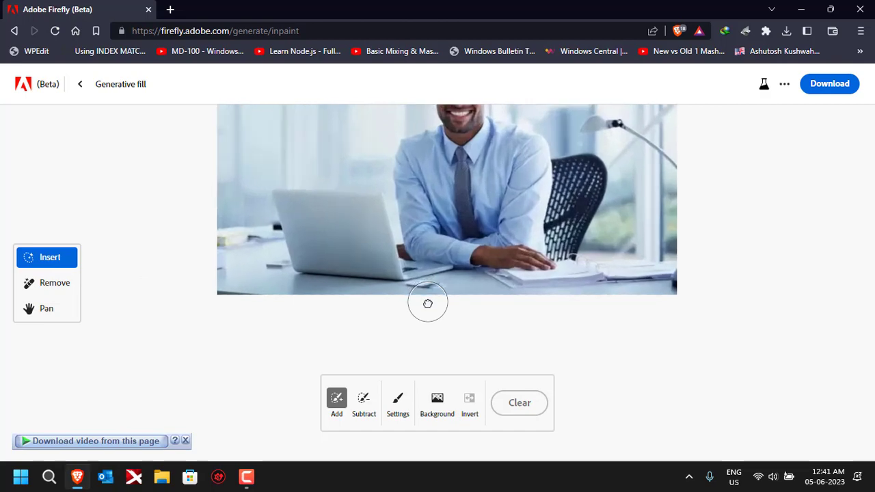
scroll(427, 303, "down", 4)
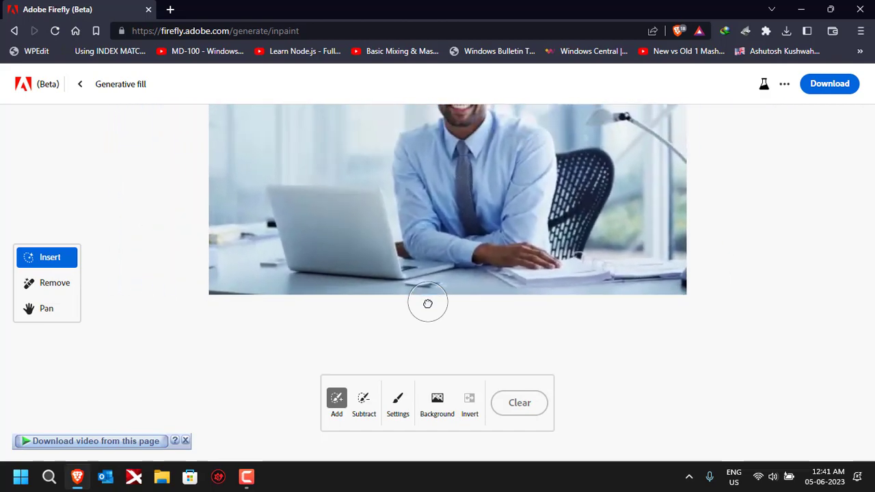
scroll(471, 232, "up", 2)
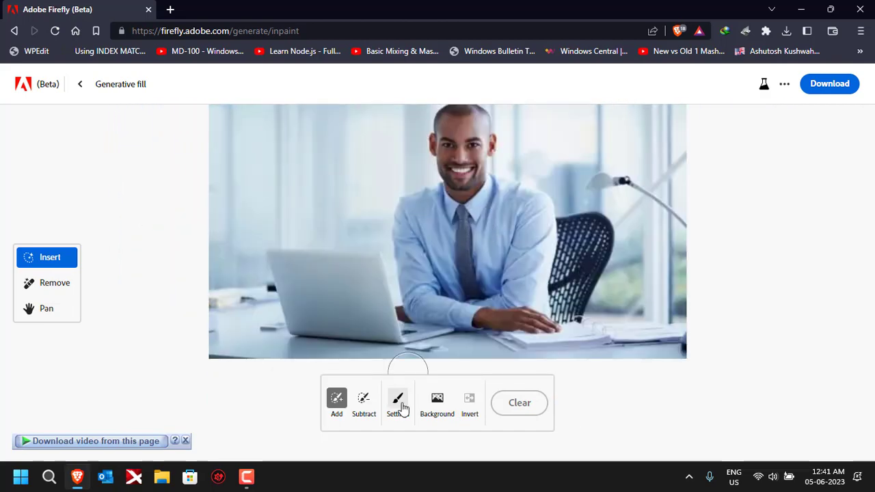
left_click(398, 404)
left_click_drag(395, 287, 362, 291)
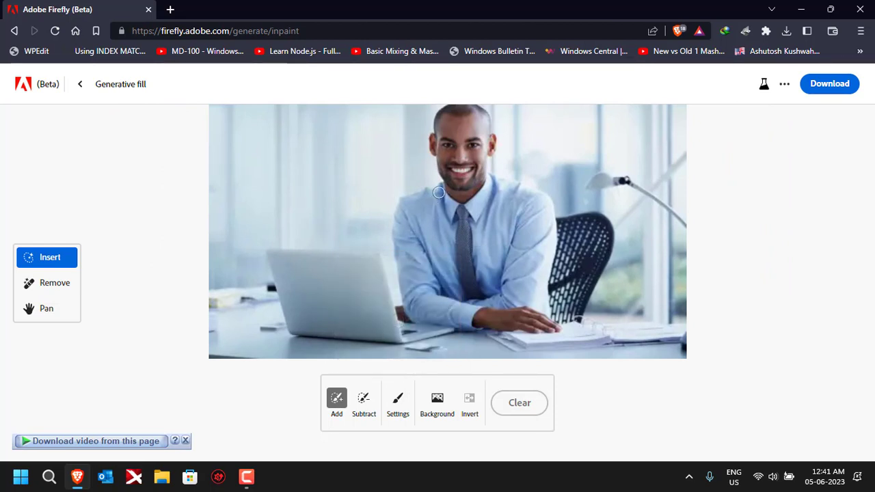
mouse_move(440, 189)
left_mouse_down()
mouse_move(398, 212)
mouse_move(401, 280)
mouse_move(410, 307)
mouse_move(448, 317)
mouse_move(411, 291)
mouse_move(409, 230)
mouse_move(423, 208)
mouse_move(411, 208)
mouse_move(467, 209)
left_mouse_up()
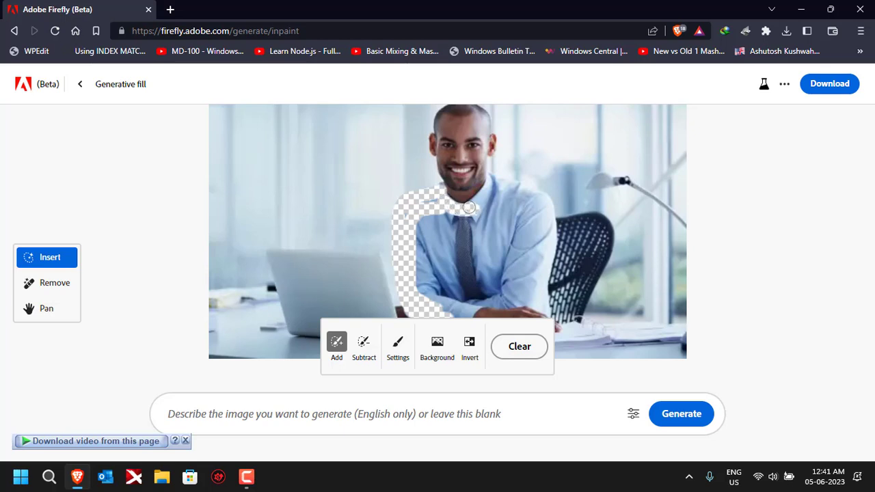
mouse_move(473, 204)
left_mouse_down()
mouse_move(490, 179)
mouse_move(528, 192)
left_mouse_up()
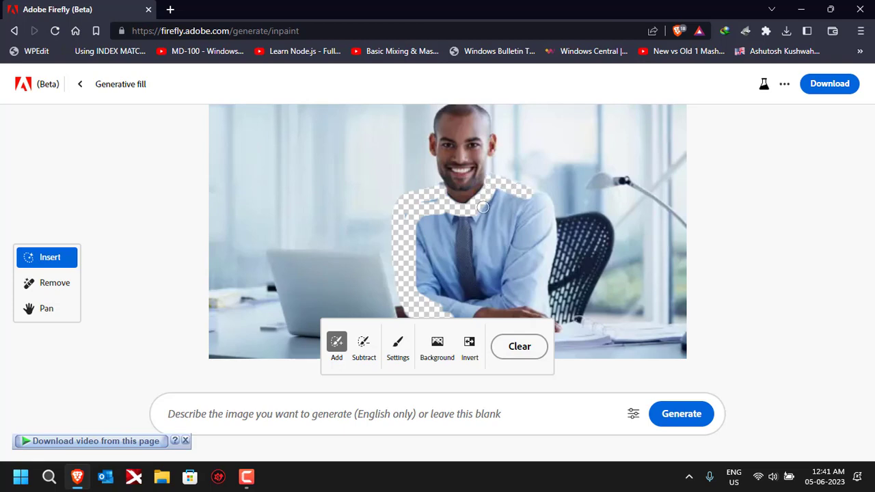
scroll(484, 207, "up", 5)
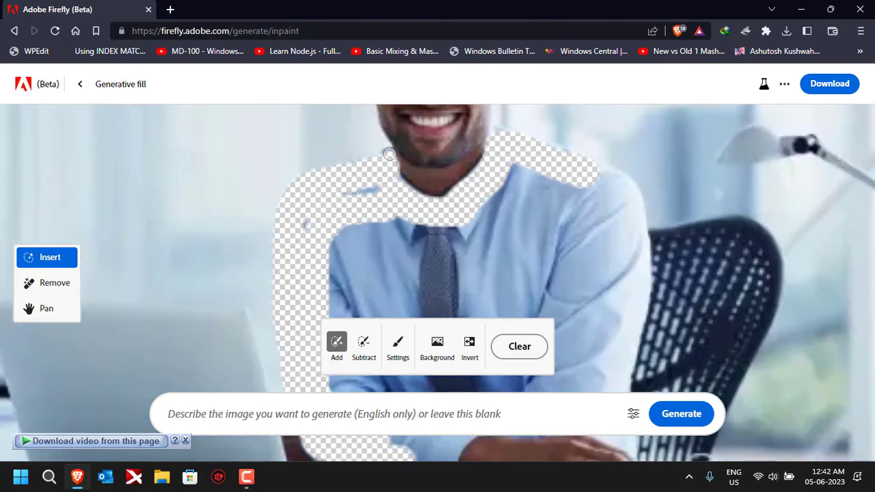
mouse_move(385, 152)
left_mouse_down()
mouse_move(357, 198)
mouse_move(336, 200)
mouse_move(377, 194)
mouse_move(375, 186)
mouse_move(398, 178)
mouse_move(392, 186)
mouse_move(298, 218)
mouse_move(302, 238)
mouse_move(343, 254)
mouse_move(360, 233)
mouse_move(339, 234)
mouse_move(326, 256)
mouse_move(444, 223)
mouse_move(460, 229)
mouse_move(512, 157)
left_mouse_up()
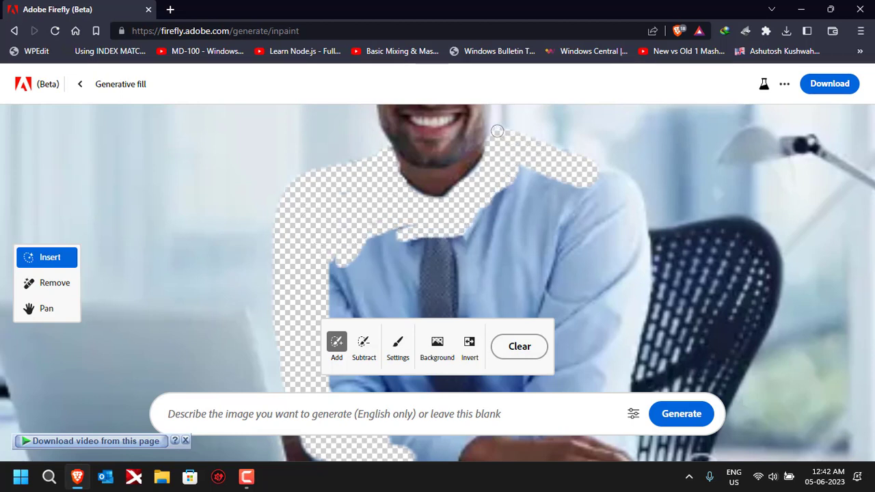
mouse_move(581, 162)
left_mouse_down()
mouse_move(629, 186)
mouse_move(642, 217)
mouse_move(645, 313)
mouse_move(630, 387)
left_mouse_up()
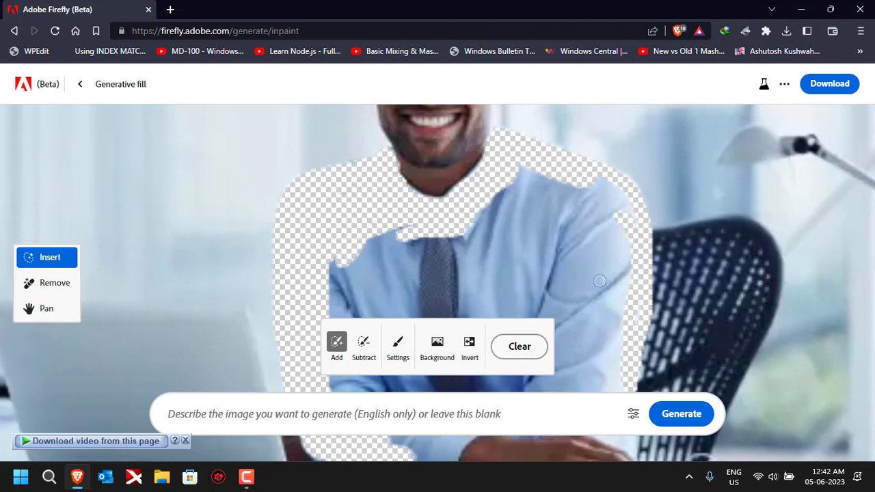
Set the brush size to 39% and mask the inside of the man's shirt and tie down to his forearm.
left_click(402, 349)
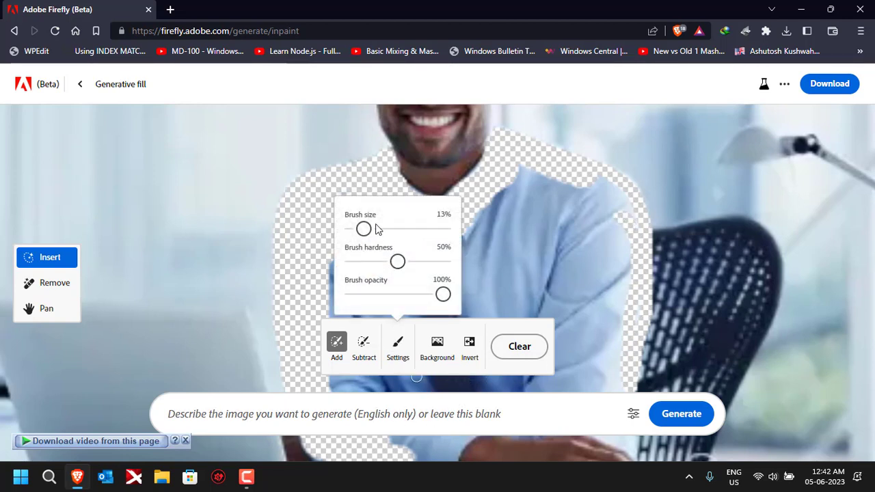
left_click_drag(367, 229, 387, 229)
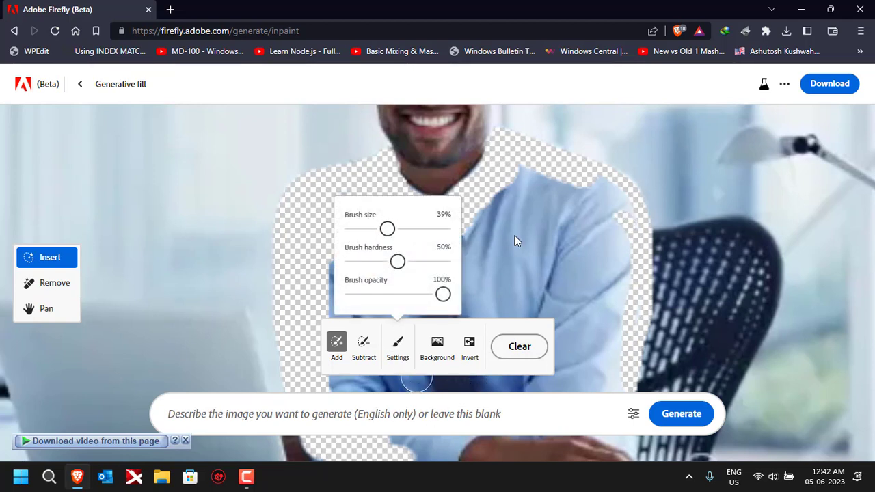
mouse_move(517, 240)
left_mouse_down()
mouse_move(410, 233)
mouse_move(471, 229)
mouse_move(456, 226)
mouse_move(345, 263)
mouse_move(499, 206)
left_mouse_up()
mouse_move(534, 183)
left_mouse_down()
mouse_move(596, 186)
mouse_move(614, 203)
mouse_move(615, 262)
mouse_move(594, 257)
mouse_move(576, 225)
mouse_move(516, 213)
mouse_move(565, 212)
mouse_move(591, 226)
mouse_move(605, 321)
mouse_move(578, 250)
mouse_move(514, 248)
mouse_move(444, 254)
mouse_move(345, 282)
mouse_move(342, 313)
mouse_move(532, 279)
mouse_move(516, 246)
mouse_move(525, 232)
mouse_move(538, 286)
mouse_move(419, 271)
mouse_move(501, 268)
mouse_move(562, 297)
mouse_move(567, 311)
mouse_move(564, 264)
mouse_move(595, 337)
mouse_move(614, 282)
mouse_move(620, 333)
mouse_move(610, 359)
mouse_move(585, 304)
mouse_move(416, 236)
mouse_move(324, 138)
mouse_move(366, 146)
mouse_move(400, 122)
mouse_move(519, 119)
mouse_move(560, 133)
mouse_move(606, 198)
mouse_move(534, 147)
mouse_move(373, 149)
mouse_move(341, 160)
mouse_move(336, 191)
mouse_move(353, 217)
mouse_move(321, 250)
mouse_move(324, 259)
mouse_move(439, 280)
mouse_move(375, 217)
mouse_move(364, 177)
mouse_move(484, 164)
mouse_move(582, 211)
mouse_move(613, 202)
mouse_move(632, 238)
left_mouse_up()
scroll(589, 314, "down", 3)
scroll(424, 233, "down", 2)
mouse_move(483, 220)
left_mouse_down()
mouse_move(431, 197)
mouse_move(373, 193)
mouse_move(517, 192)
mouse_move(398, 211)
mouse_move(428, 215)
mouse_move(407, 243)
mouse_move(459, 237)
mouse_move(438, 261)
left_mouse_up()
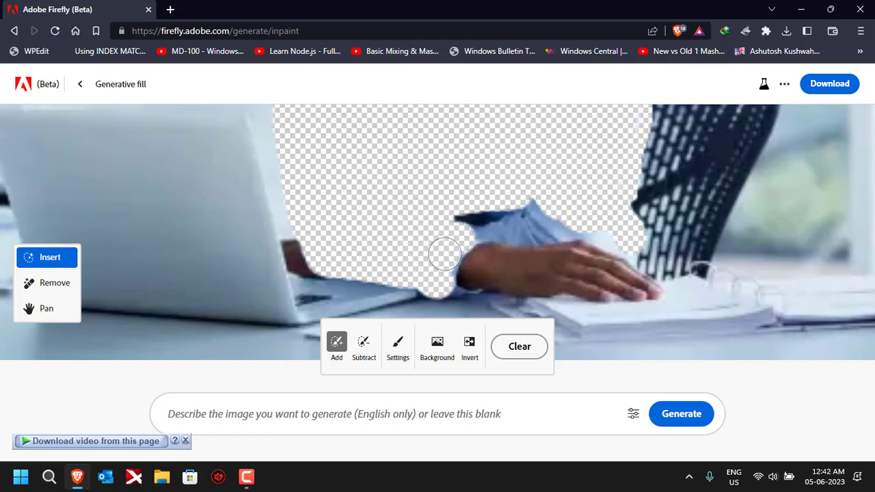
Set the brush size to 13% and mask the remaining sleeve and cuff around the man's hand on the desk.
left_click(398, 349)
left_click_drag(387, 229, 362, 230)
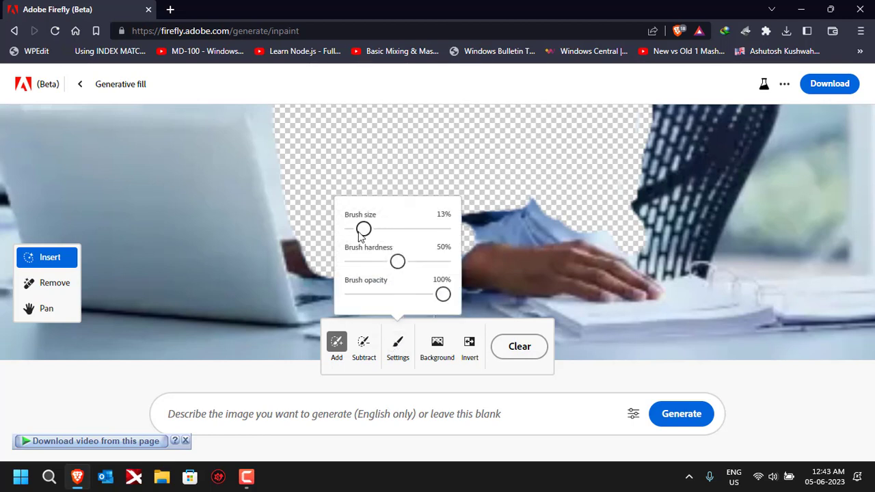
mouse_move(441, 293)
left_mouse_down()
mouse_move(473, 292)
mouse_move(435, 288)
mouse_move(450, 286)
mouse_move(450, 263)
mouse_move(464, 247)
mouse_move(458, 254)
mouse_move(463, 212)
mouse_move(537, 196)
mouse_move(457, 228)
mouse_move(472, 232)
mouse_move(473, 224)
mouse_move(474, 241)
mouse_move(570, 235)
mouse_move(536, 211)
mouse_move(470, 218)
mouse_move(553, 218)
mouse_move(561, 220)
mouse_move(533, 232)
mouse_move(477, 233)
mouse_move(583, 224)
mouse_move(572, 231)
mouse_move(628, 251)
left_mouse_up()
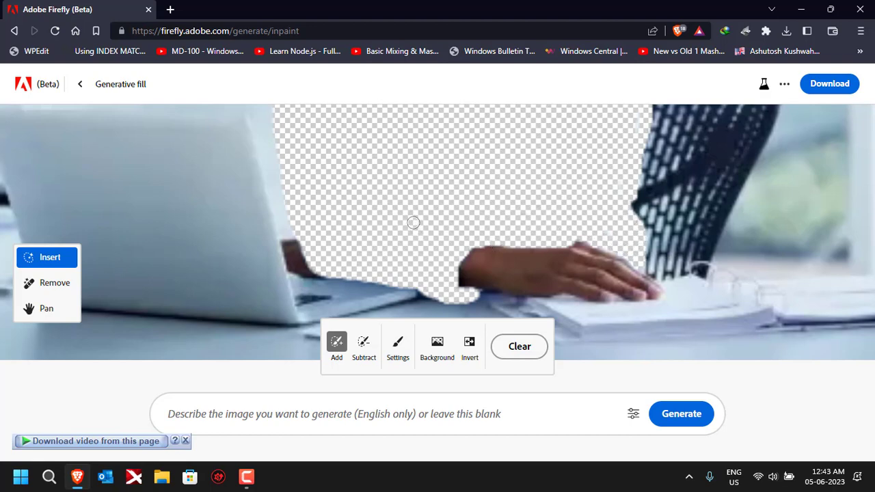
Generate a fill for the masked shirt area with the prompt "suit".
scroll(413, 222, "up", 2)
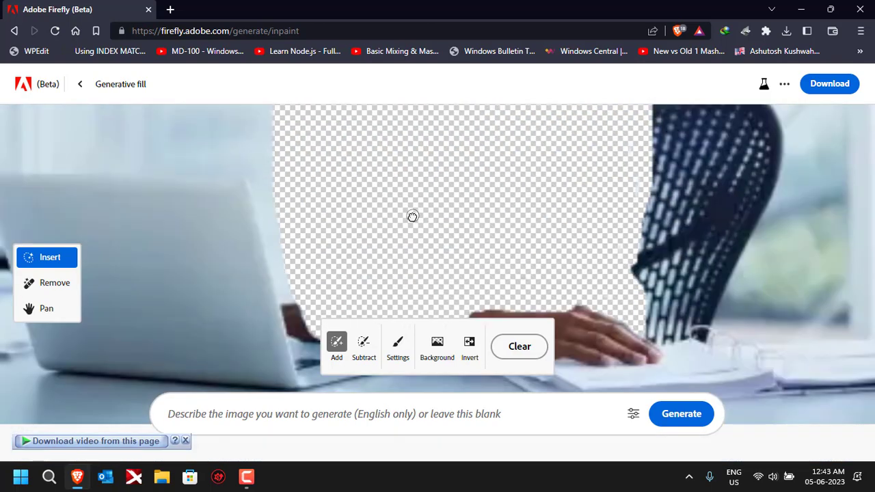
scroll(412, 217, "down", 2)
scroll(421, 216, "down", 3)
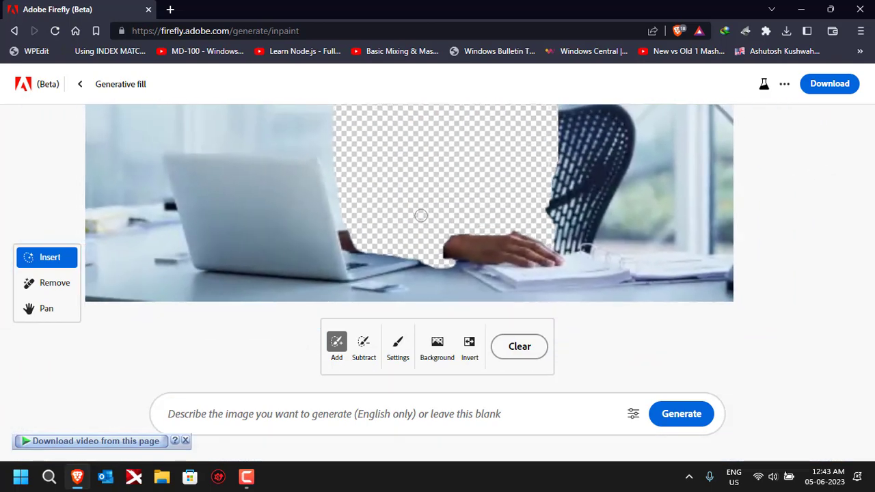
scroll(421, 216, "up", 2)
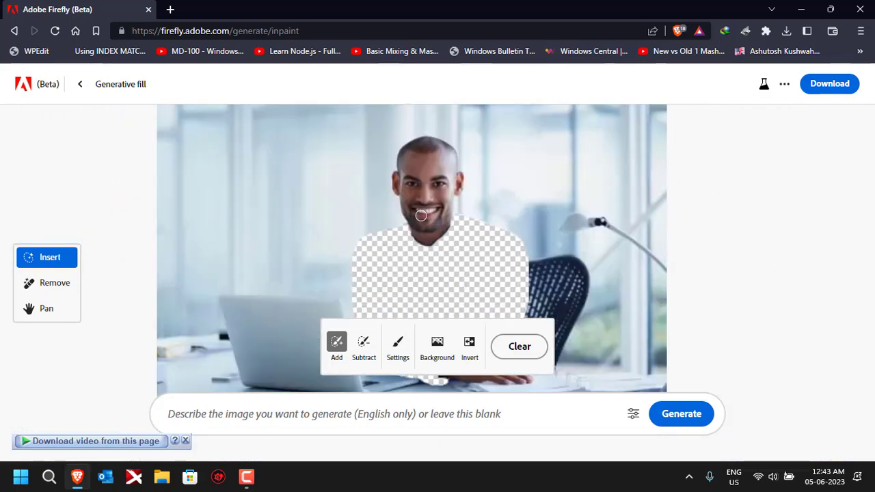
left_click(291, 419)
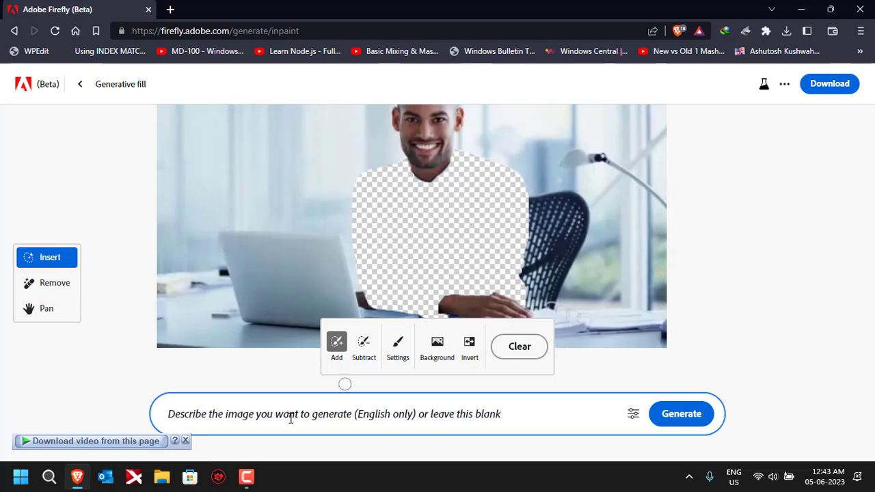
type("suit")
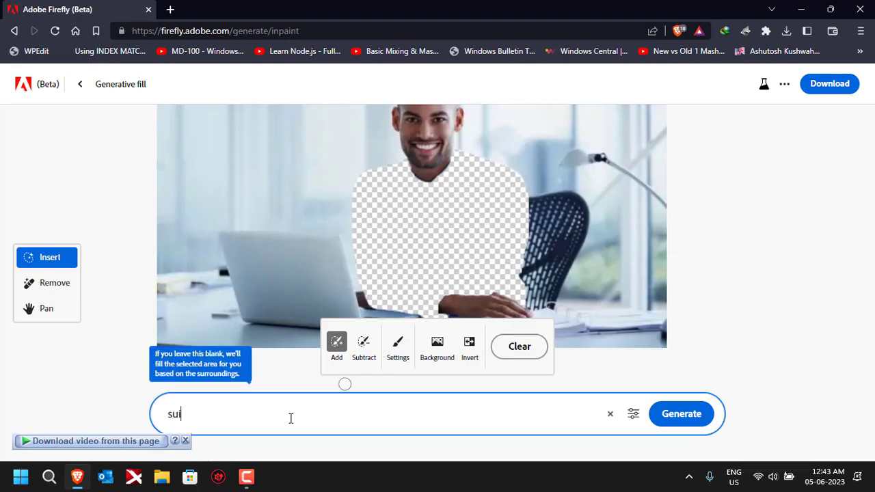
left_click(674, 420)
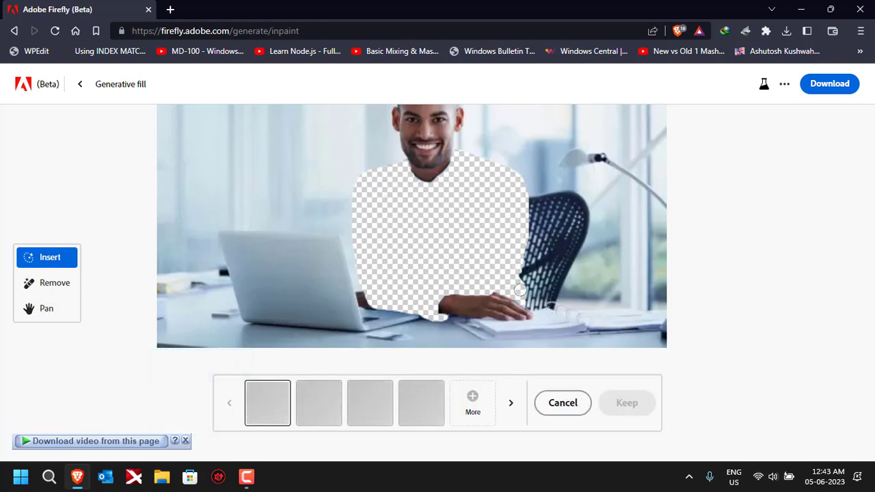
Compare the four generated suit variations and select the third one.
scroll(523, 271, "up", 2)
scroll(523, 271, "down", 2)
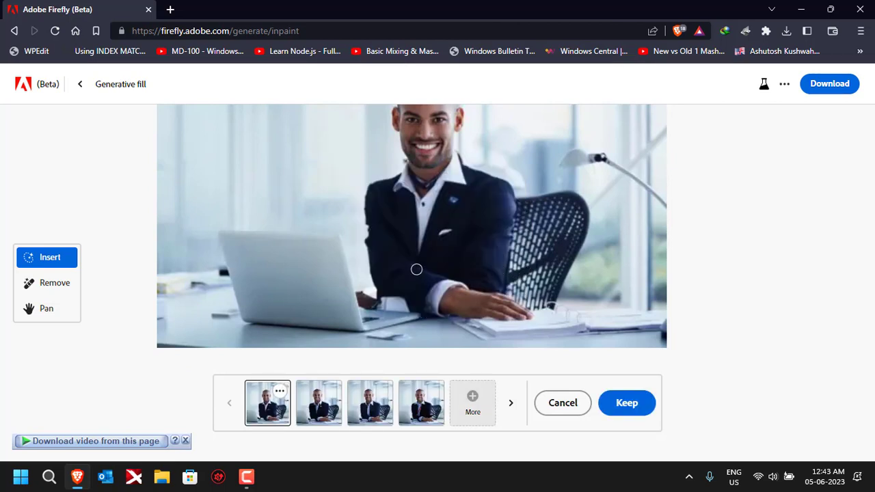
scroll(416, 270, "up", 2)
scroll(440, 263, "down", 2)
scroll(443, 262, "up", 2)
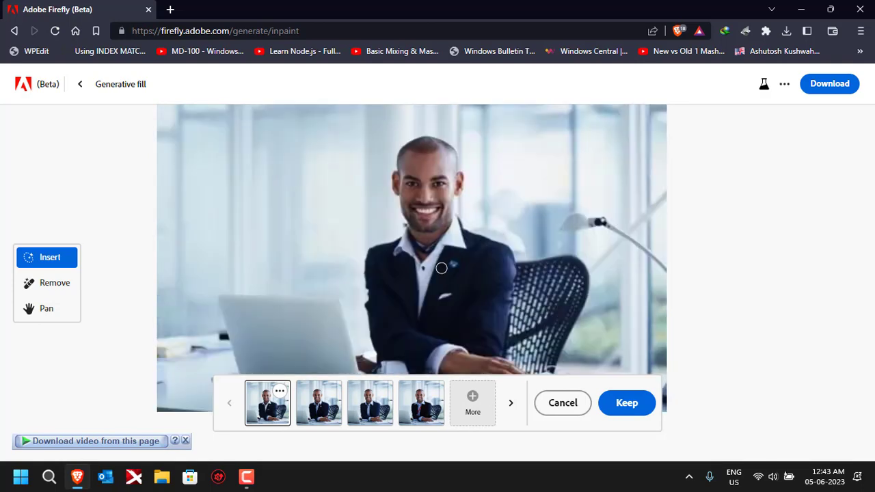
left_click(329, 409)
left_click(361, 413)
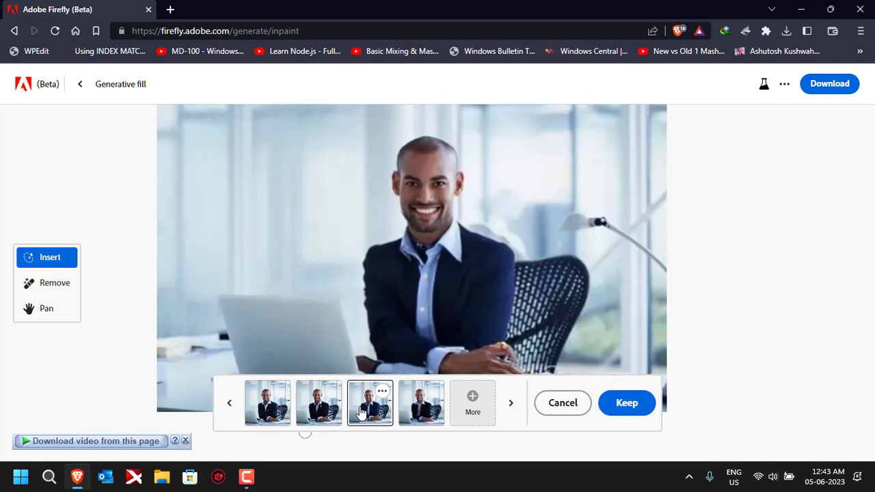
left_click(413, 411)
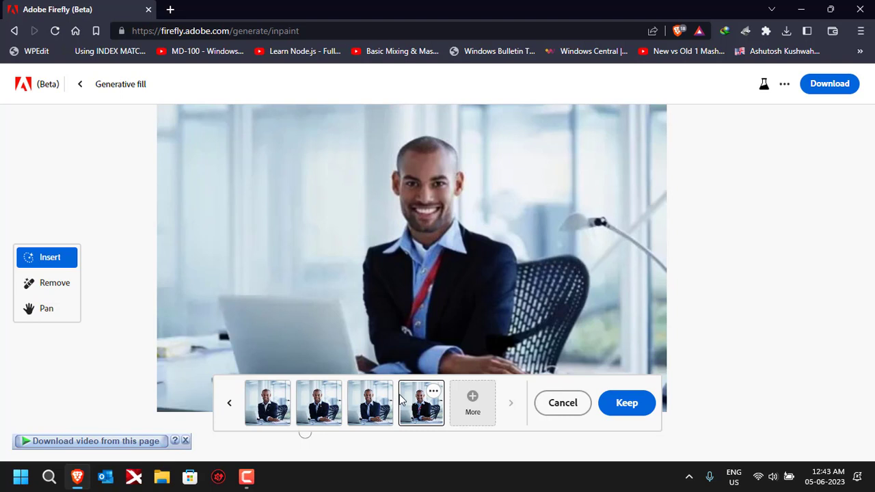
left_click(372, 412)
left_click(333, 415)
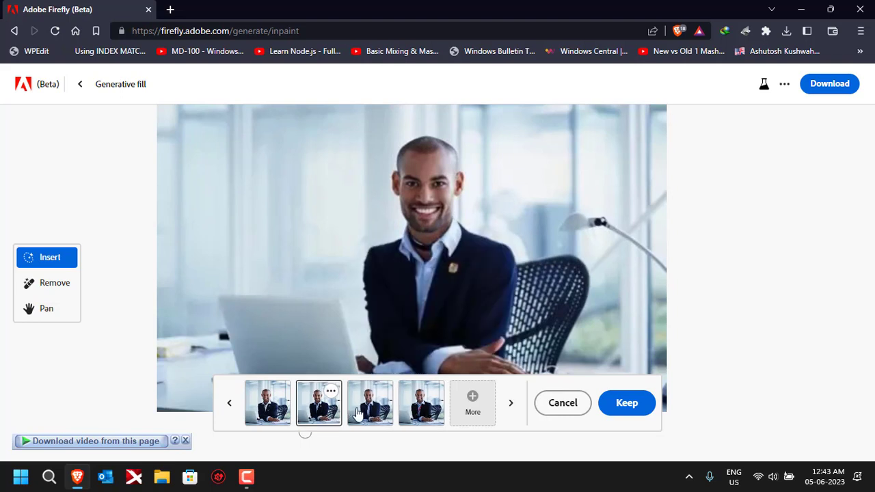
left_click(357, 413)
Check the third suit variation from the man's head down to the desk and keep it.
scroll(451, 286, "down", 2)
scroll(451, 285, "up", 2)
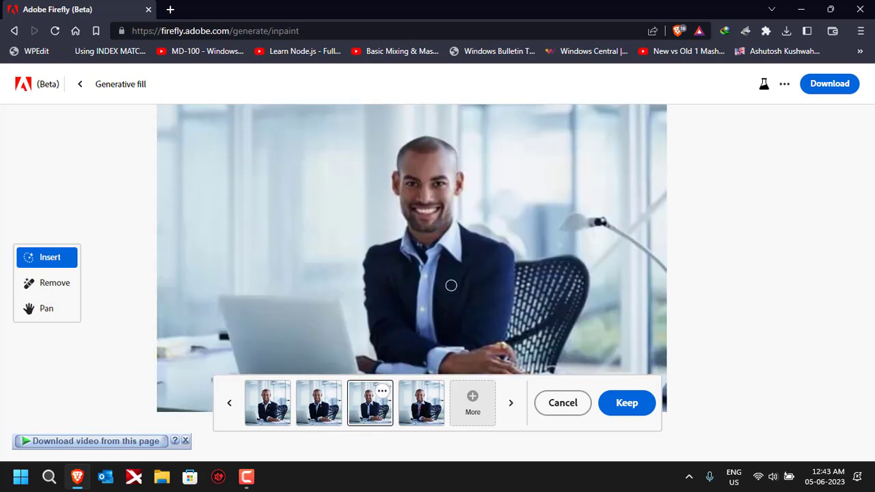
scroll(453, 281, "down", 2)
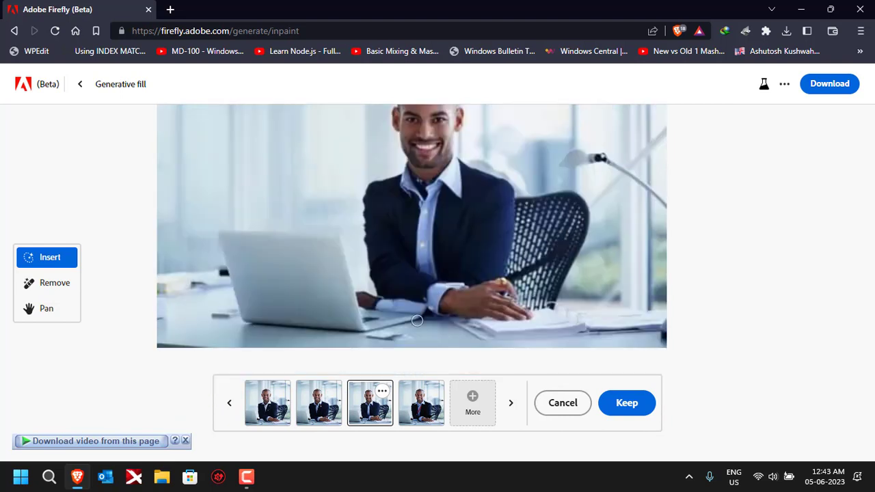
scroll(377, 342, "up", 2)
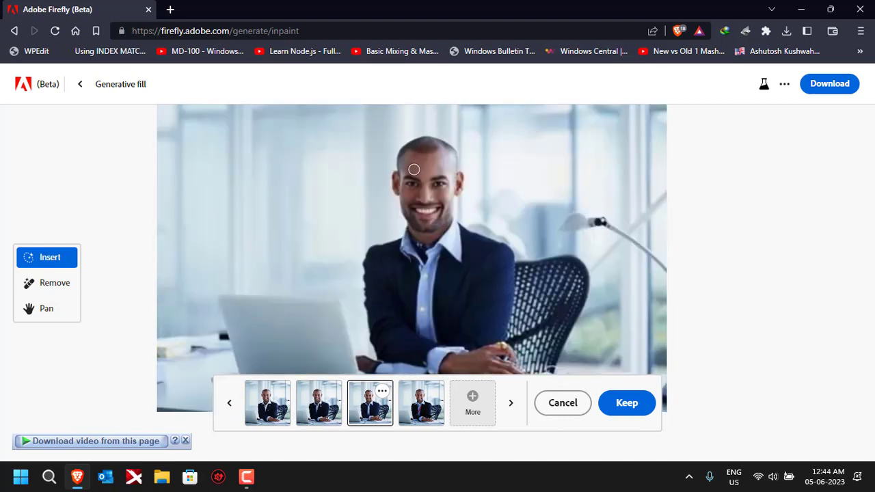
scroll(424, 301, "down", 2)
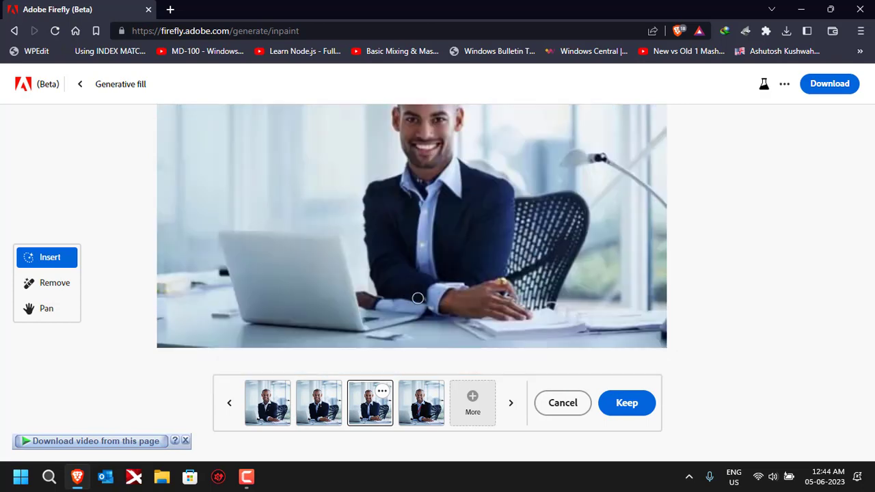
scroll(417, 298, "up", 2)
scroll(421, 298, "down", 2)
scroll(416, 290, "up", 2)
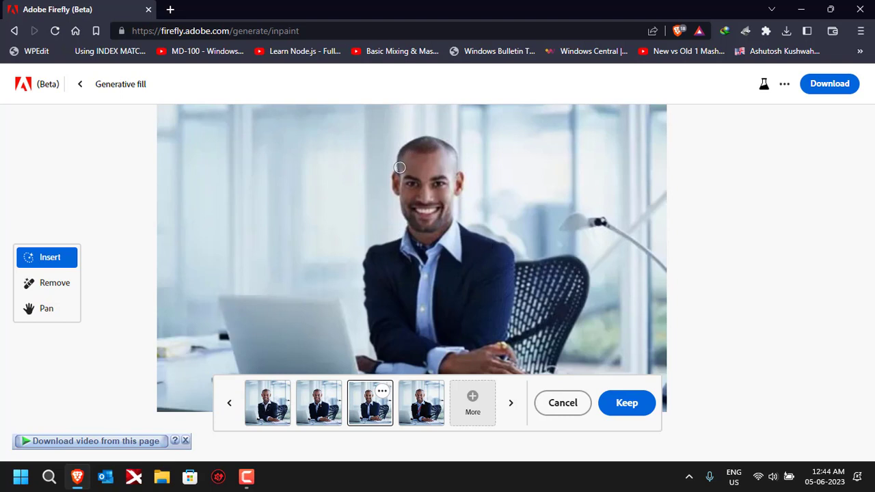
left_click(638, 403)
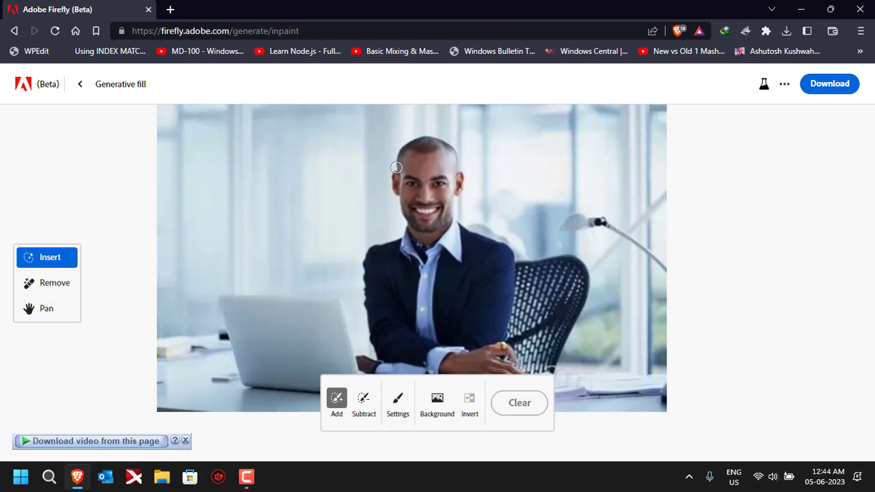
Mask the top of the man's head along the hairline and generate a fill with the prompt "wavy hair".
mouse_move(398, 164)
left_mouse_down()
mouse_move(414, 143)
mouse_move(452, 149)
left_mouse_up()
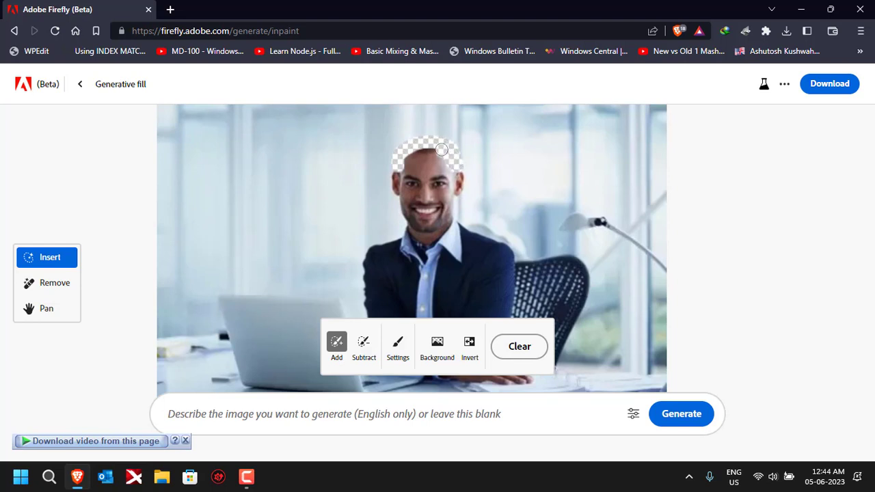
left_click_drag(441, 149, 413, 148)
left_click(324, 413)
type("wavy hair")
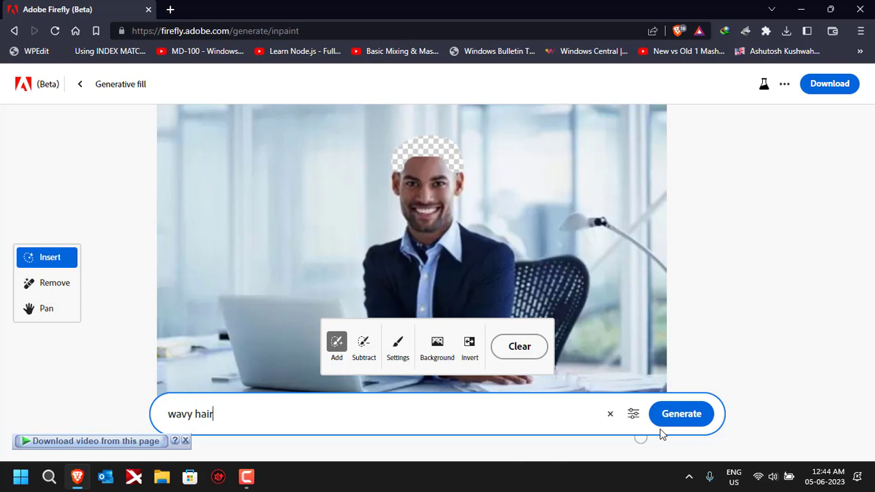
left_click(670, 425)
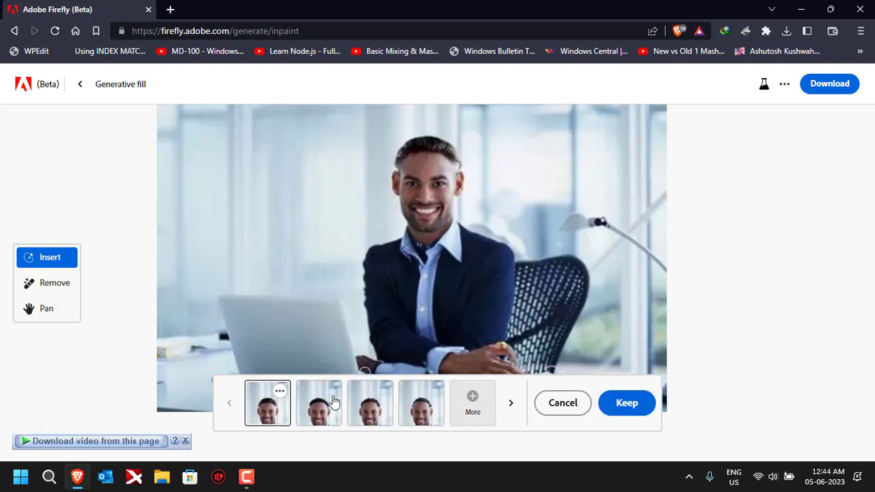
Compare the four generated hair variations and keep the first one.
left_click(316, 412)
left_click(367, 410)
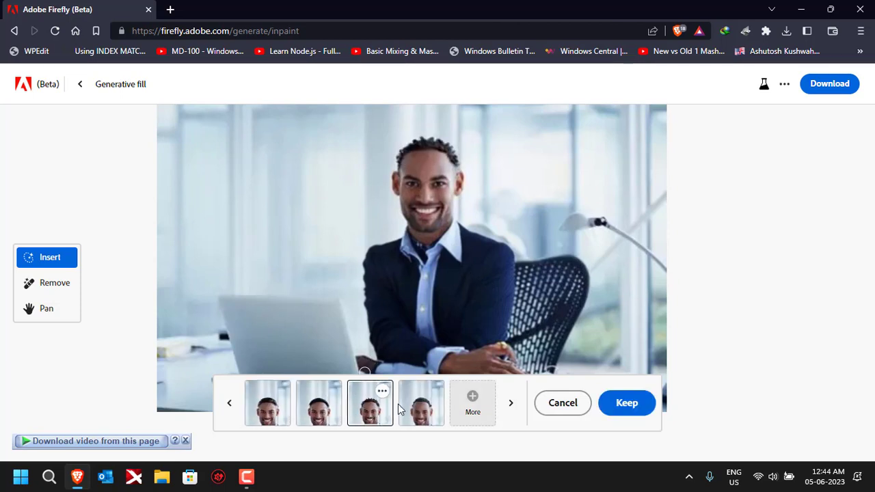
left_click(421, 410)
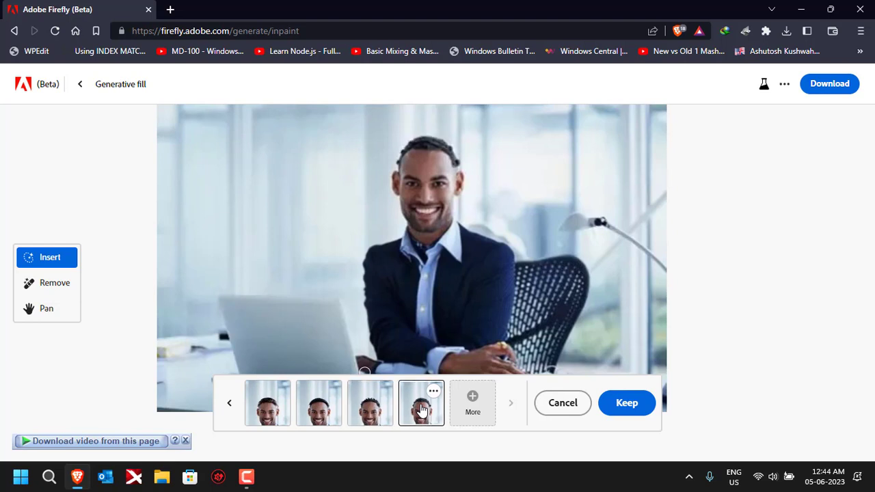
left_click(277, 414)
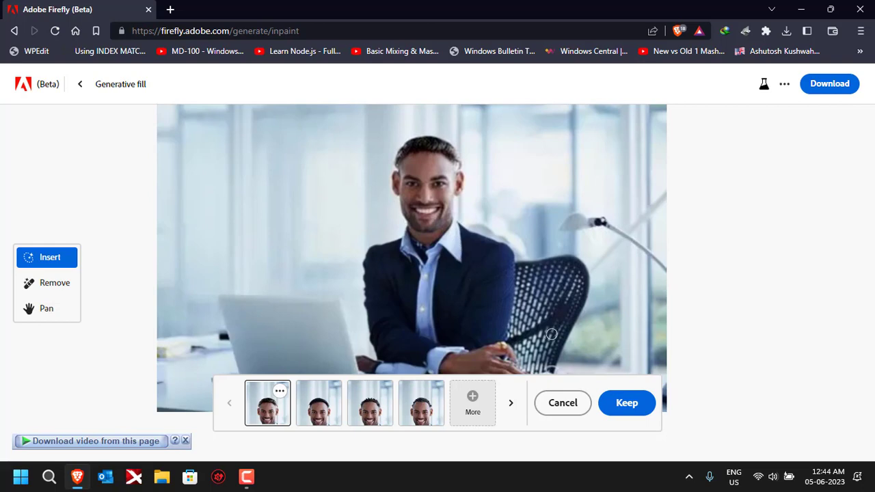
left_click(618, 404)
Mask an upright oval on the desk behind the laptop's outer edge and generate a fill with the prompt "flower vase".
scroll(422, 330, "down", 2)
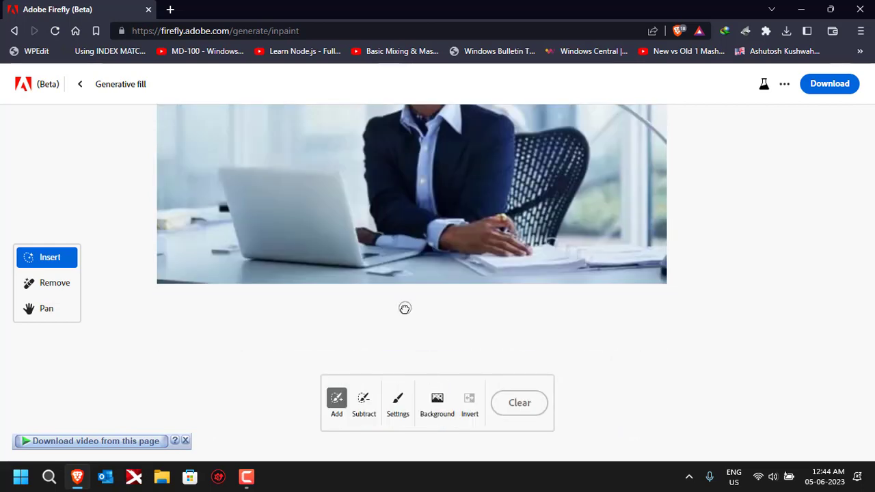
scroll(405, 308, "up", 2)
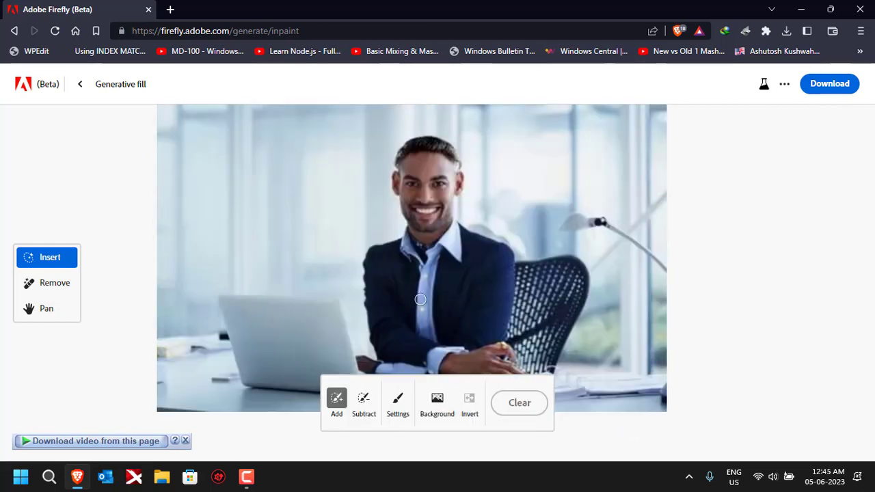
scroll(423, 299, "down", 3)
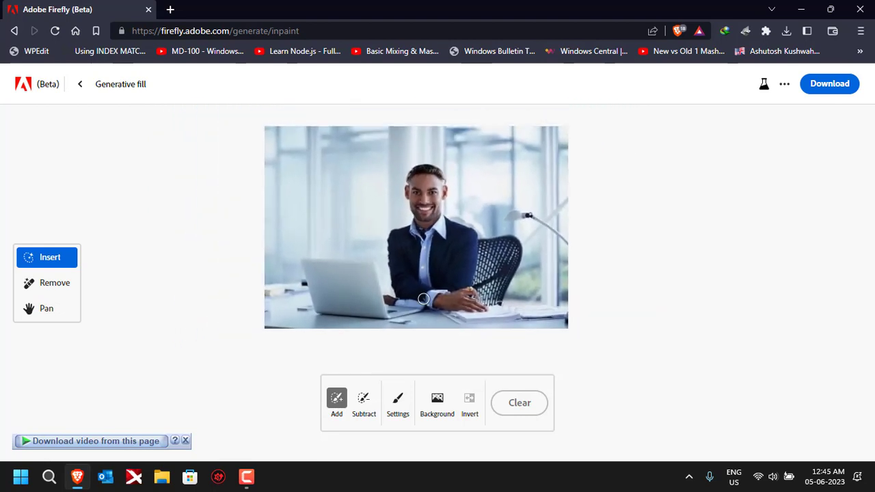
scroll(423, 299, "up", 1)
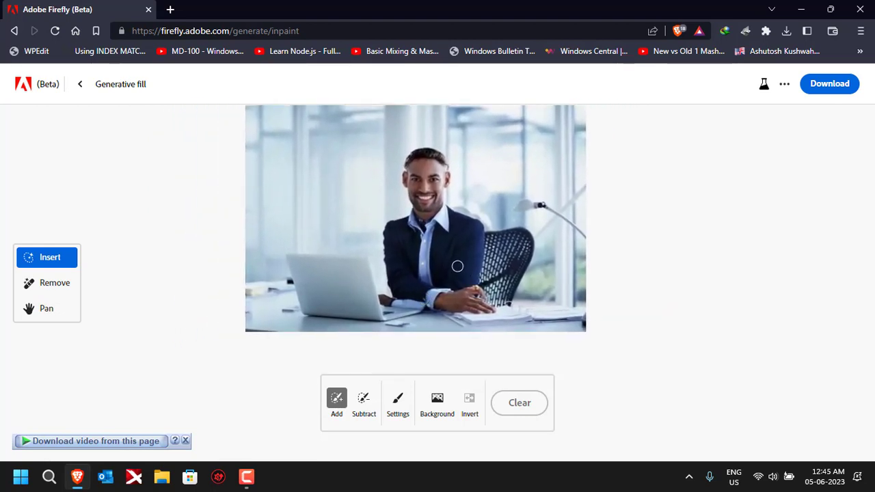
scroll(457, 266, "up", 2)
scroll(457, 266, "down", 2)
mouse_move(260, 297)
left_mouse_down()
mouse_move(263, 241)
mouse_move(255, 270)
mouse_move(261, 297)
mouse_move(273, 251)
mouse_move(262, 239)
mouse_move(268, 298)
mouse_move(272, 257)
left_mouse_up()
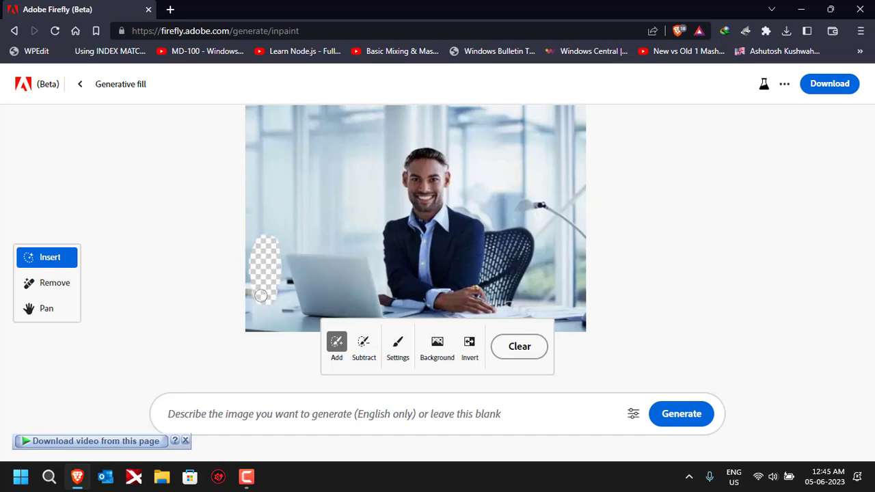
left_click(251, 414)
type("flower vase")
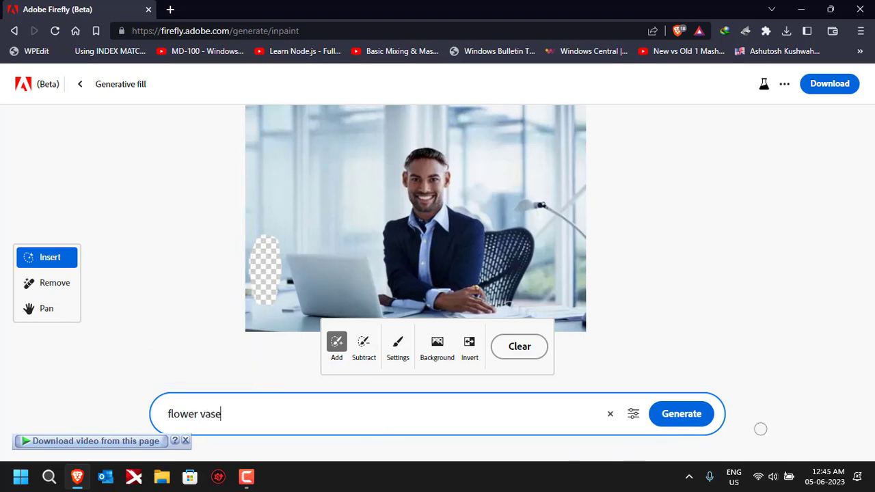
left_click(676, 424)
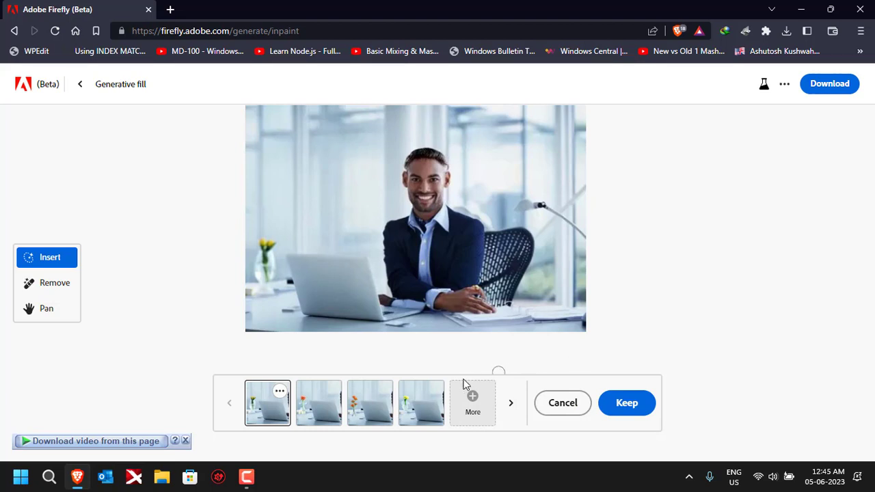
Compare the four generated flower vase variations and keep the second one, with the single orange-red bloom.
left_click(313, 414)
left_click(378, 409)
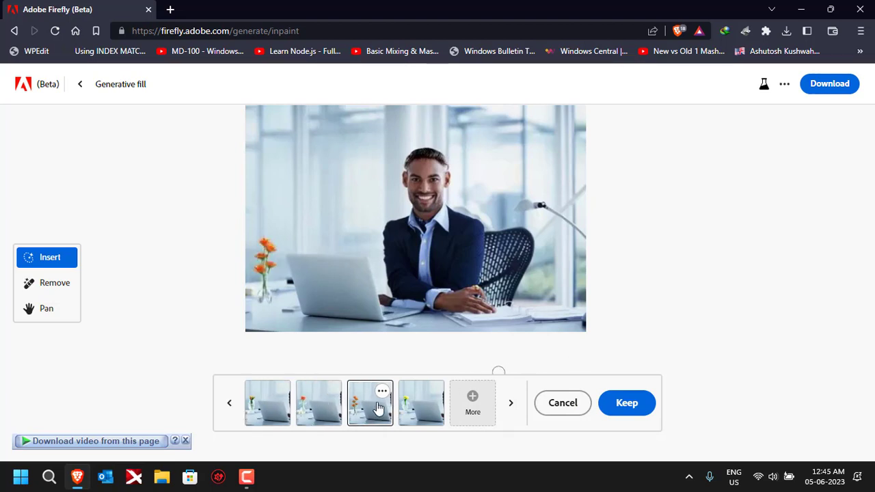
left_click(432, 408)
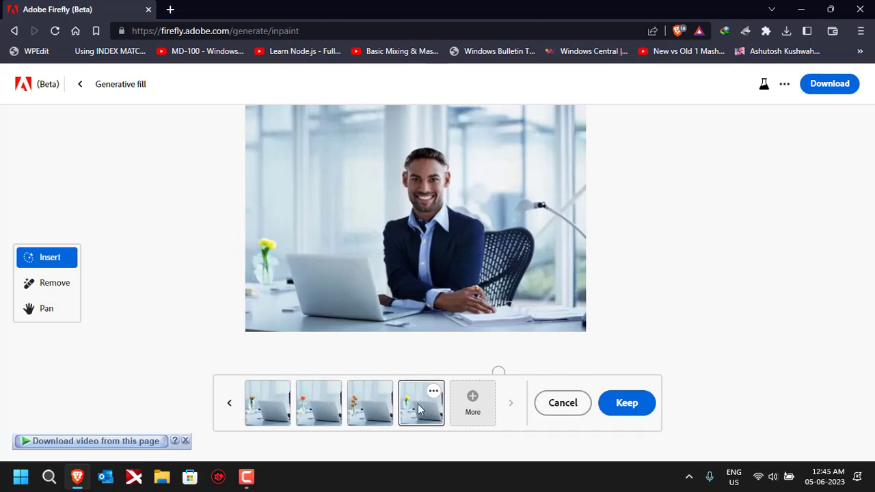
left_click(321, 409)
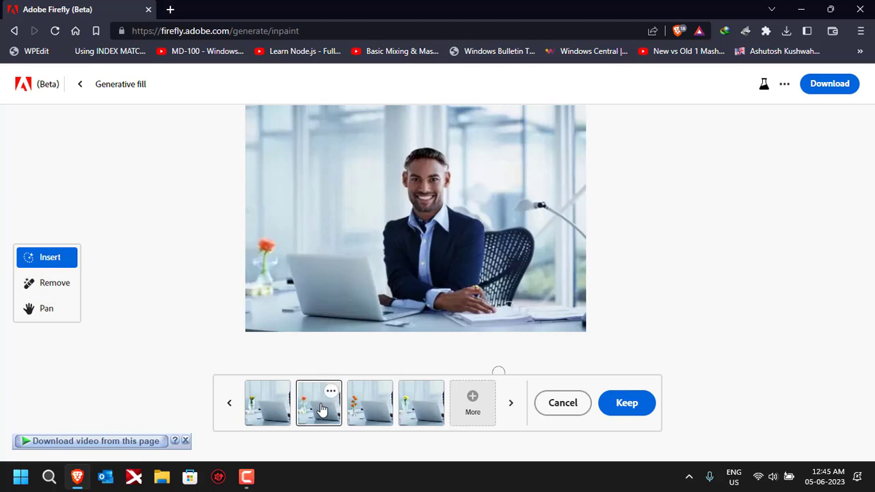
left_click(375, 408)
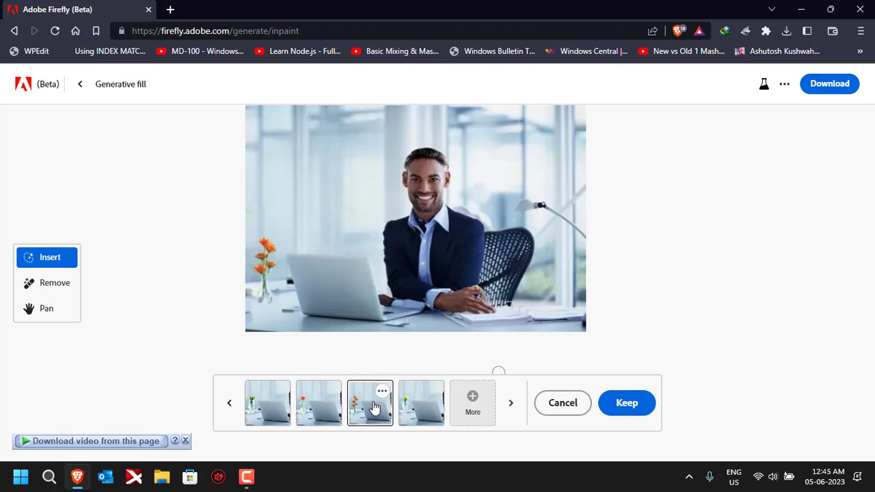
left_click(310, 408)
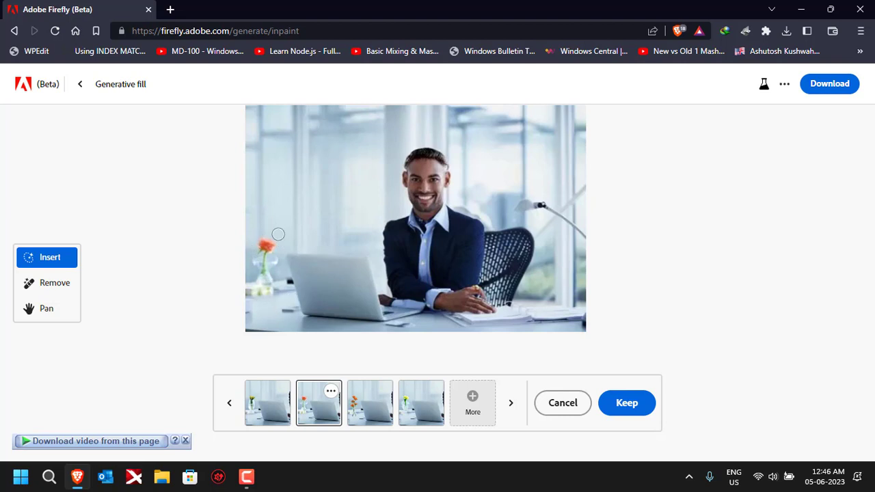
left_click(628, 406)
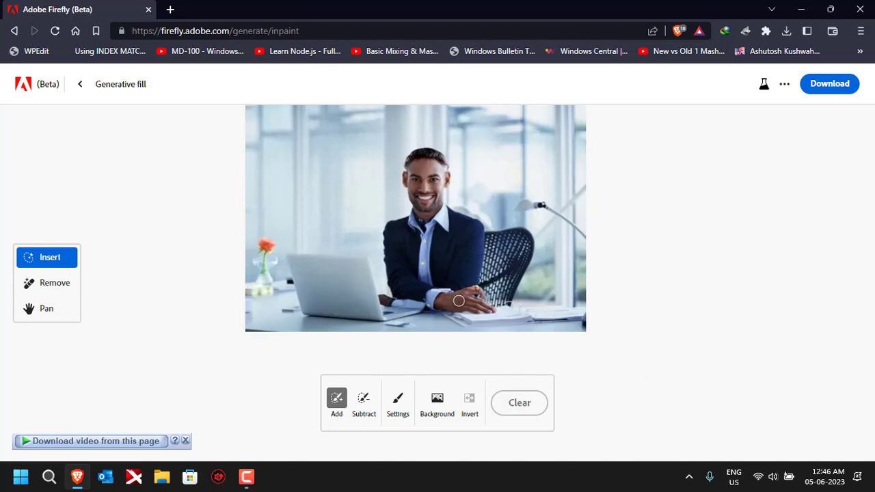
scroll(443, 303, "up", 2)
scroll(445, 303, "down", 2)
scroll(445, 303, "up", 2)
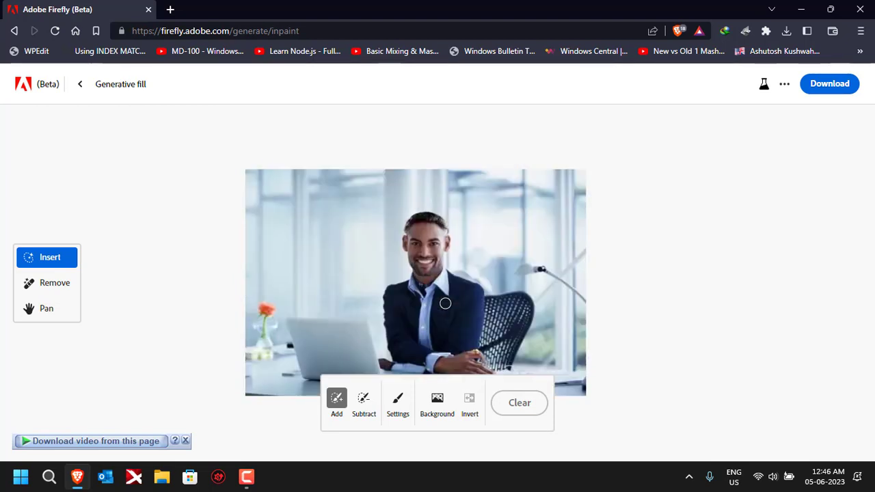
scroll(445, 303, "down", 2)
scroll(445, 302, "up", 2)
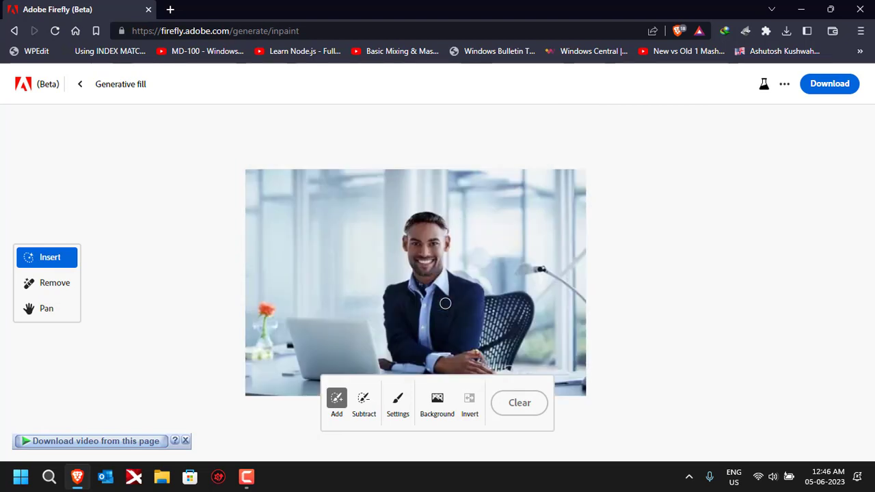
scroll(445, 303, "down", 2)
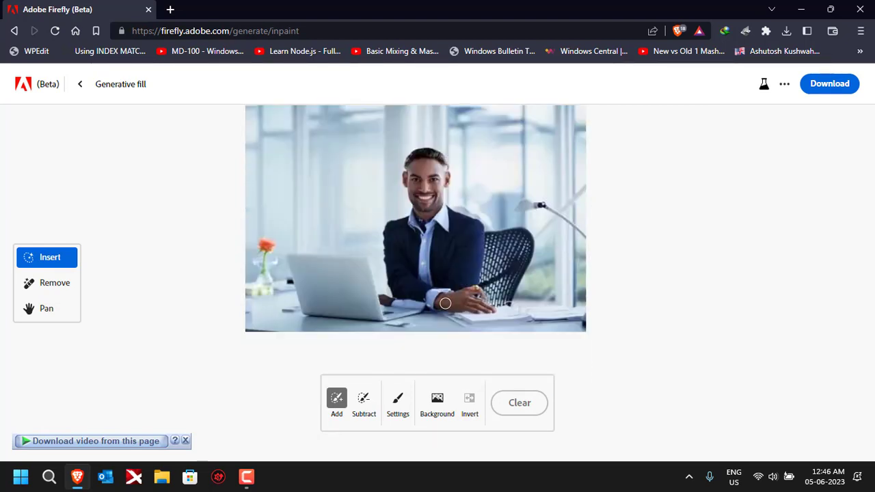
scroll(445, 303, "up", 2)
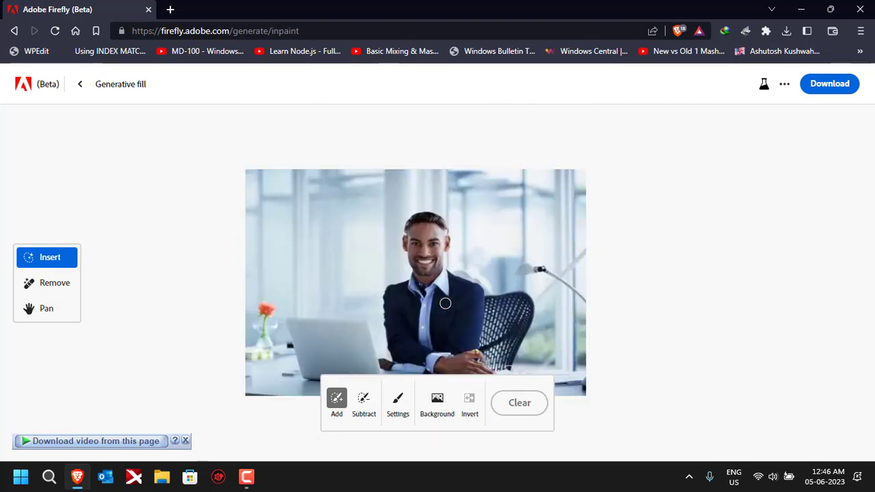
scroll(445, 303, "down", 2)
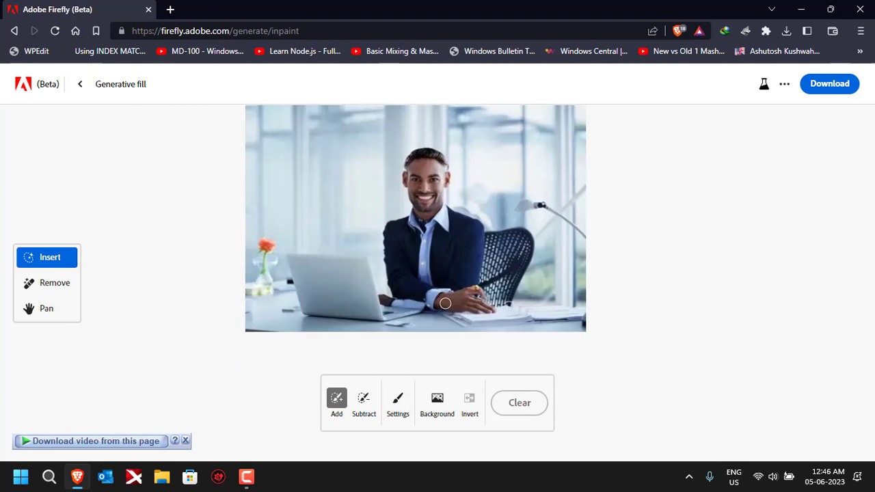